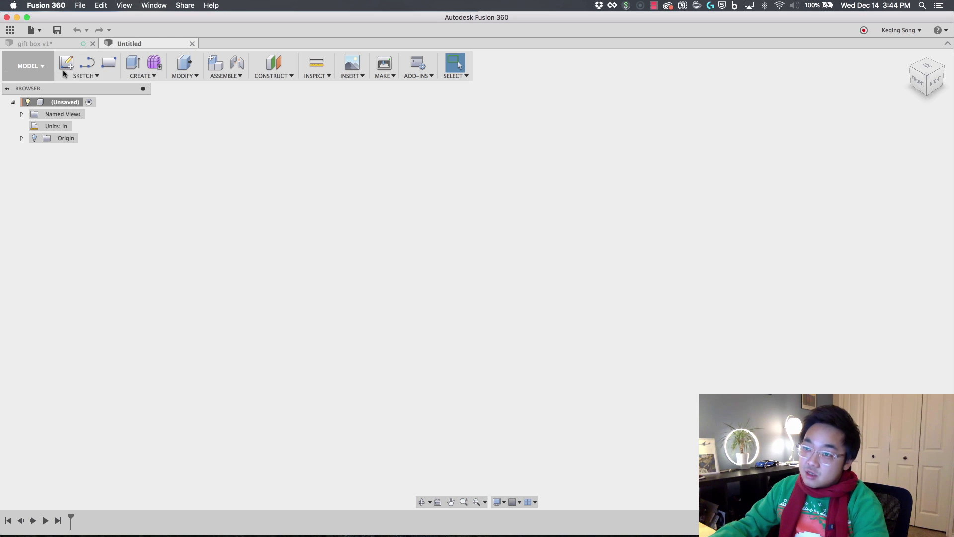
# Sketch a center rectangle about 2.2 in wide on the horizontal ground plane, centered on the origin.
pyautogui.click(67, 77)
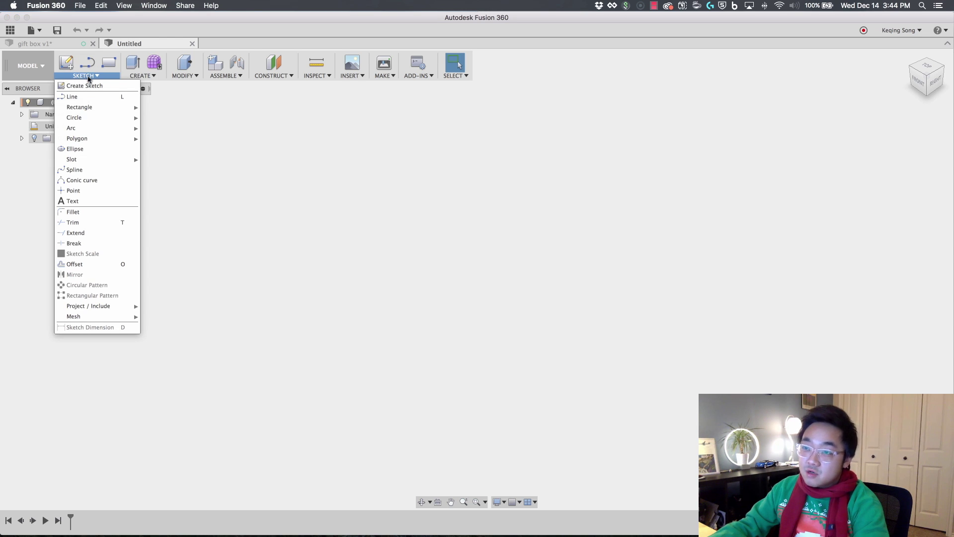
pyautogui.moveTo(91, 112)
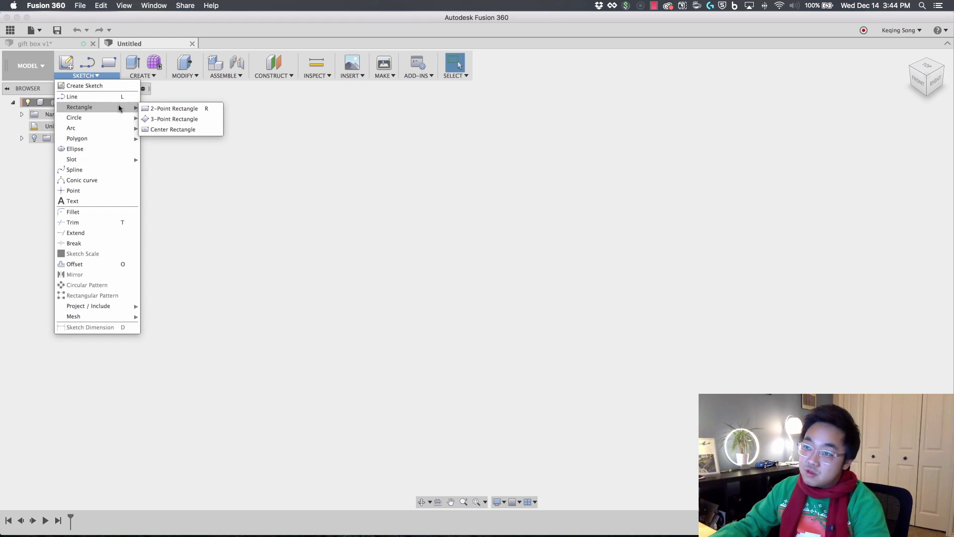
pyautogui.click(177, 131)
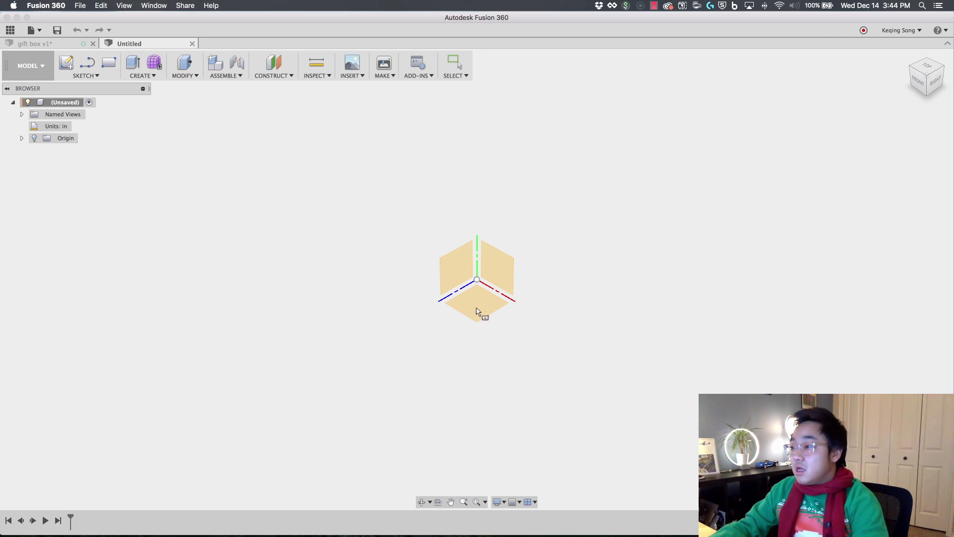
pyautogui.click(476, 305)
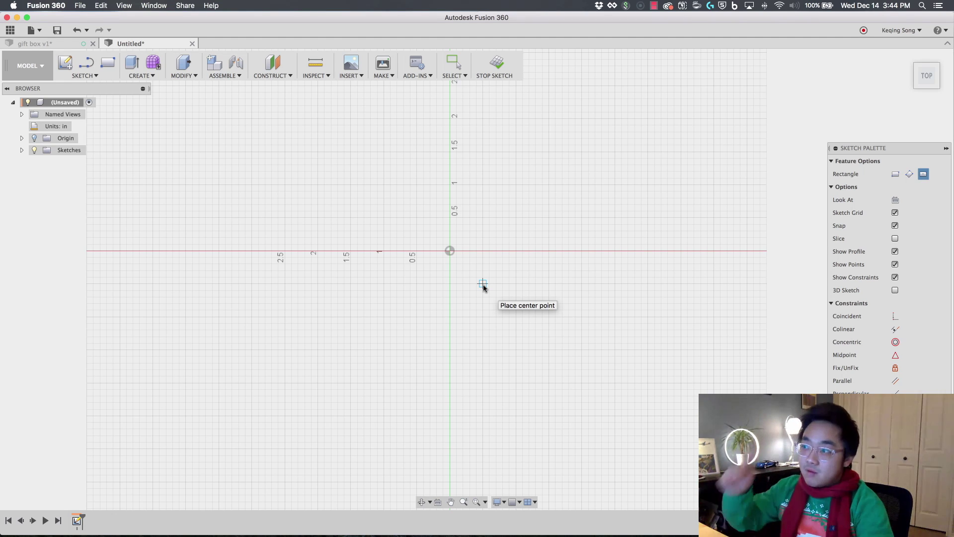
pyautogui.click(450, 251)
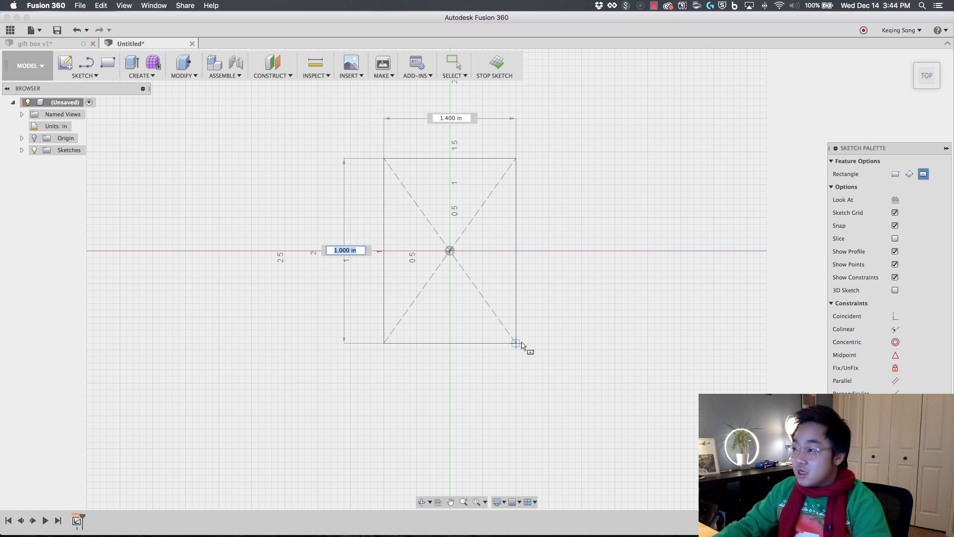
pyautogui.click(523, 343)
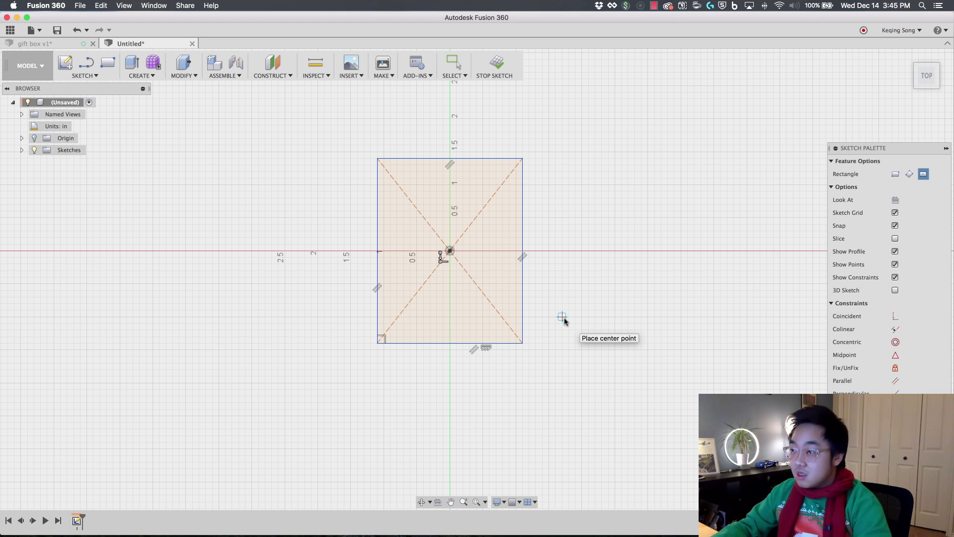
# Dimension the rectangle's upper edge and set its width to 5 in.
pyautogui.press('d')
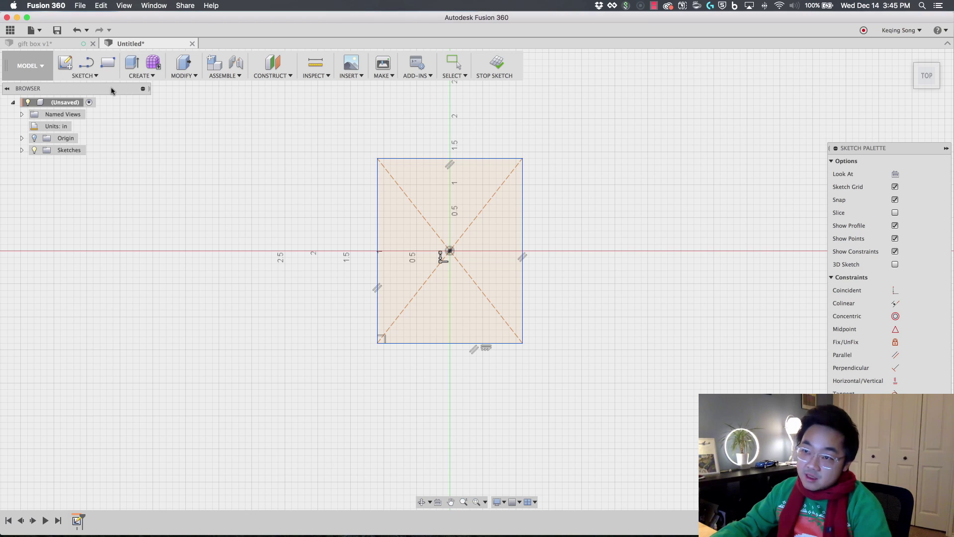
pyautogui.click(435, 159)
pyautogui.click(428, 134)
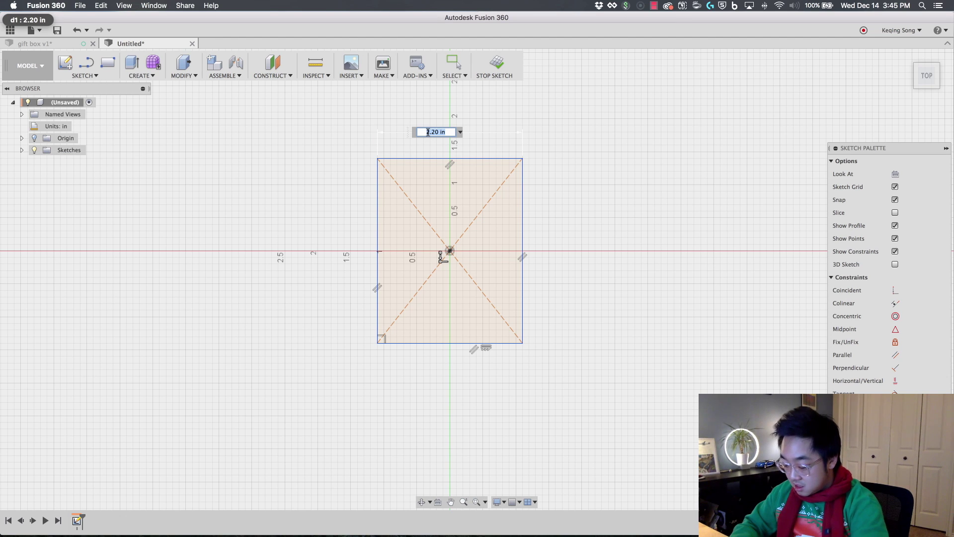
pyautogui.write('5')
pyautogui.press('Return')
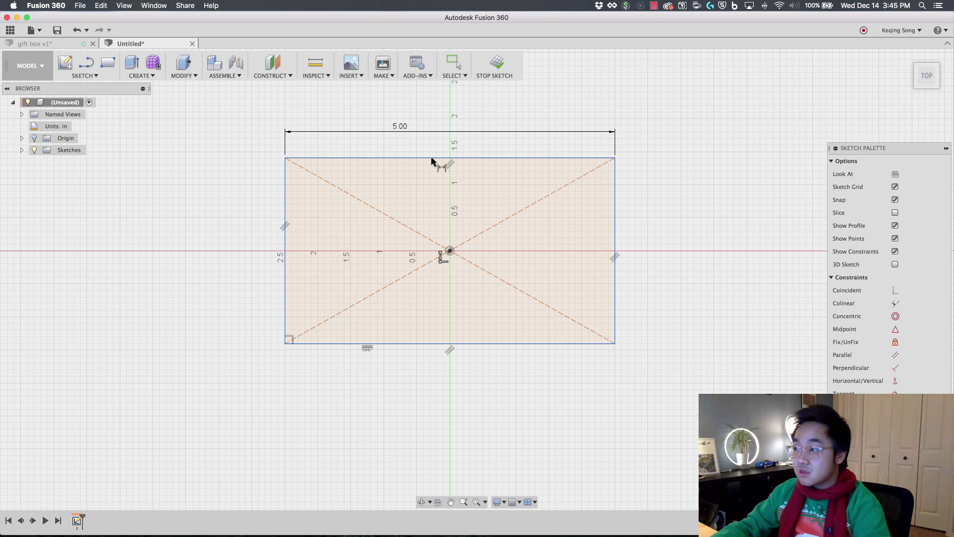
# Dimension the rectangle's side edge and set its height to 5 in.
pyautogui.click(285, 197)
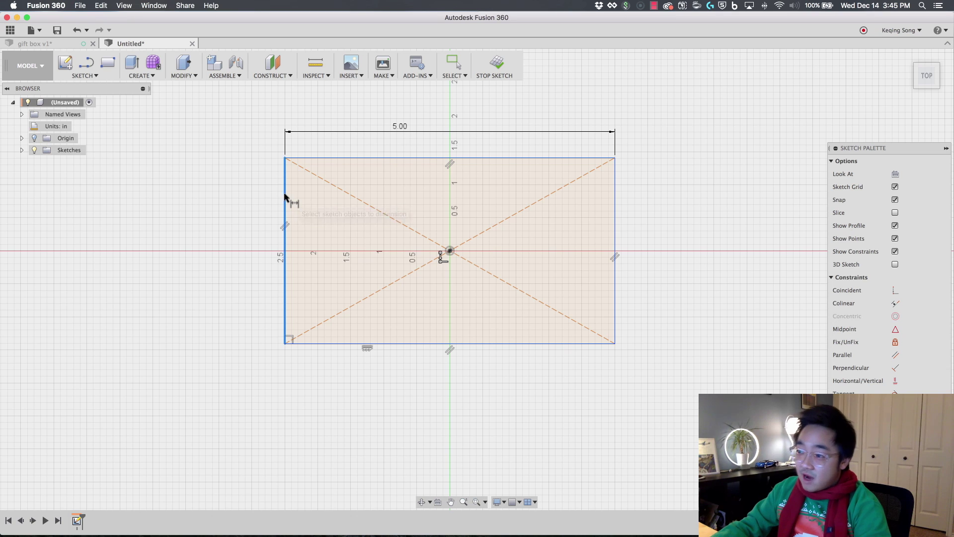
pyautogui.click(230, 208)
pyautogui.write('5')
pyautogui.press('Return')
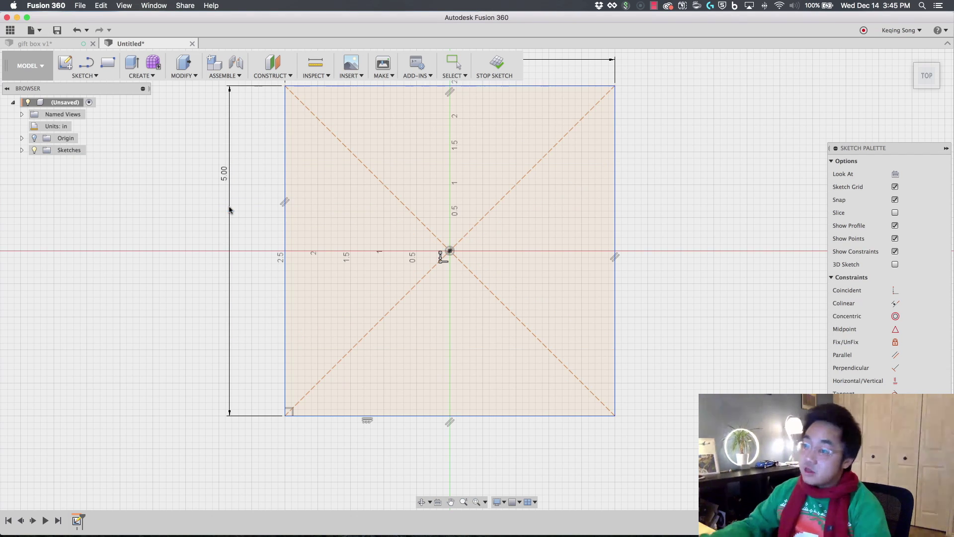
pyautogui.scroll(-3, 676, 283)
pyautogui.moveTo(684, 297); pyautogui.dragTo(656, 297, button='middle')
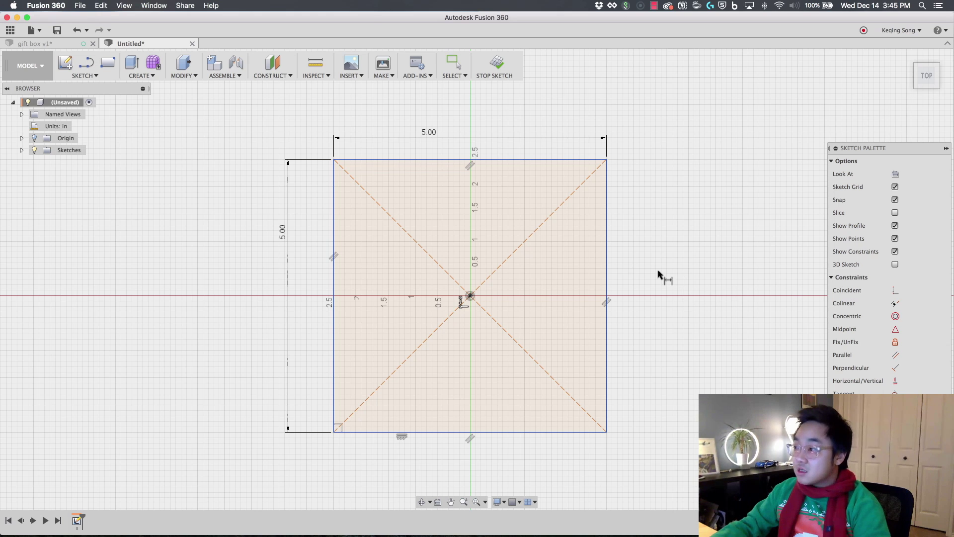
pyautogui.press('Escape')
pyautogui.moveTo(657, 264); pyautogui.dragTo(655, 254, button='middle')
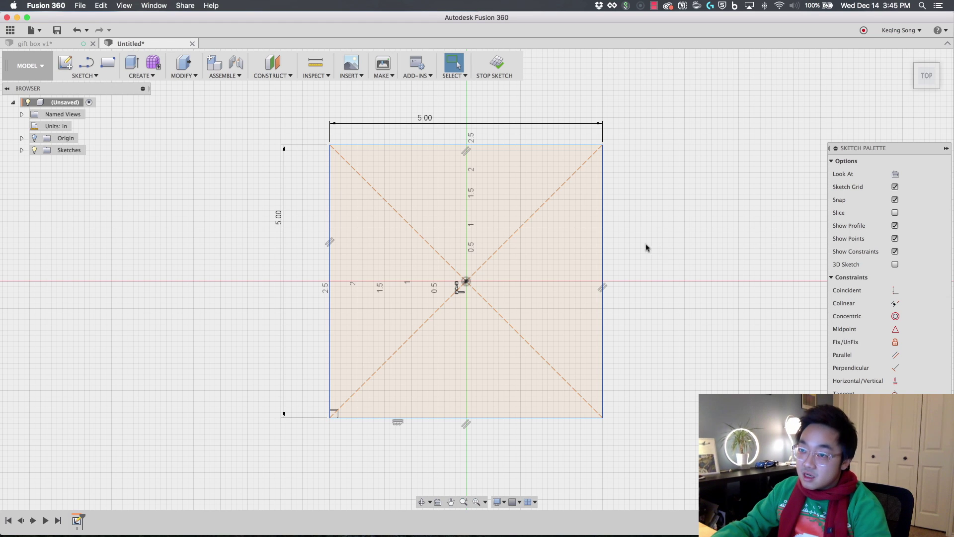
# Offset the square's outline outward with an offset position of -3 mm and finish the sketch.
pyautogui.click(85, 76)
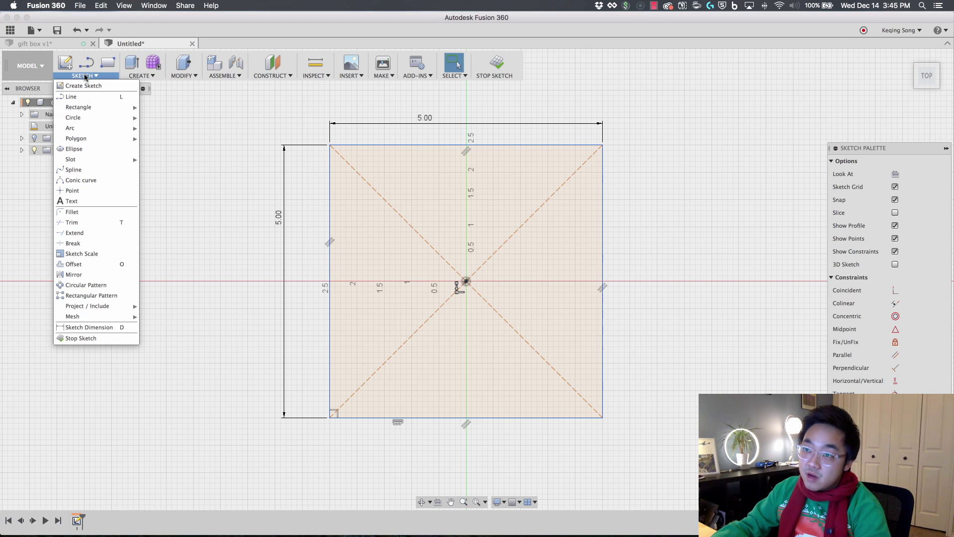
pyautogui.click(70, 265)
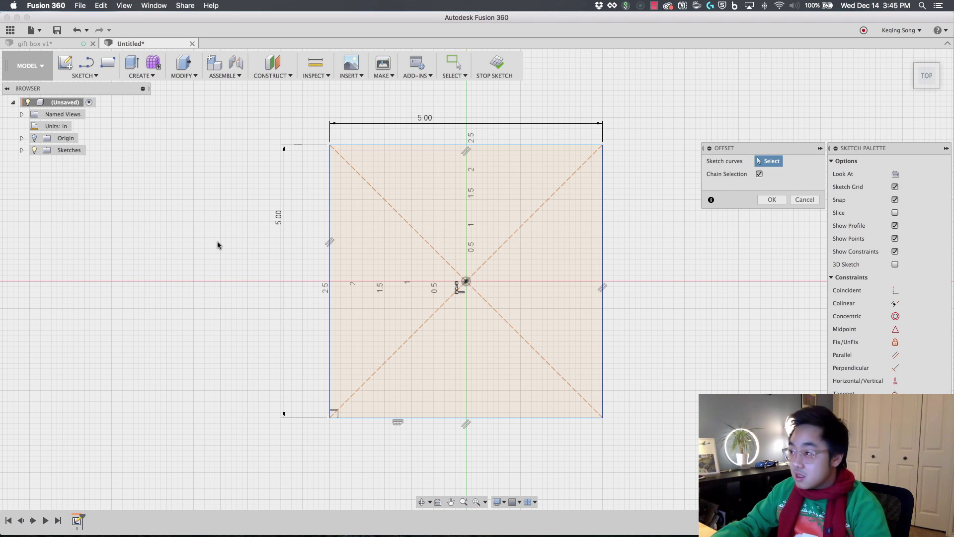
pyautogui.click(332, 218)
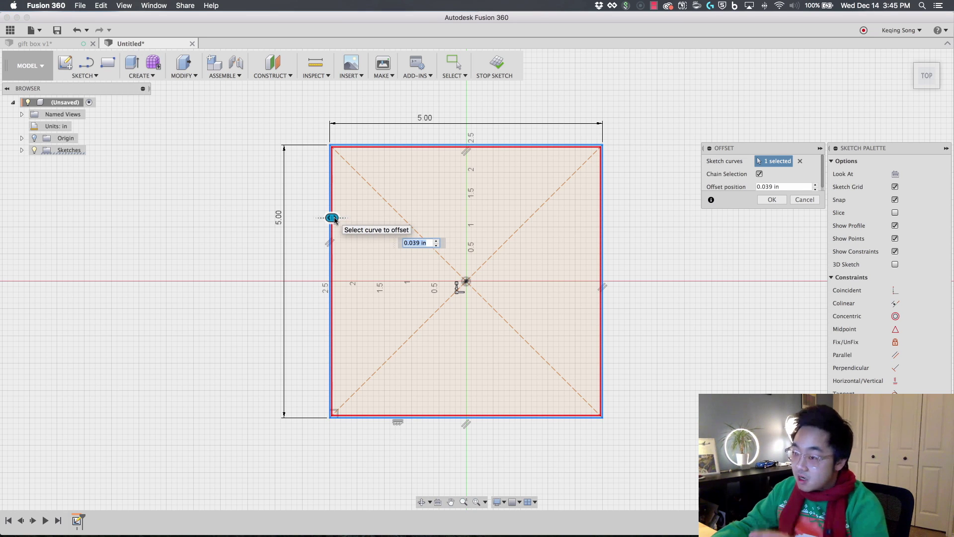
pyautogui.moveTo(333, 218); pyautogui.dragTo(323, 217)
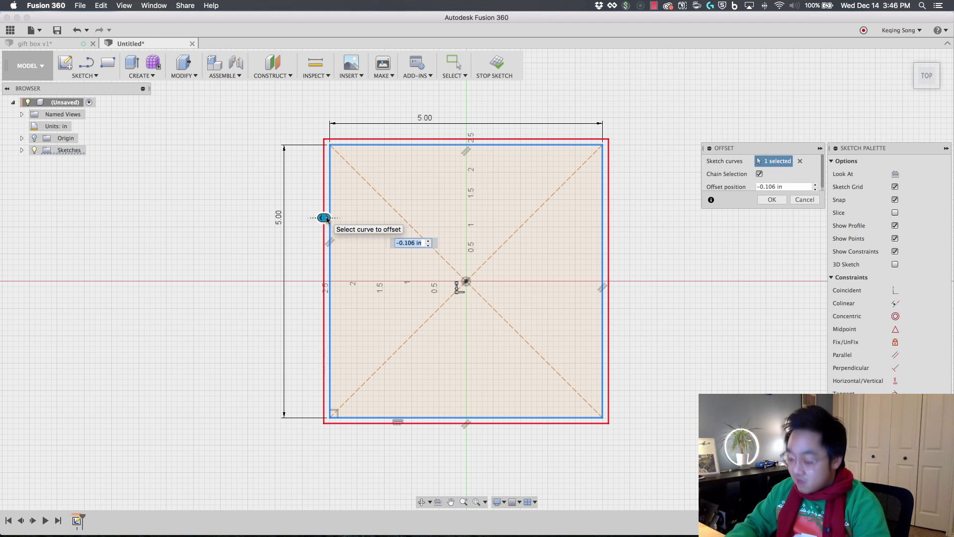
pyautogui.write('3')
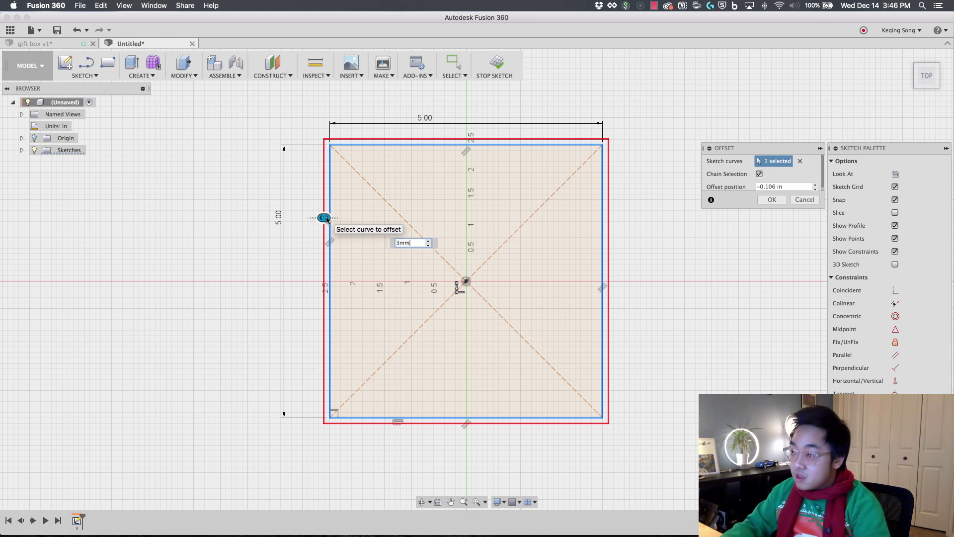
pyautogui.write('mm')
pyautogui.press('Return')
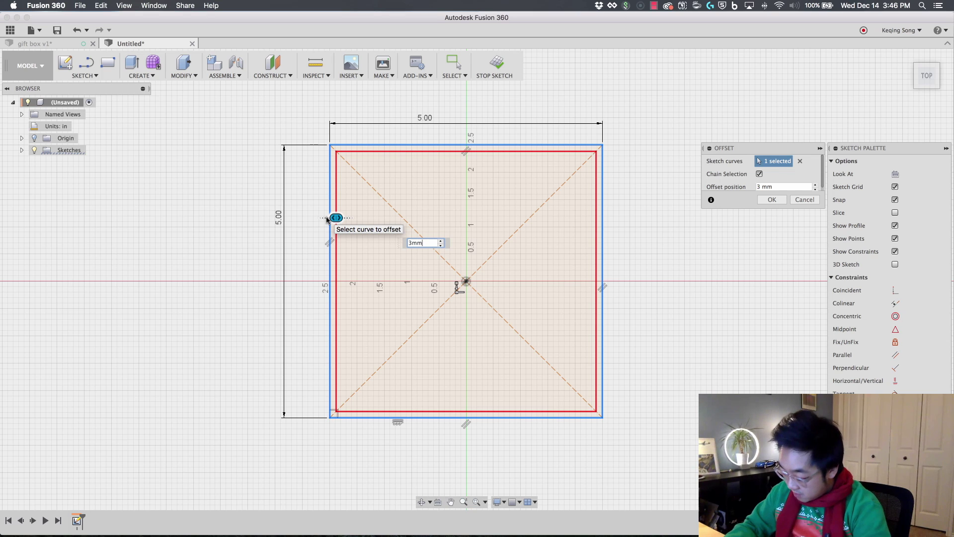
pyautogui.press('super+a')
pyautogui.write('-3mm')
pyautogui.press('Return')
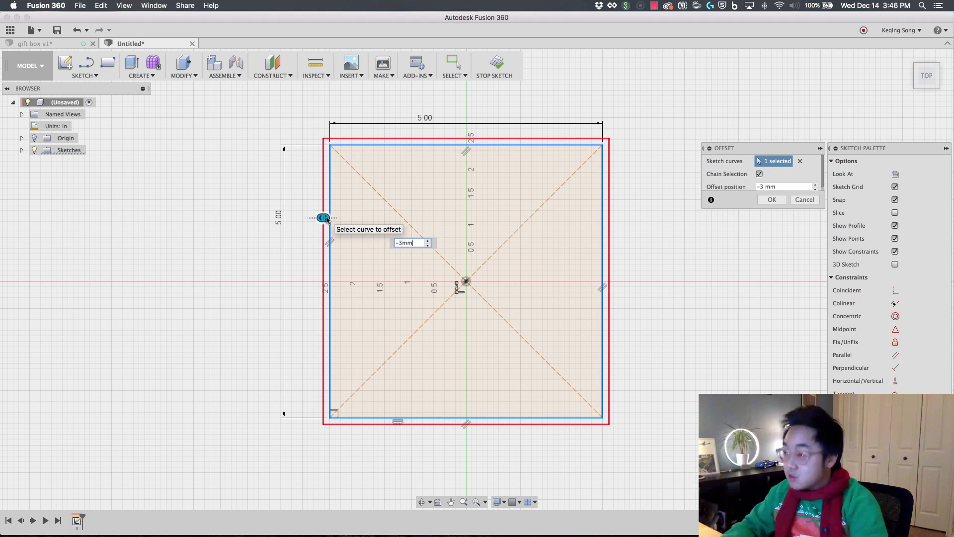
pyautogui.press('Return')
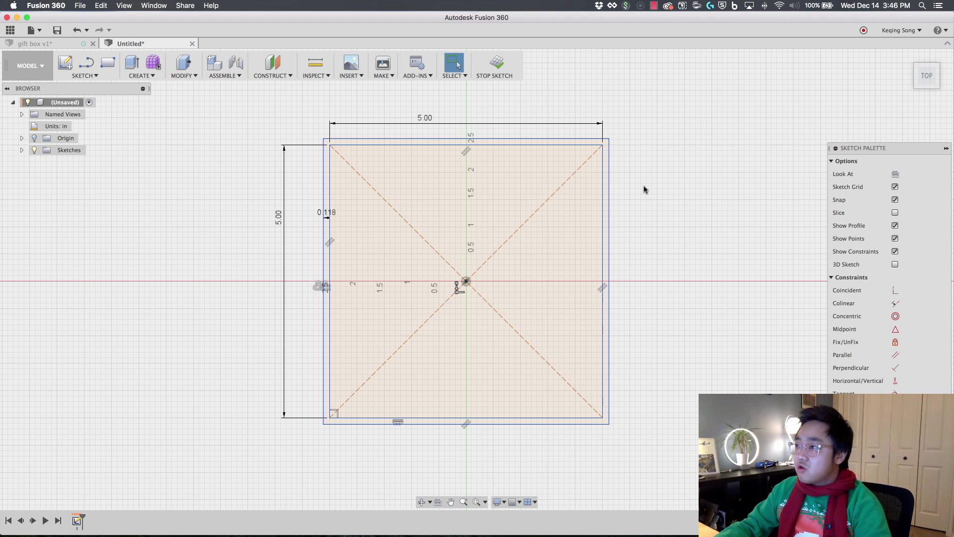
pyautogui.click(497, 65)
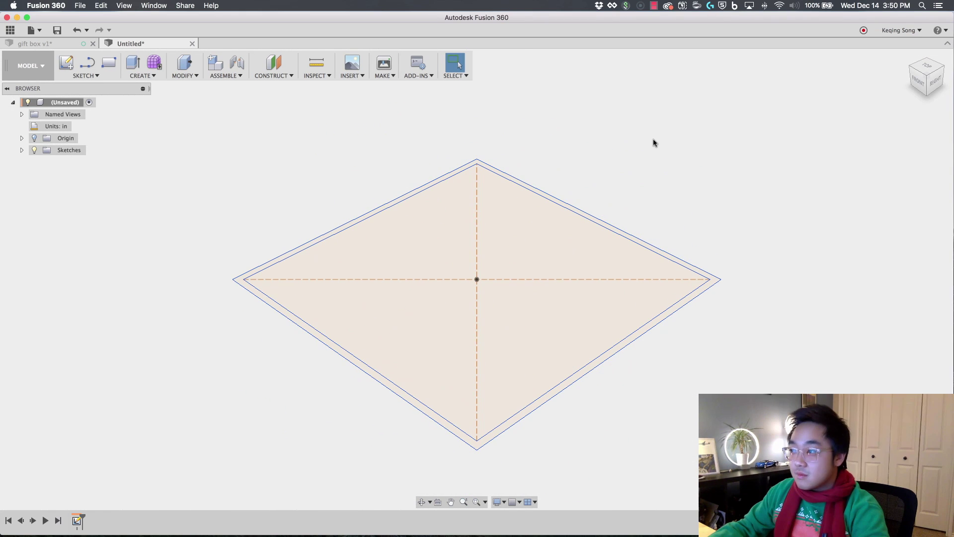
# Extrude the inner square profile upward as a new cube-shaped body.
pyautogui.rightClick(500, 241)
pyautogui.click(486, 283)
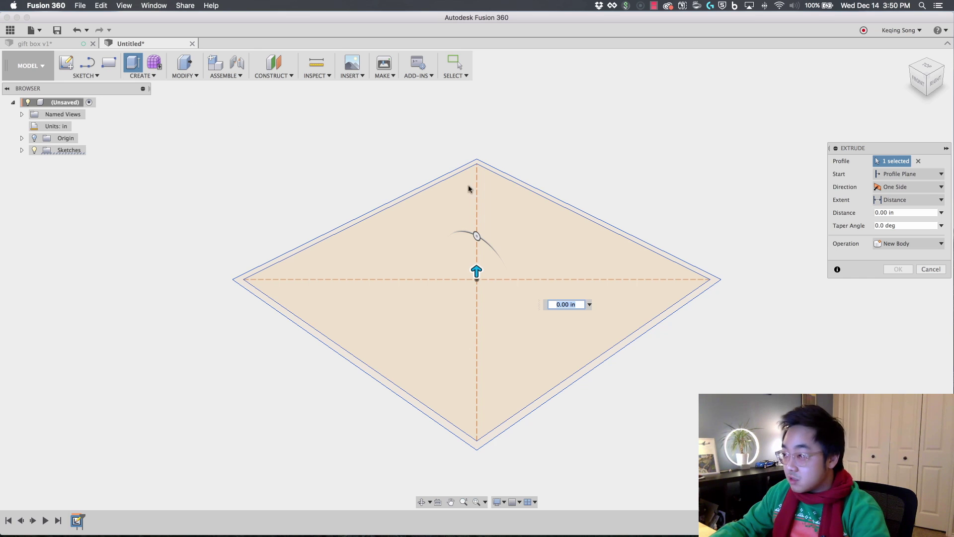
pyautogui.write('1.5')
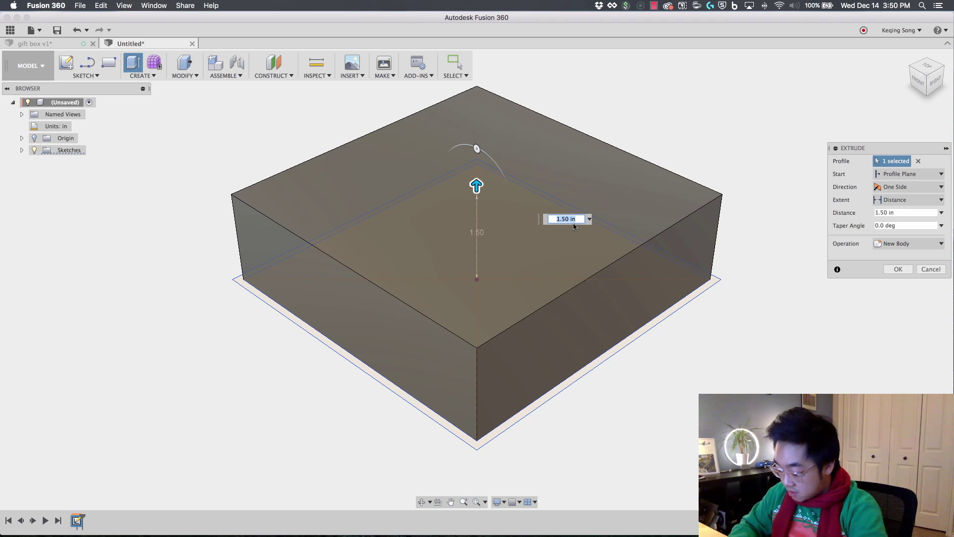
pyautogui.press('Return')
pyautogui.scroll(-5, 561, 264)
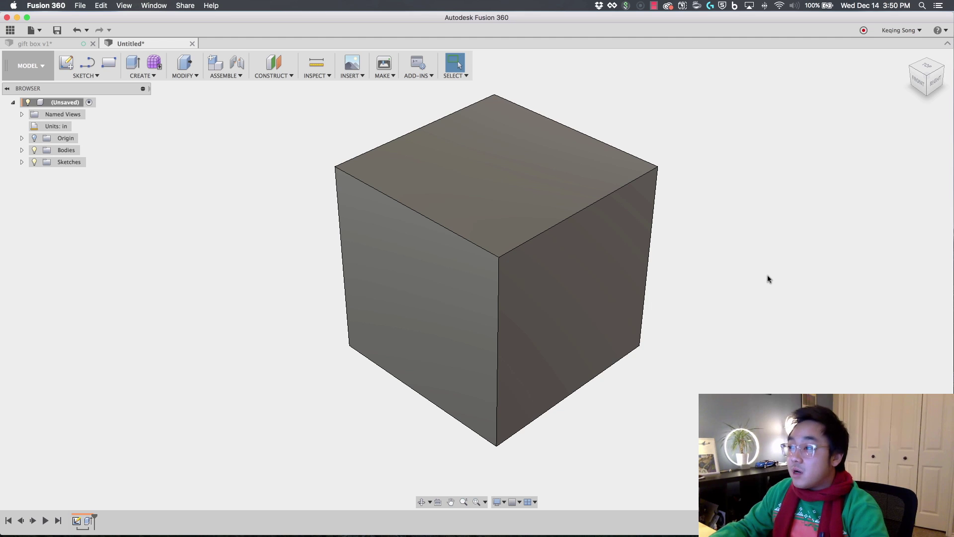
# Make Sketch1 visible again below the extruded cube.
pyautogui.click(22, 163)
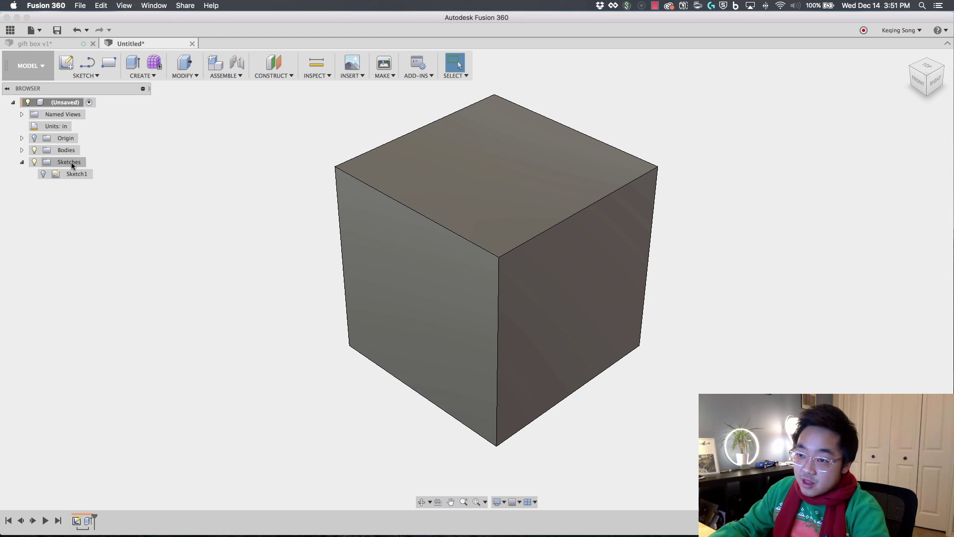
pyautogui.click(44, 174)
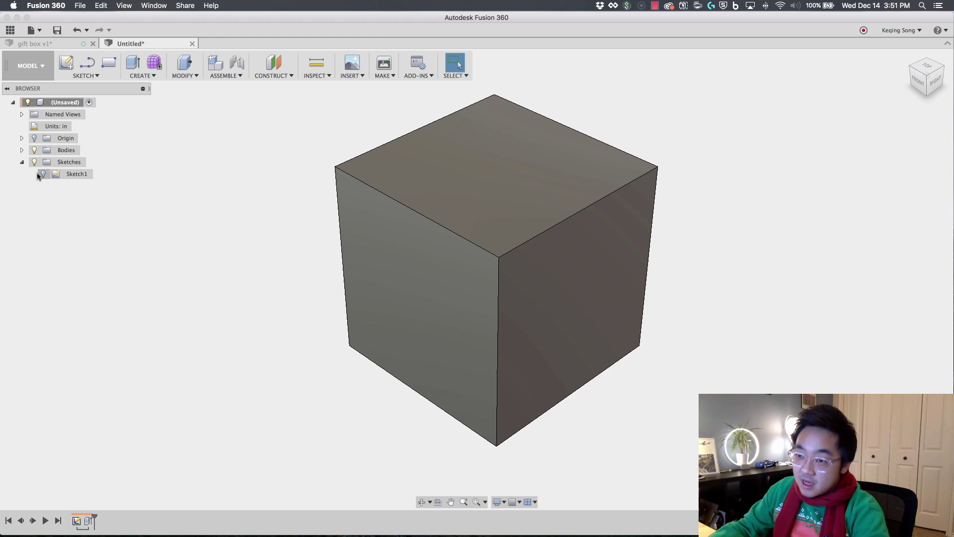
pyautogui.click(43, 174)
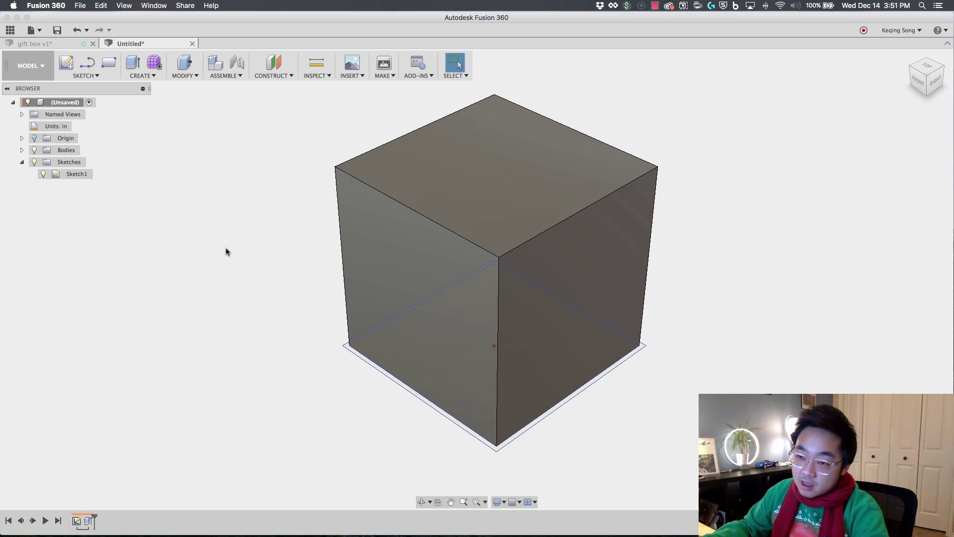
pyautogui.click(84, 177)
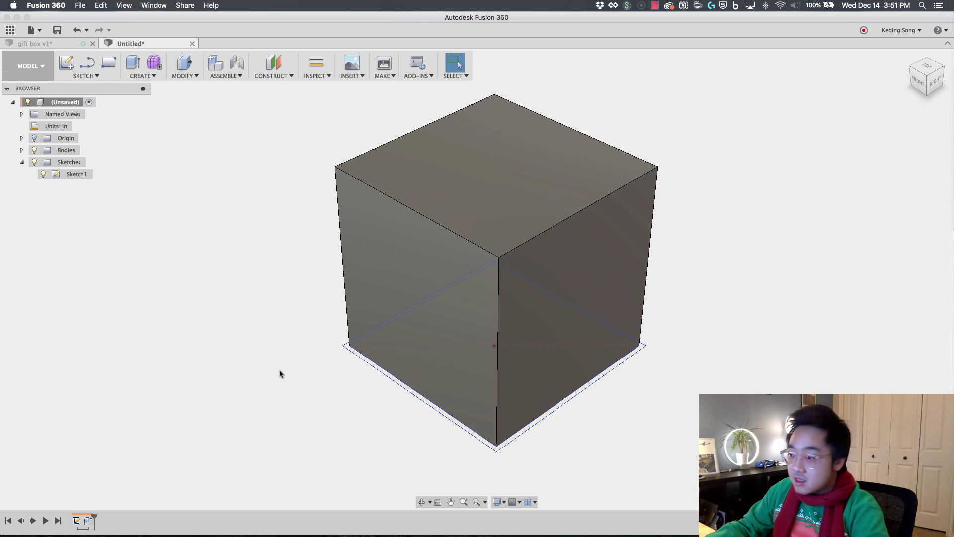
# Begin extruding both Sketch1 profiles, the inner square and the surrounding offset border, starting from the cube's top face as the start object.
pyautogui.moveTo(361, 405)
pyautogui.keyDown('shift'); pyautogui.mouseDown(button='middle')
pyautogui.moveTo(347, 336)
pyautogui.moveTo(362, 334)
pyautogui.moveTo(312, 356)
pyautogui.moveTo(318, 349)
pyautogui.moveTo(330, 360)
pyautogui.mouseUp(button='middle'); pyautogui.keyUp('shift')
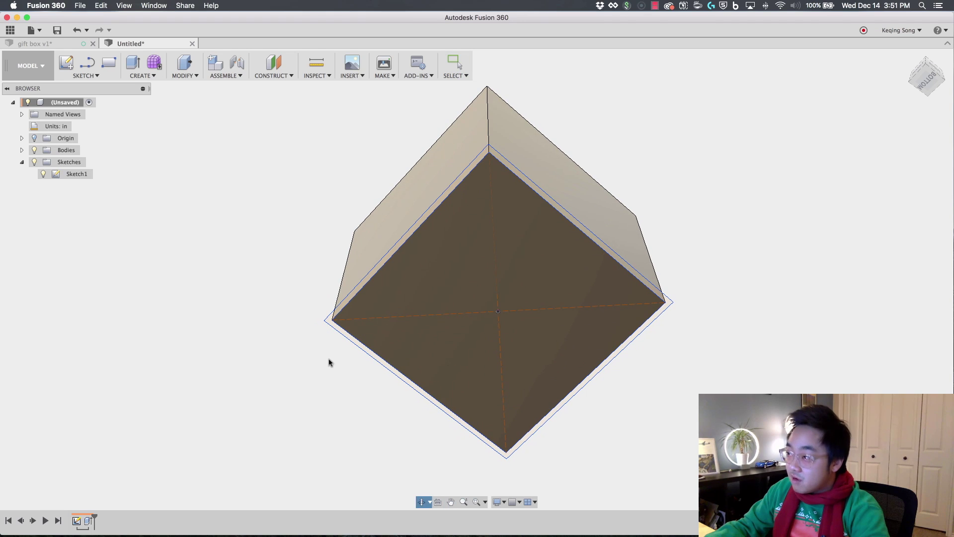
pyautogui.click(461, 260)
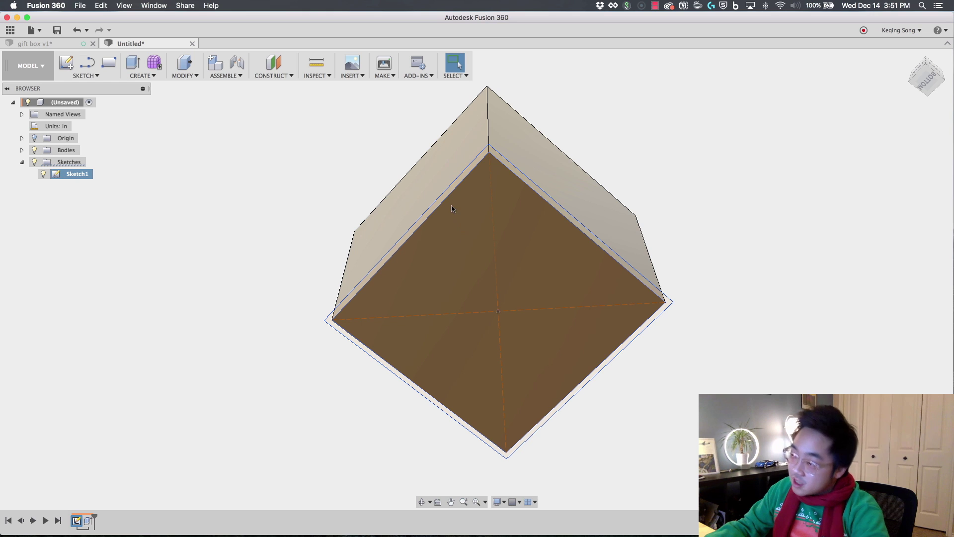
pyautogui.scroll(3, 450, 191)
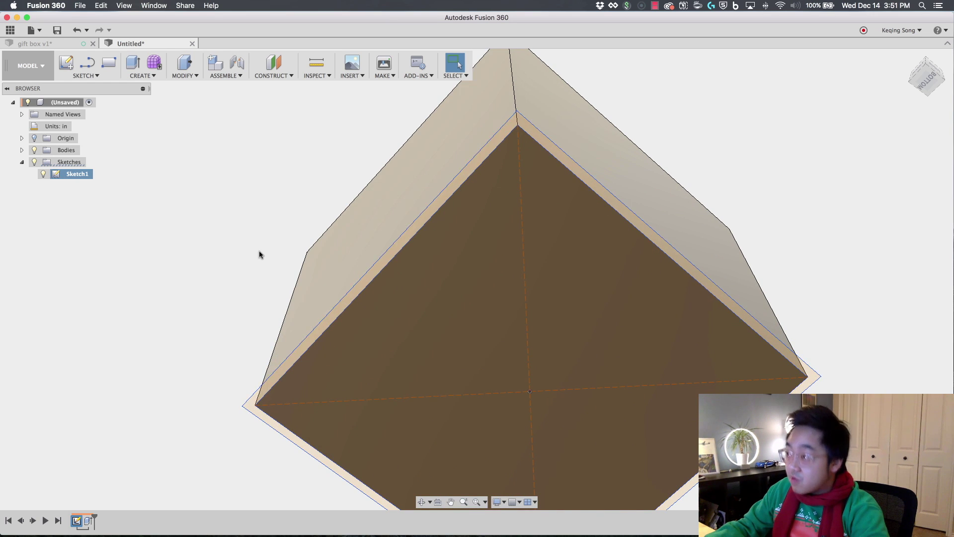
pyautogui.scroll(-3, 262, 247)
pyautogui.moveTo(264, 240)
pyautogui.mouseDown(button='middle')
pyautogui.moveTo(273, 215)
pyautogui.moveTo(261, 223)
pyautogui.mouseUp(button='middle')
pyautogui.press('Escape')
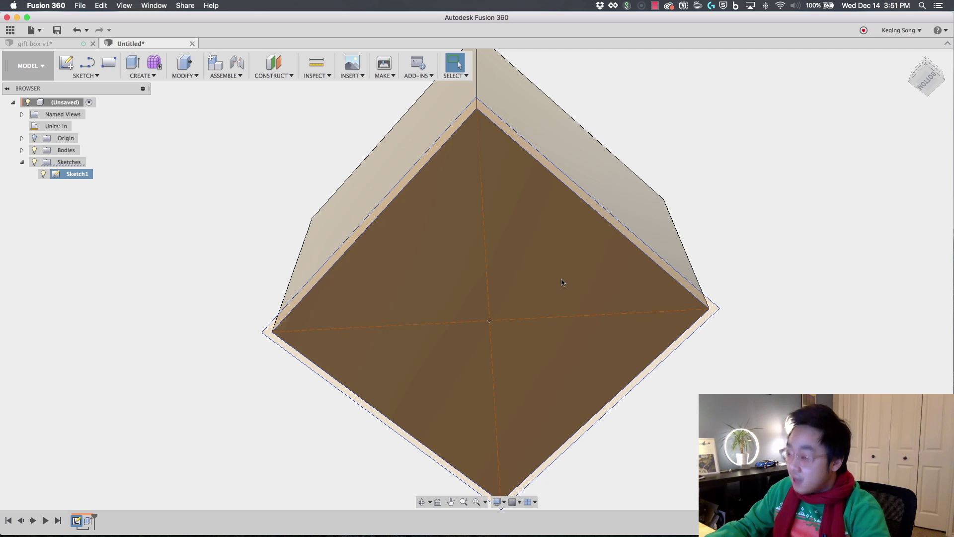
pyautogui.press('e')
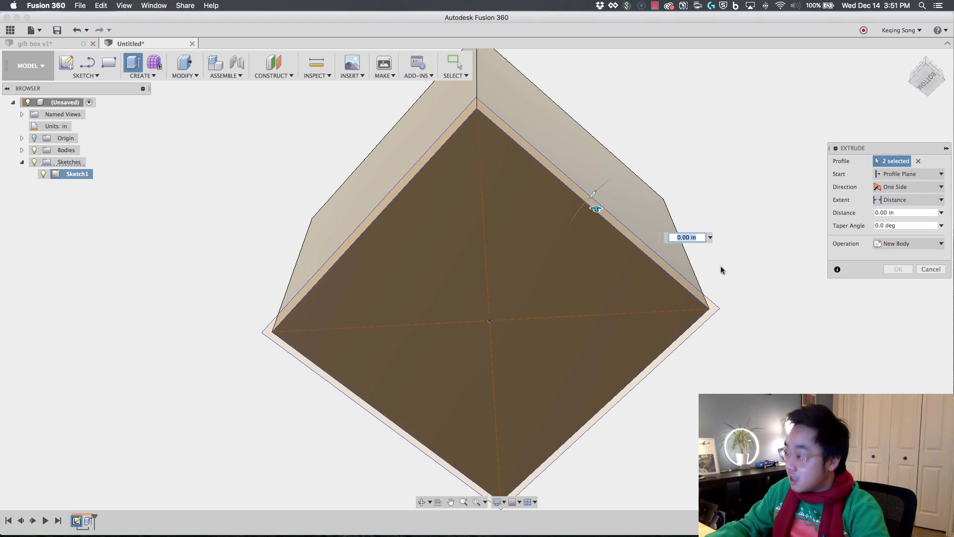
pyautogui.keyDown('shift'); pyautogui.moveTo(724, 198); pyautogui.dragTo(722, 278, button='middle'); pyautogui.keyUp('shift')
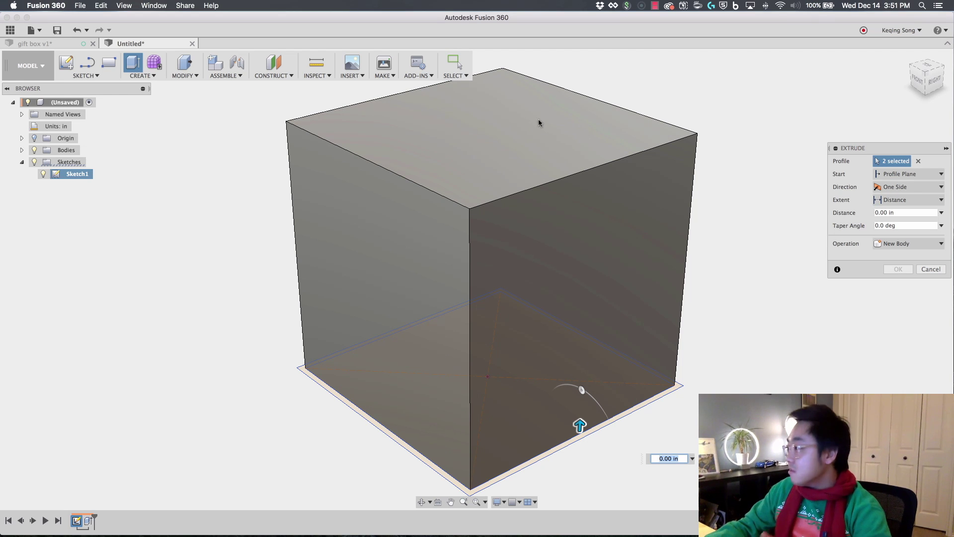
pyautogui.click(914, 174)
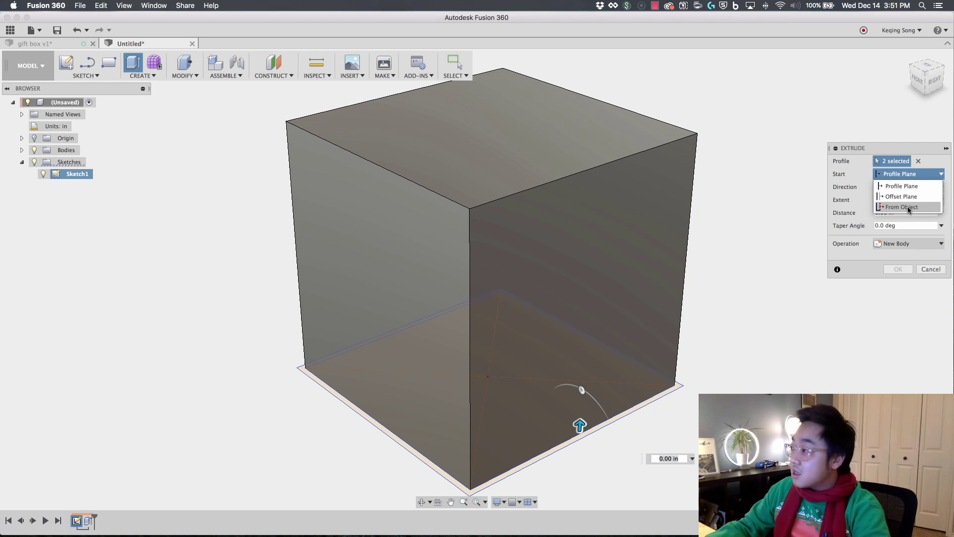
pyautogui.click(907, 206)
pyautogui.scroll(-3, 758, 102)
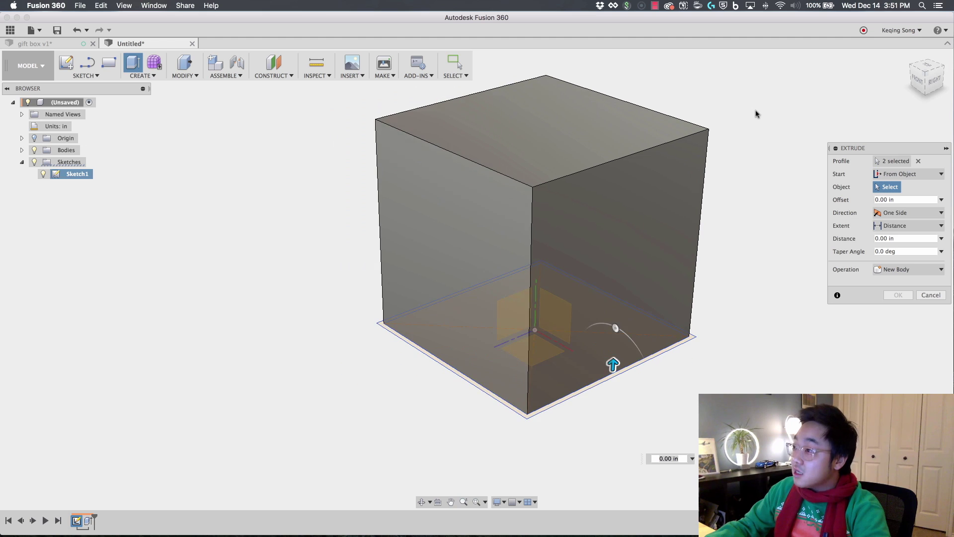
pyautogui.click(552, 159)
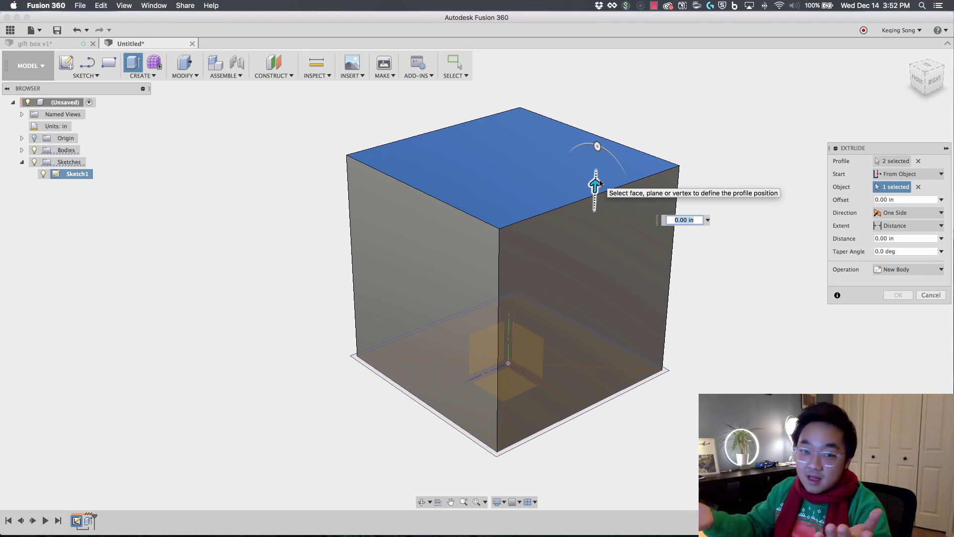
# Set the extrusion's start offset from the cube's top face to 3 mm.
pyautogui.click(888, 199)
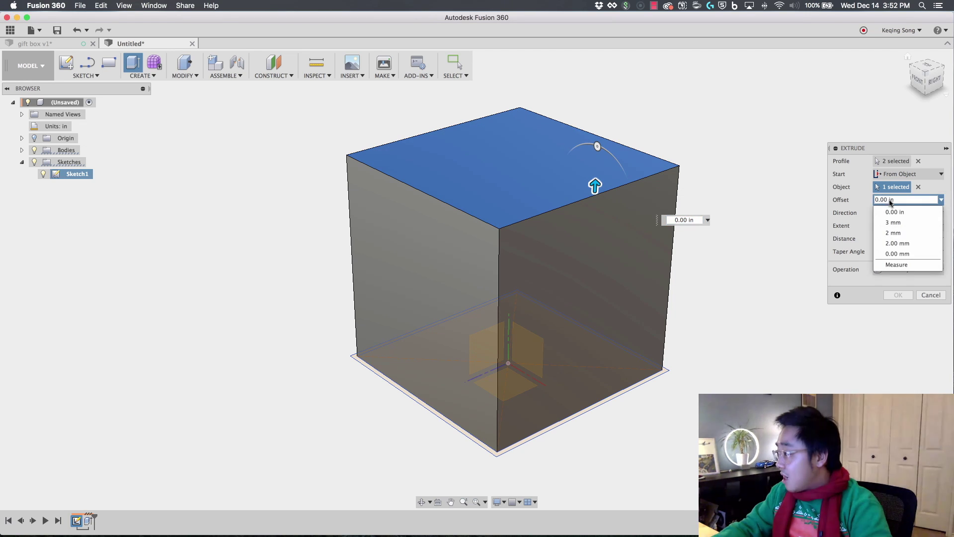
pyautogui.moveTo(888, 200); pyautogui.dragTo(868, 201)
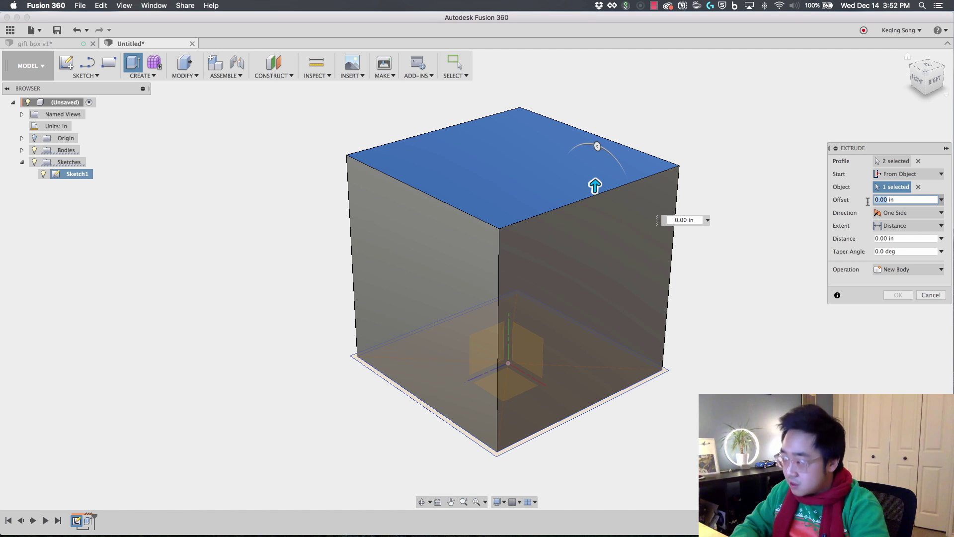
pyautogui.write('3mm')
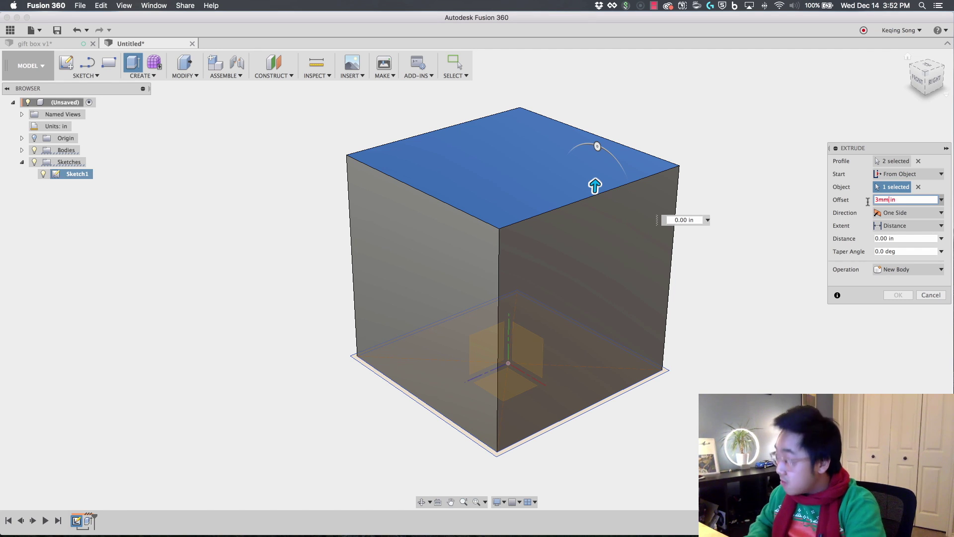
pyautogui.press('BackSpace')
pyautogui.press('BackSpace')
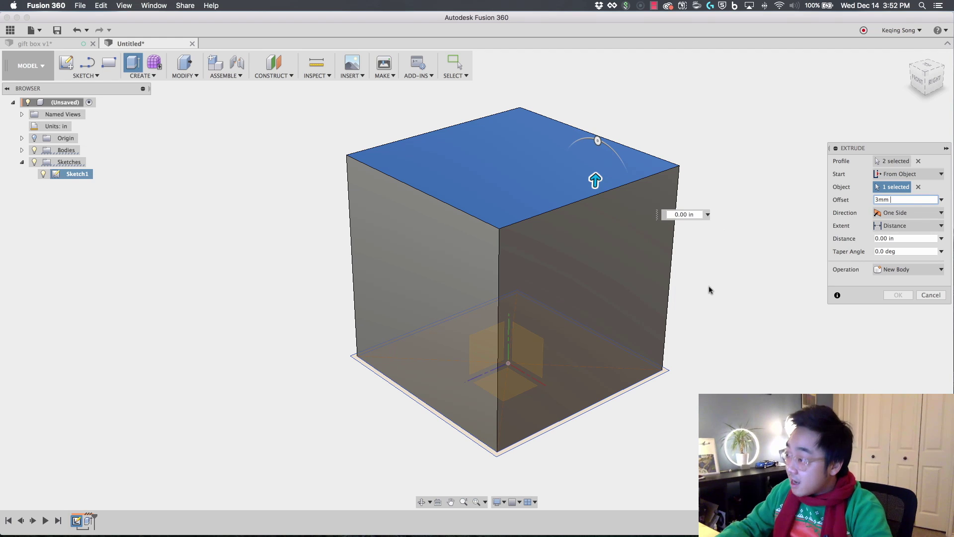
pyautogui.press('Return')
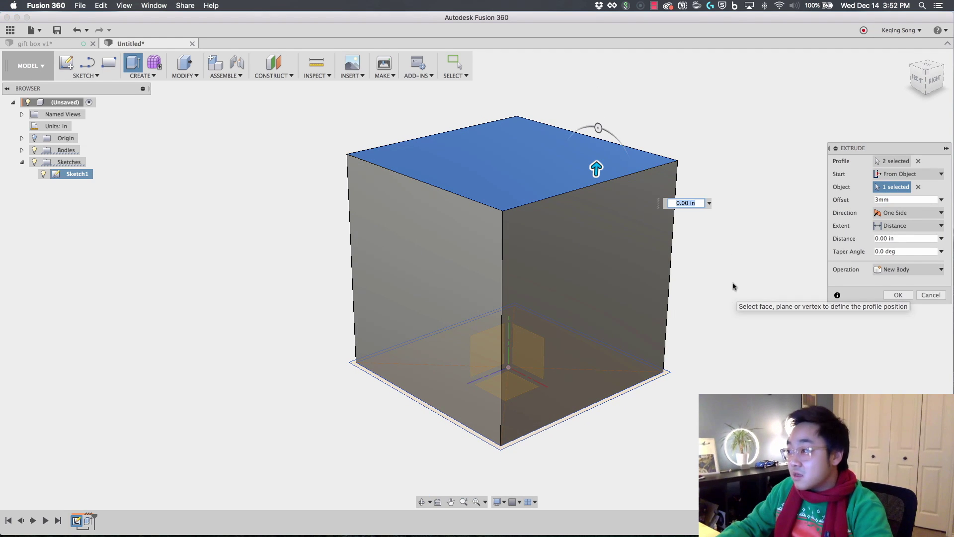
# Set the extrusion distance to -1.5 in, downward over the cube, and complete the feature.
pyautogui.moveTo(596, 167); pyautogui.dragTo(595, 233)
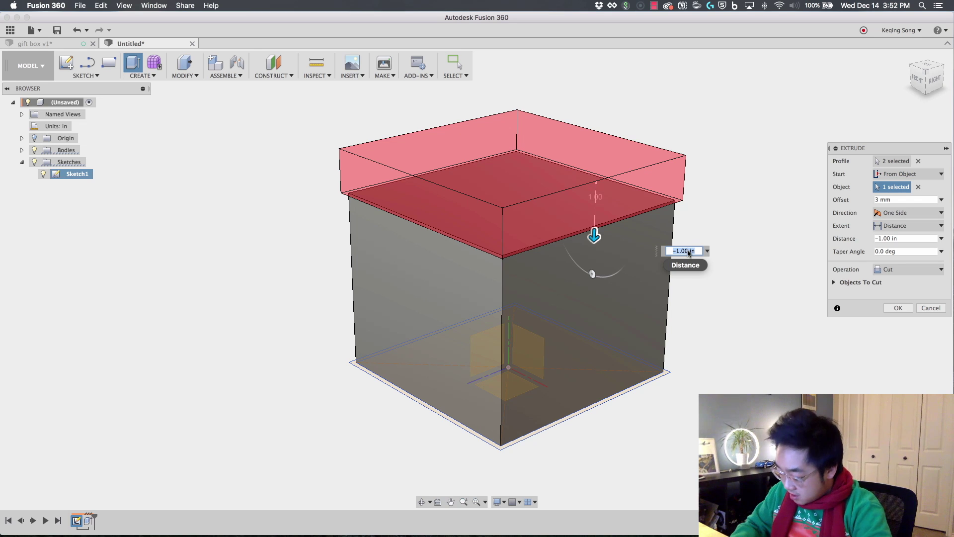
pyautogui.write('-2 in')
pyautogui.press('Return')
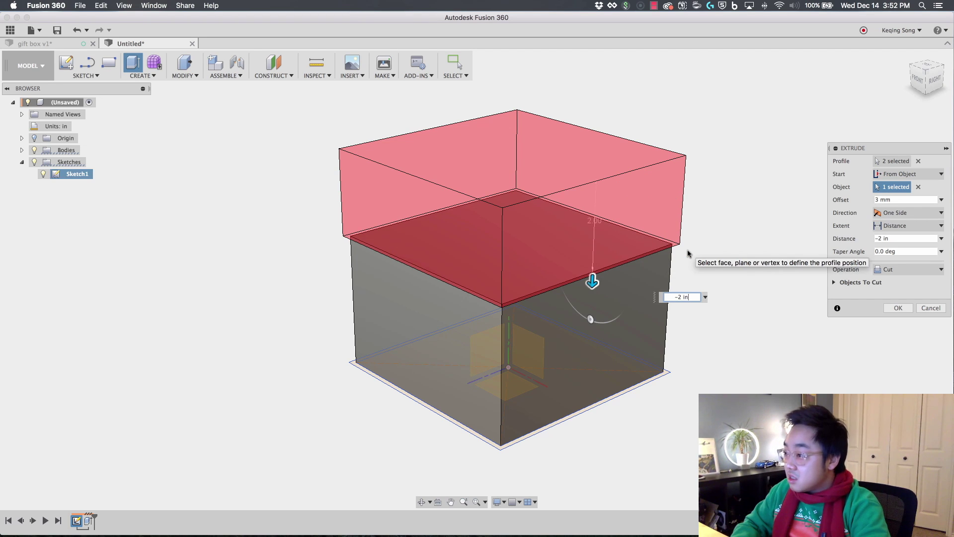
pyautogui.write('-1')
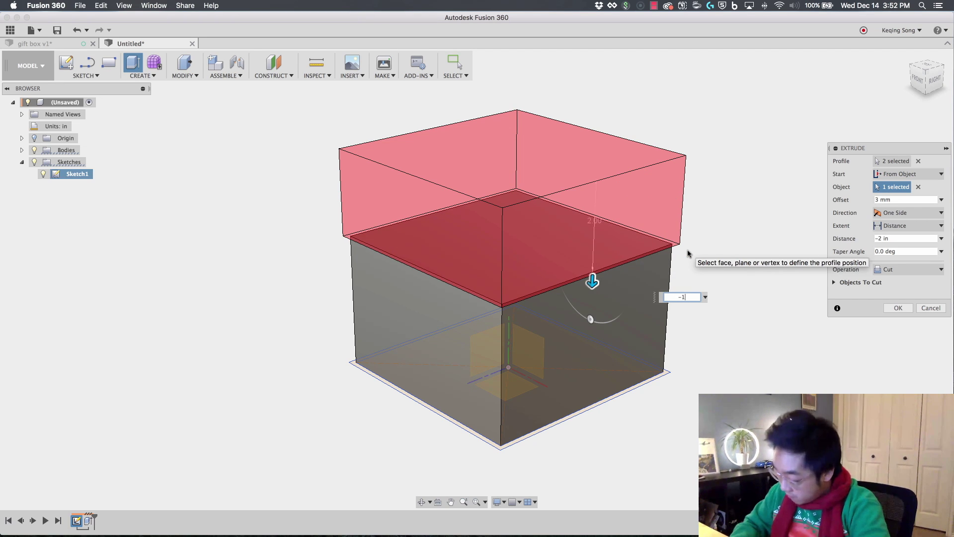
pyautogui.write('.5')
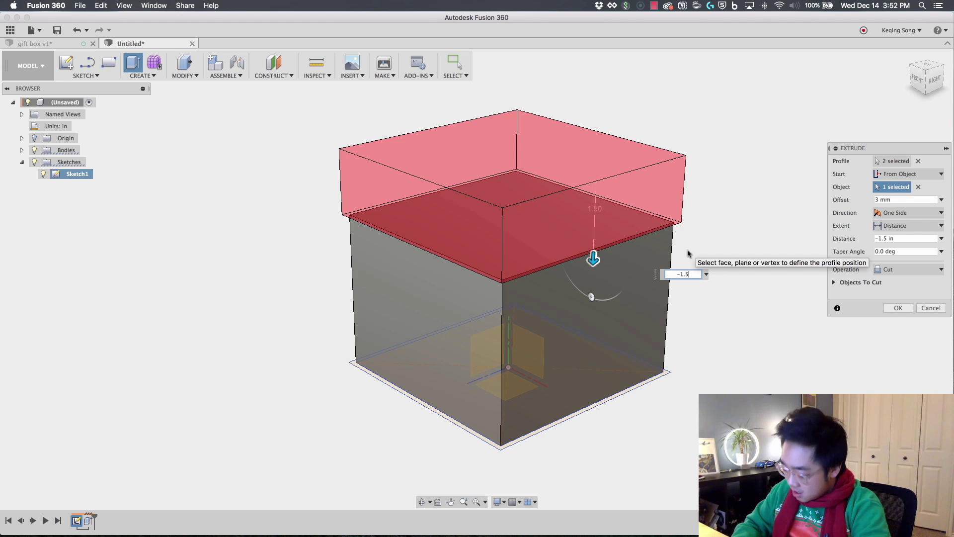
pyautogui.press('Return')
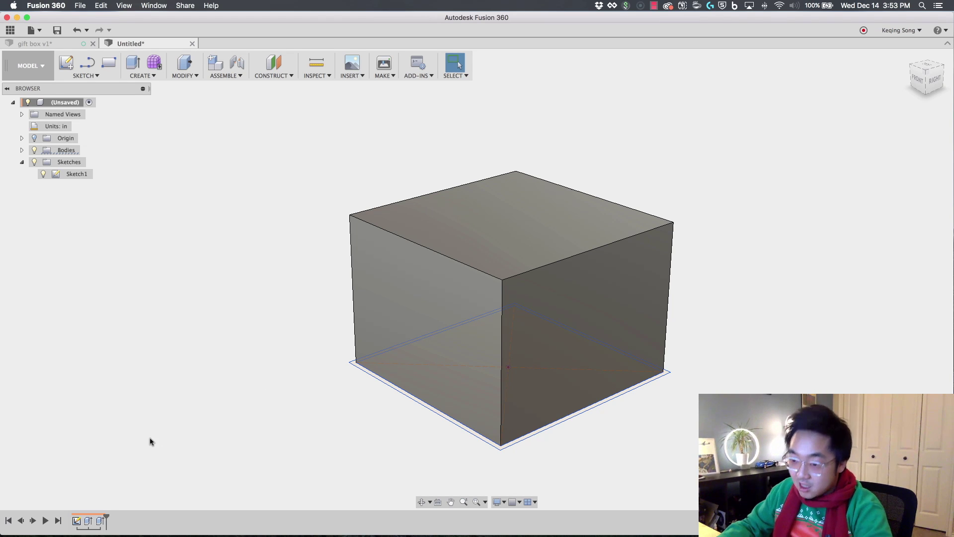
# Edit the last extrusion so its operation is New Body, forming the lid as a separate body.
pyautogui.doubleClick(99, 522)
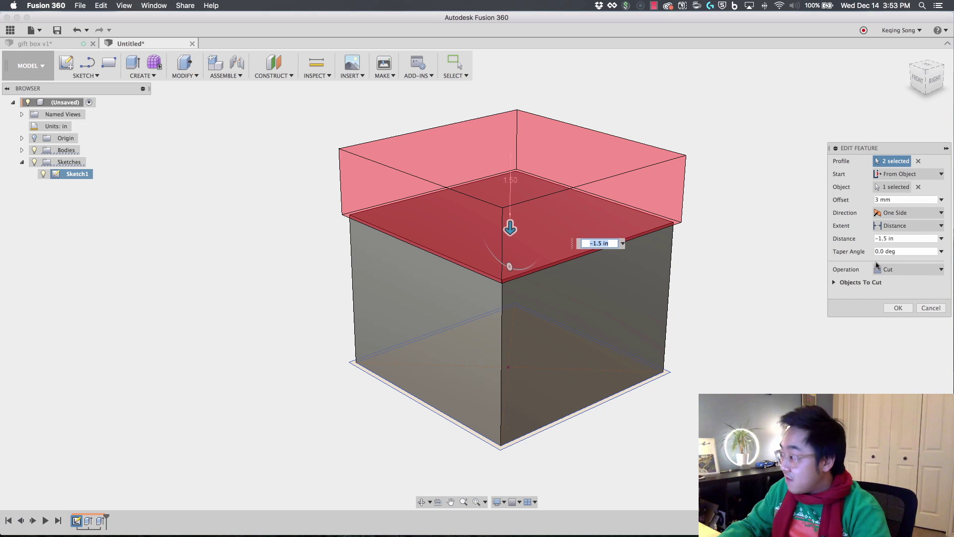
pyautogui.click(898, 272)
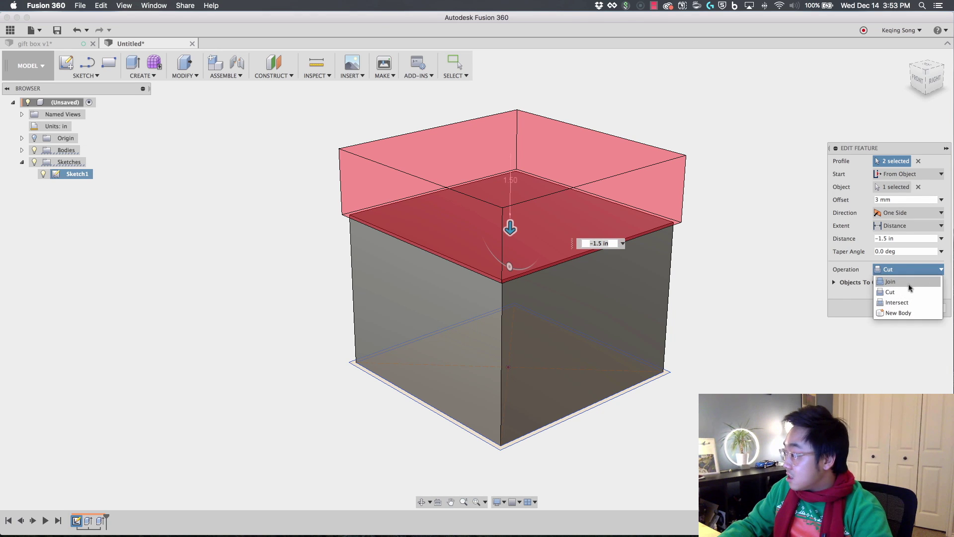
pyautogui.click(905, 313)
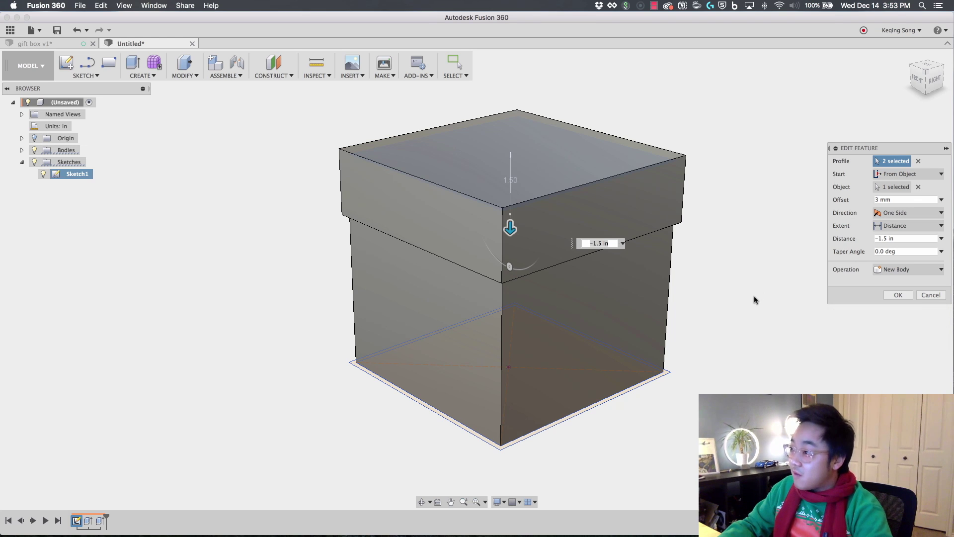
pyautogui.click(895, 295)
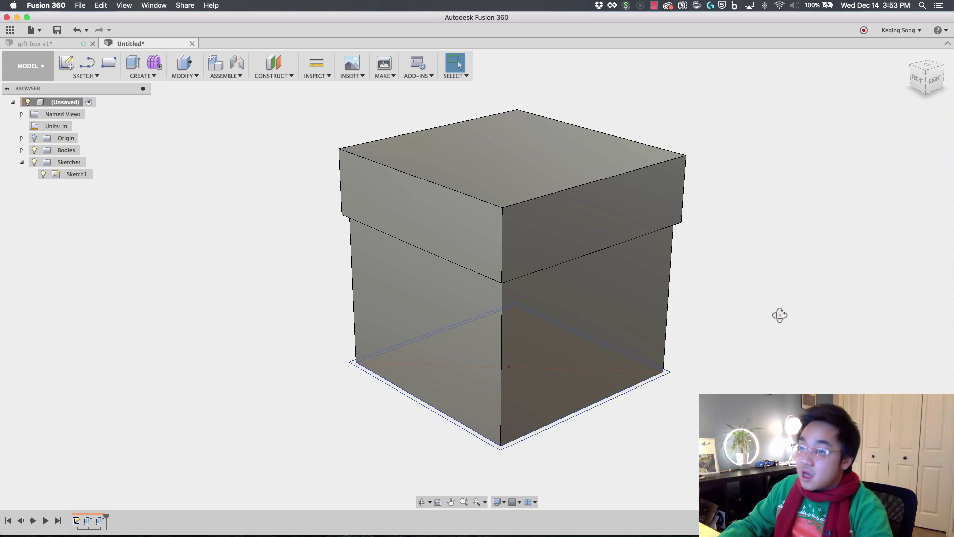
# Combine the bodies with the Cut operation, using the lid as target and the cube as tool, with Keep Tools enabled.
pyautogui.moveTo(780, 315)
pyautogui.keyDown('shift'); pyautogui.mouseDown(button='middle')
pyautogui.moveTo(782, 270)
pyautogui.moveTo(778, 315)
pyautogui.mouseUp(button='middle'); pyautogui.keyUp('shift')
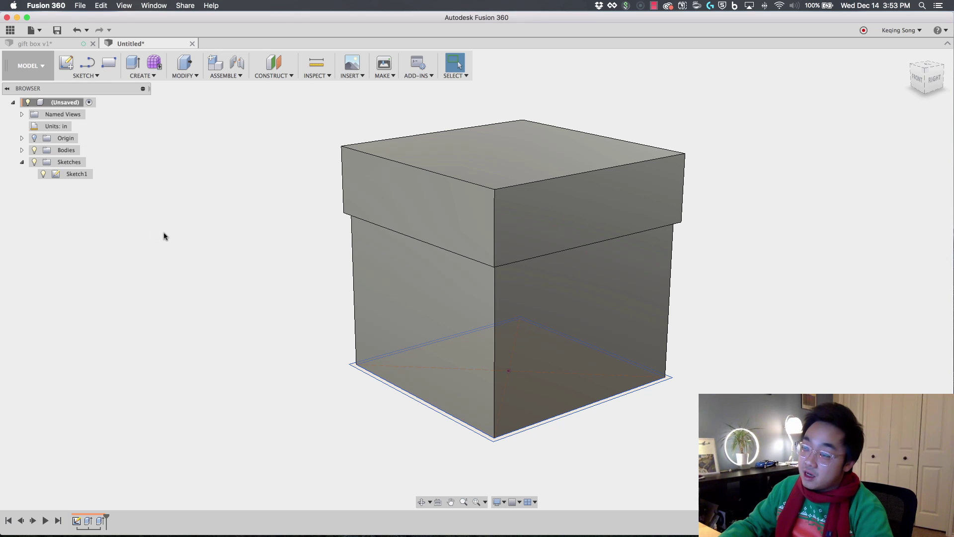
pyautogui.click(188, 77)
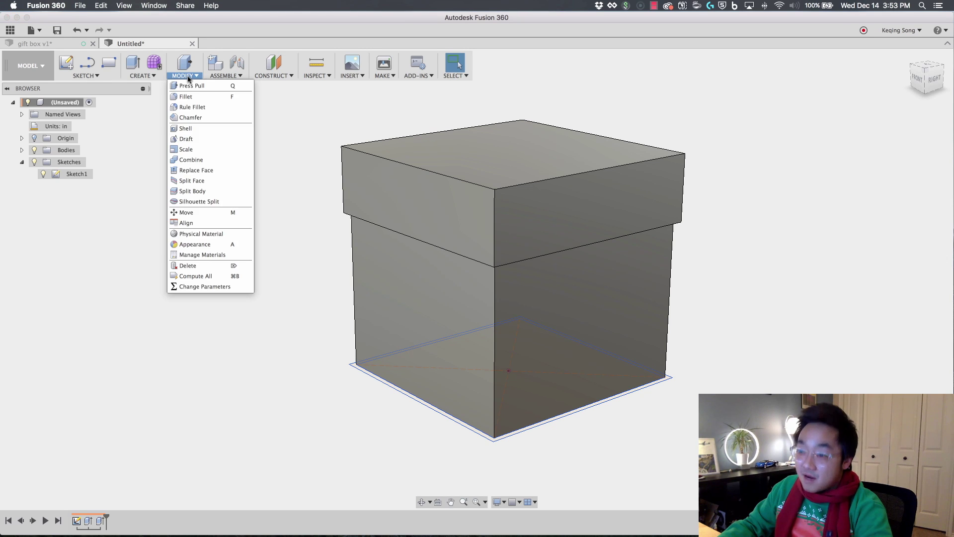
pyautogui.click(199, 160)
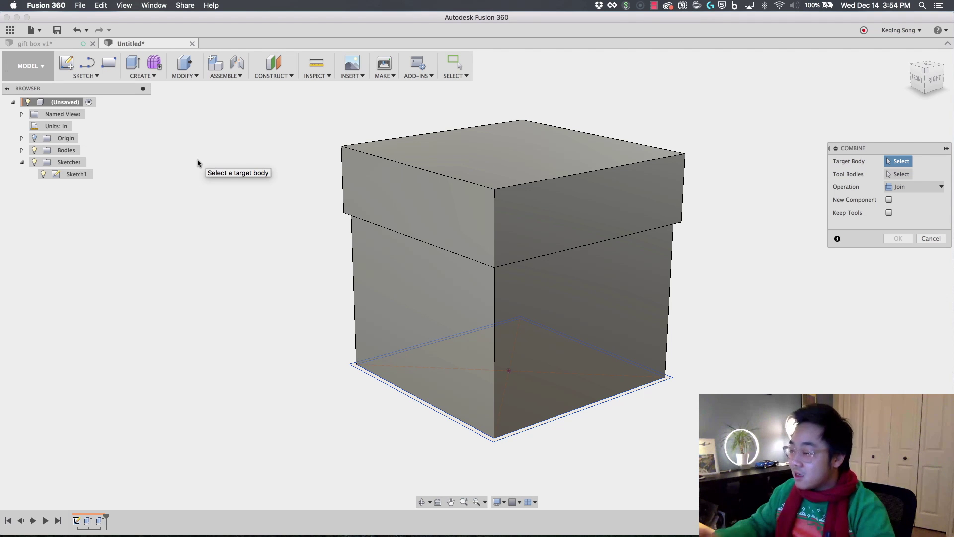
pyautogui.click(500, 157)
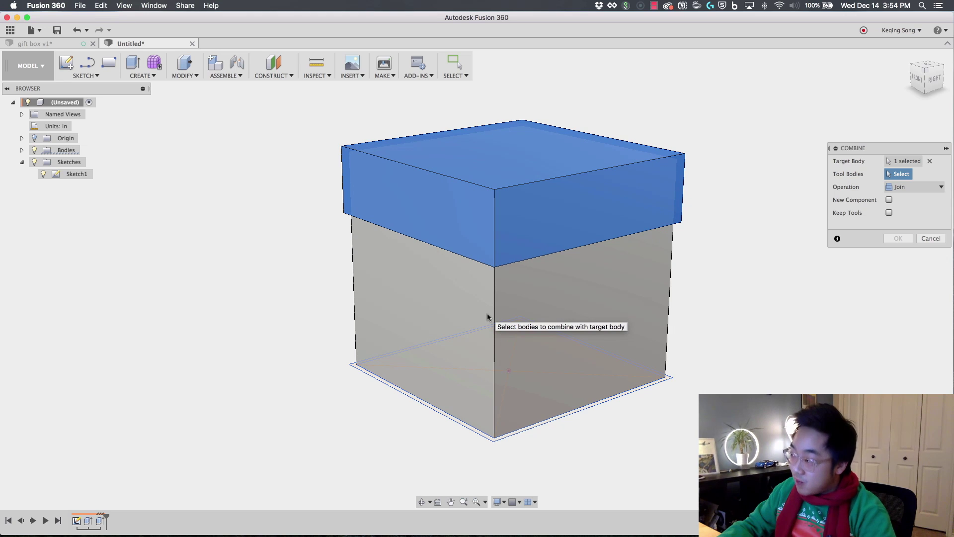
pyautogui.click(488, 313)
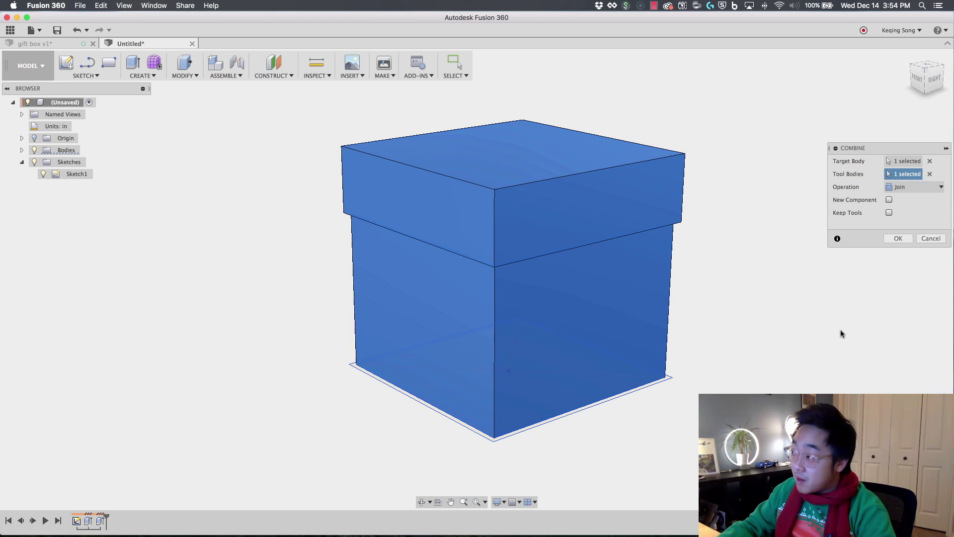
pyautogui.click(937, 187)
pyautogui.click(930, 210)
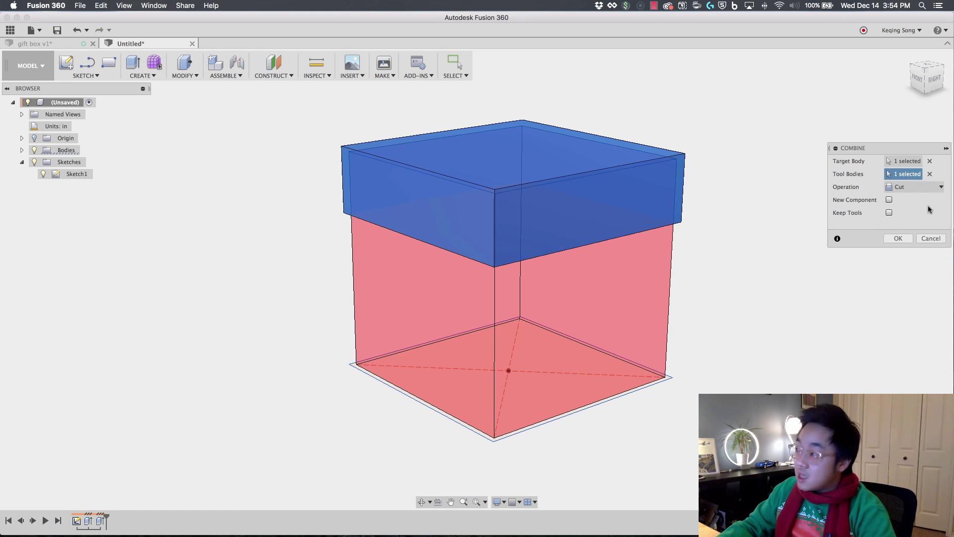
pyautogui.click(889, 212)
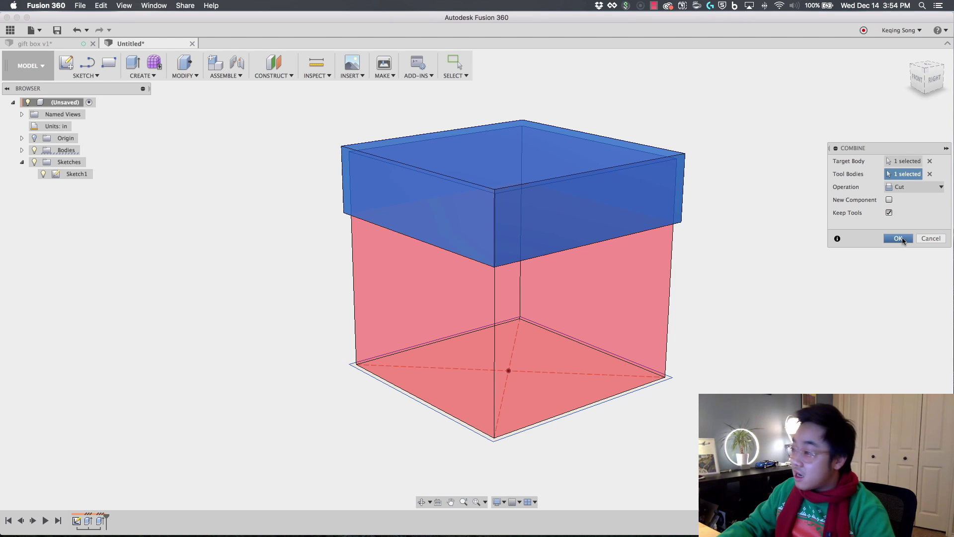
pyautogui.click(899, 239)
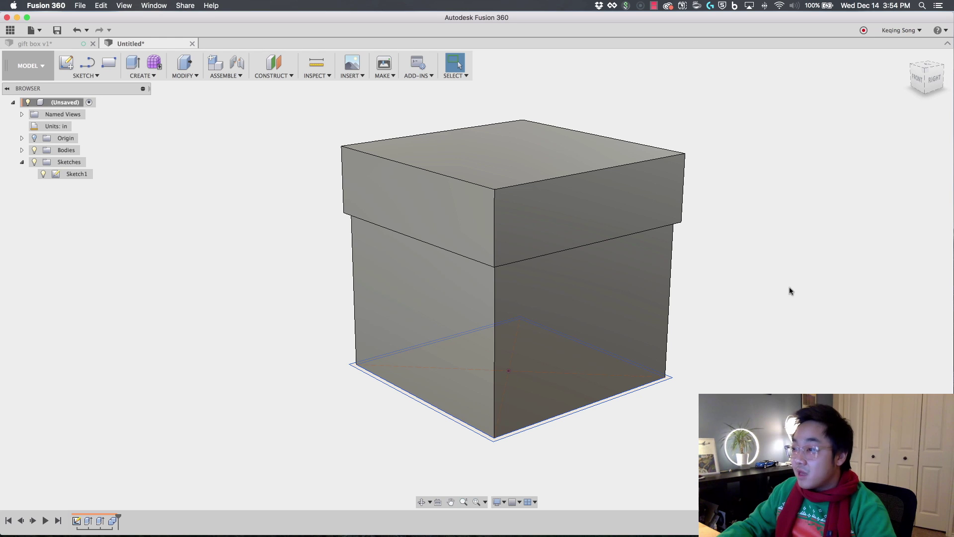
# Hide Body1 to examine the lid's hollow underside from below, and show Body1 again.
pyautogui.click(22, 150)
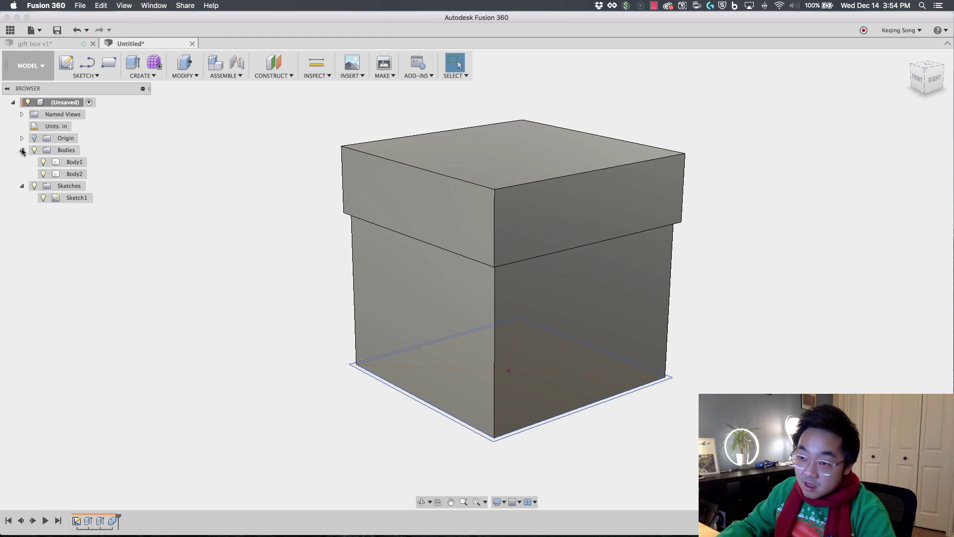
pyautogui.click(43, 163)
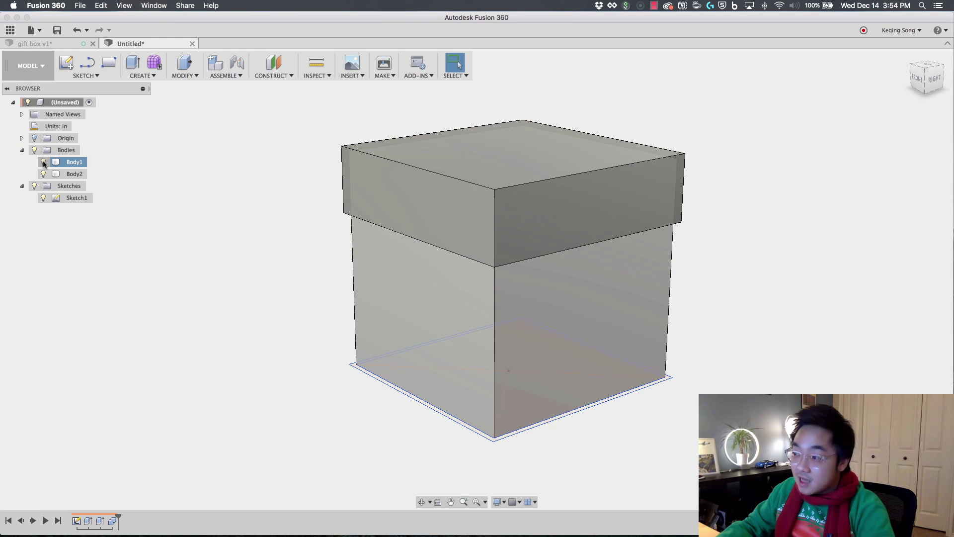
pyautogui.click(43, 163)
pyautogui.keyDown('shift'); pyautogui.moveTo(324, 334); pyautogui.dragTo(322, 283, button='middle'); pyautogui.keyUp('shift')
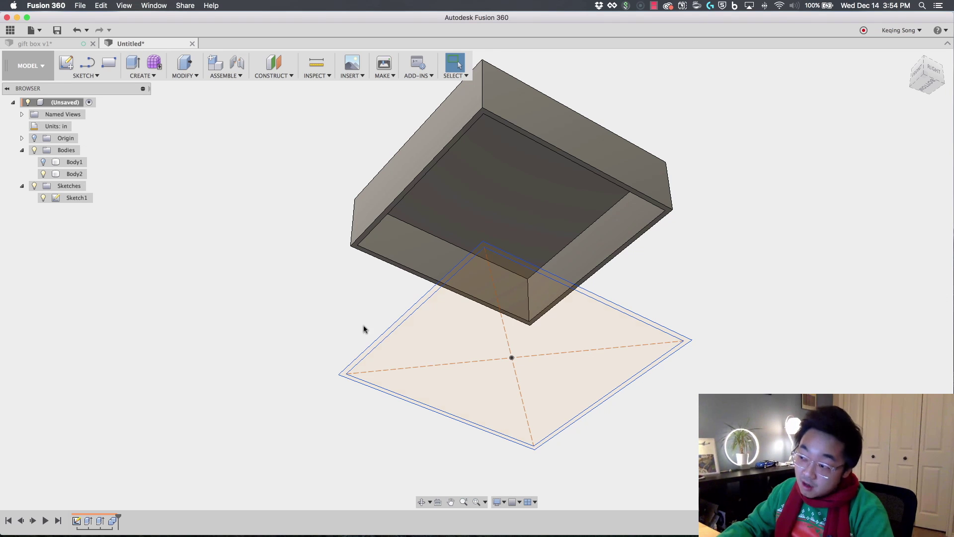
pyautogui.click(43, 174)
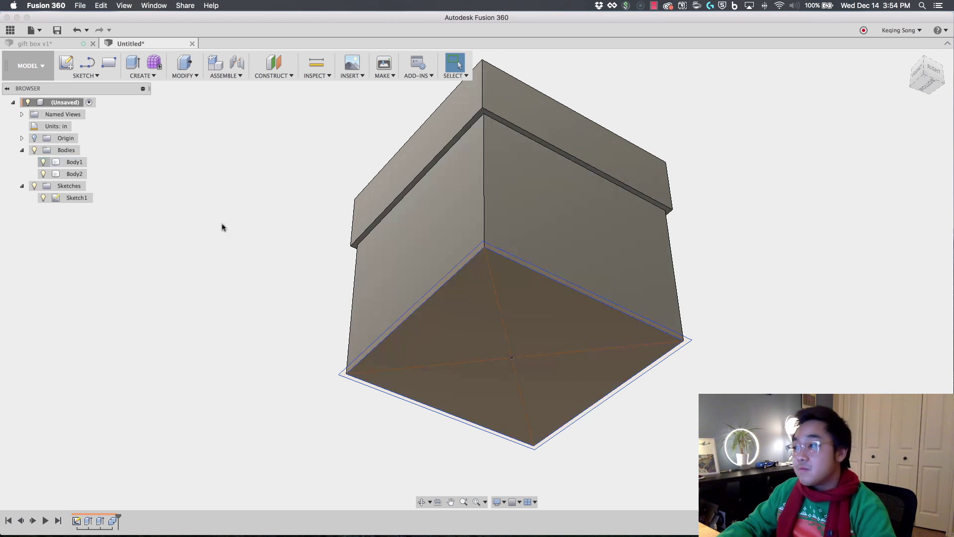
# Hide Body2 and shell the cube with its top face removed, using a 3 mm inside thickness.
pyautogui.press('F6')
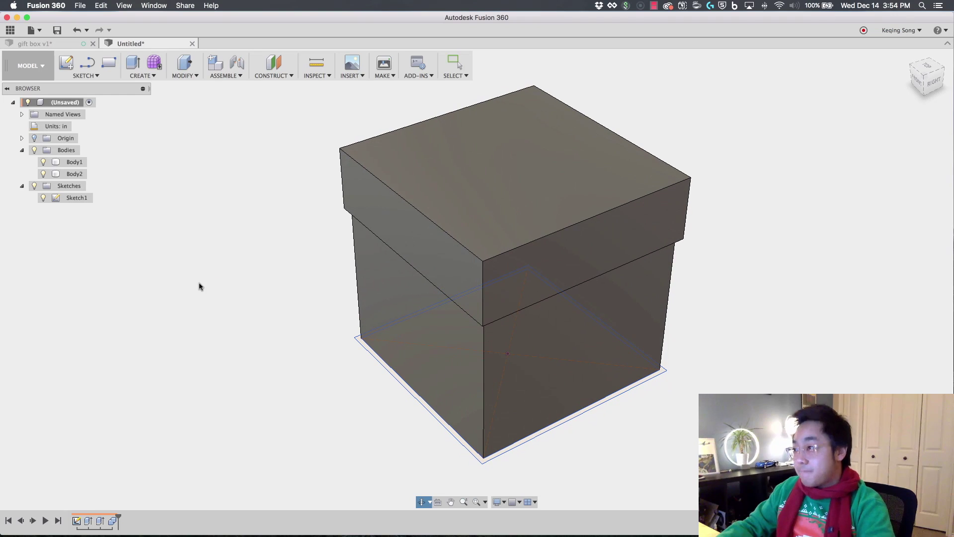
pyautogui.click(43, 174)
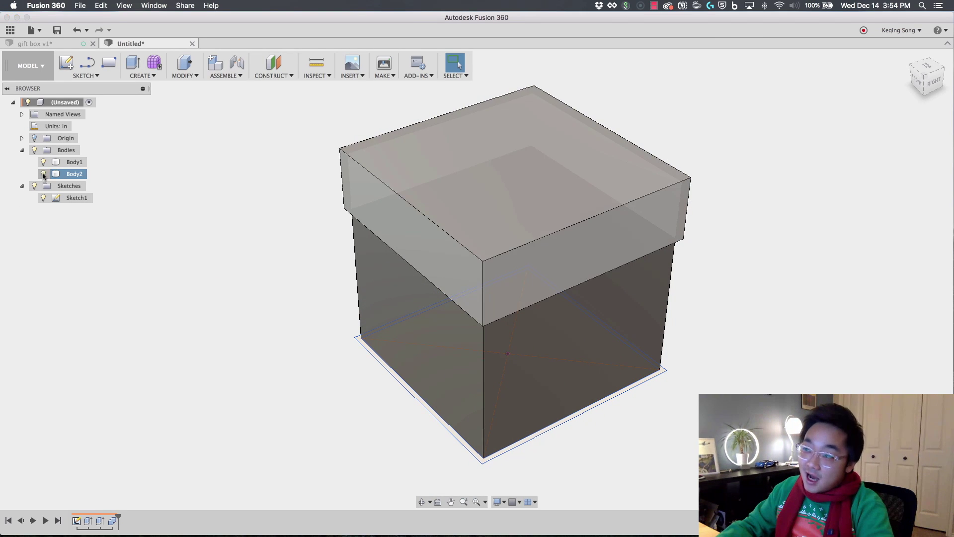
pyautogui.moveTo(231, 226)
pyautogui.keyDown('shift'); pyautogui.mouseDown(button='middle')
pyautogui.moveTo(237, 219)
pyautogui.moveTo(235, 237)
pyautogui.mouseUp(button='middle'); pyautogui.keyUp('shift')
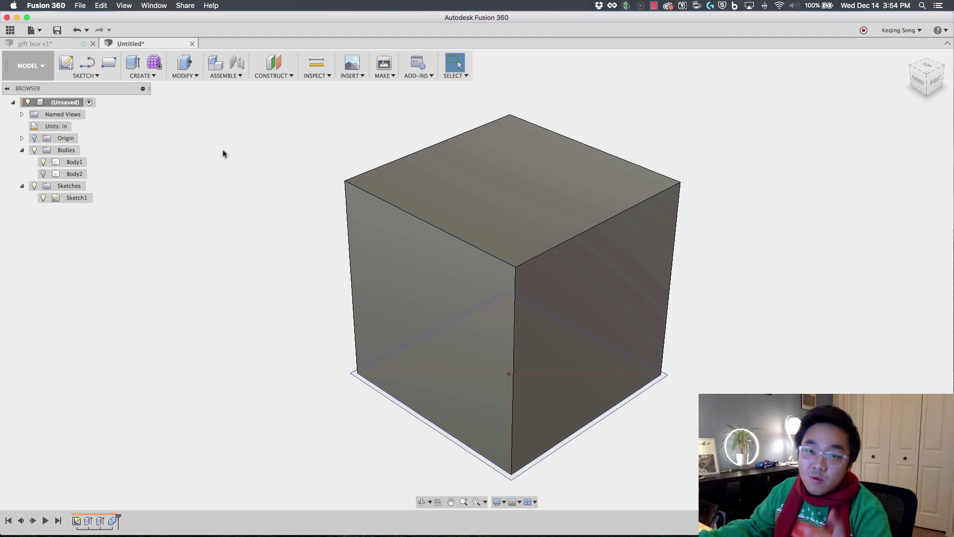
pyautogui.click(181, 76)
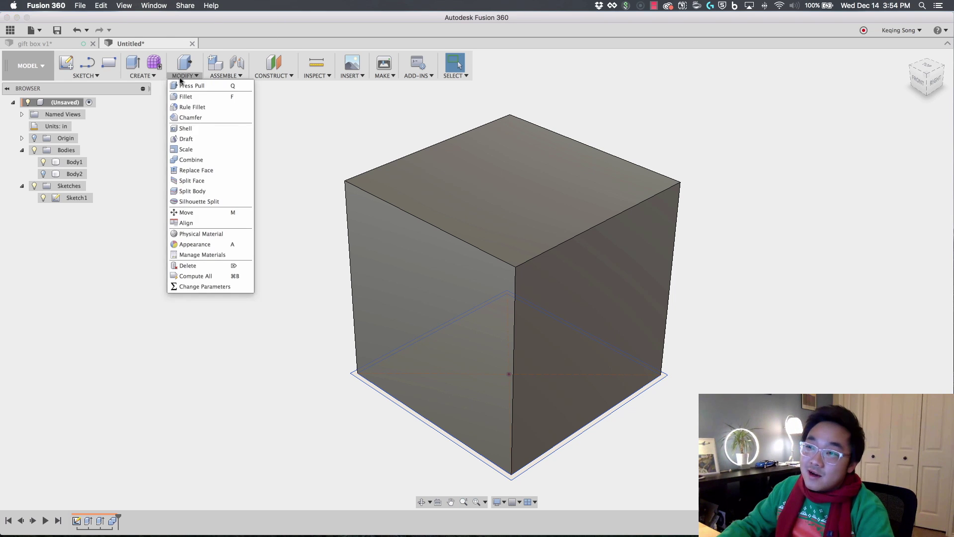
pyautogui.click(185, 129)
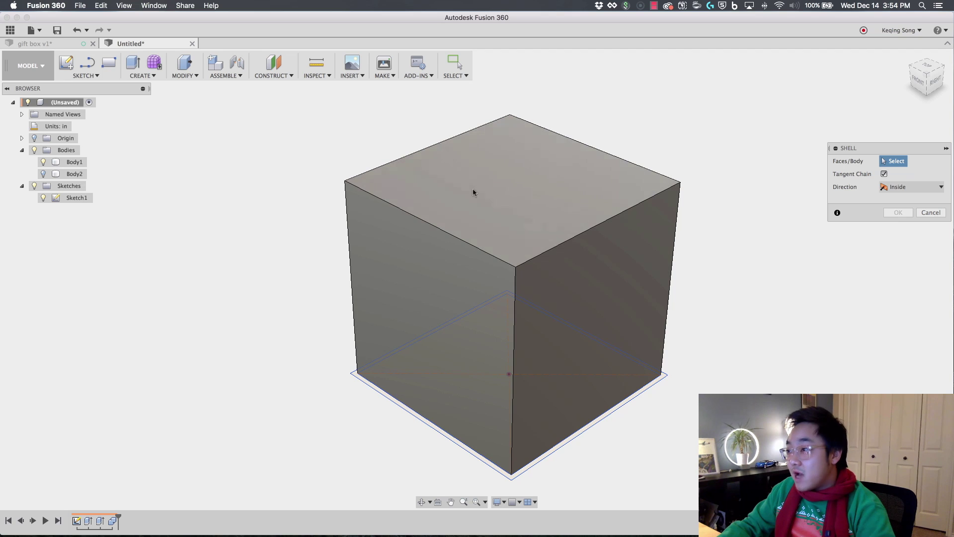
pyautogui.click(511, 175)
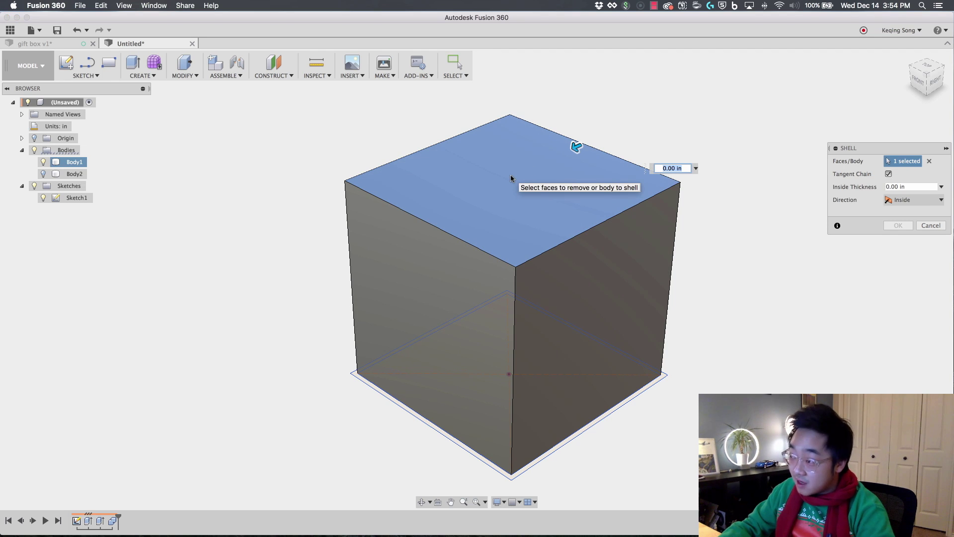
pyautogui.moveTo(576, 148); pyautogui.dragTo(571, 150)
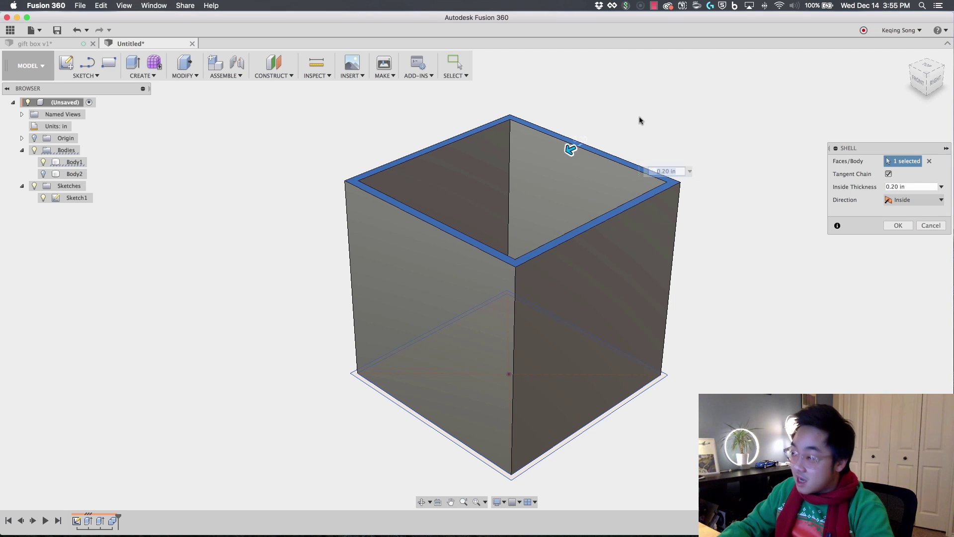
pyautogui.keyDown('shift'); pyautogui.moveTo(639, 117); pyautogui.dragTo(640, 127, button='middle'); pyautogui.keyUp('shift')
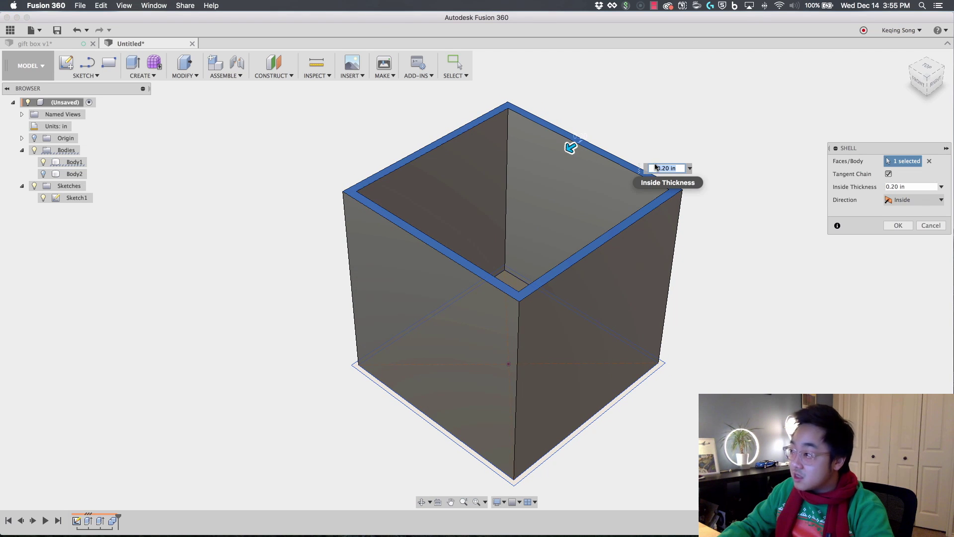
pyautogui.write('3 mm')
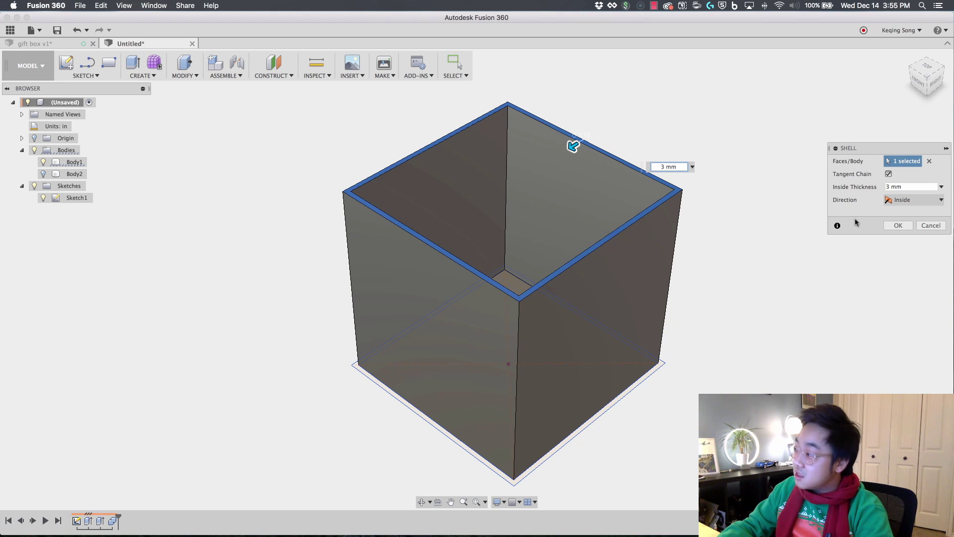
pyautogui.click(899, 227)
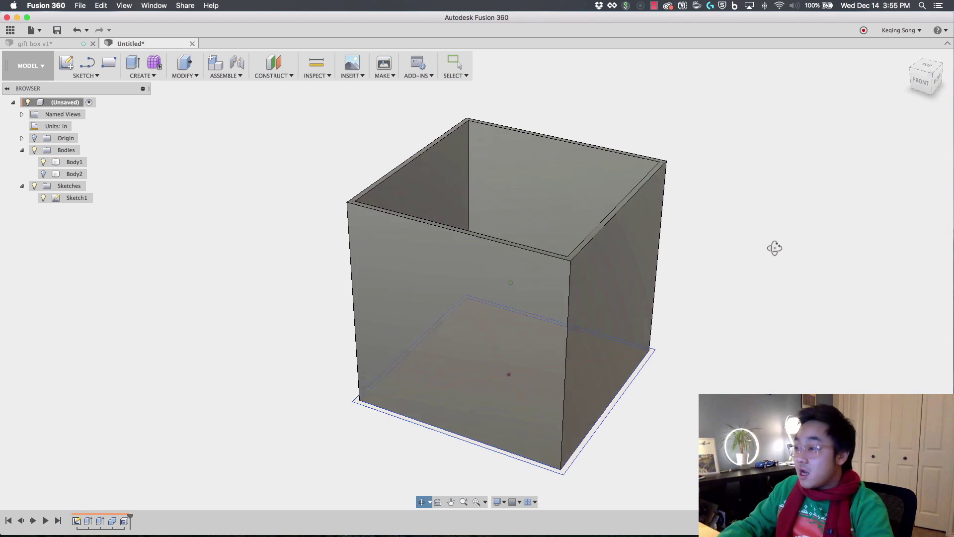
# Show Body2 again so the lid sits on the hollowed box.
pyautogui.keyDown('shift'); pyautogui.moveTo(773, 247); pyautogui.dragTo(763, 262, button='middle'); pyautogui.keyUp('shift')
pyautogui.moveTo(763, 262); pyautogui.dragTo(767, 247)
pyautogui.press('Escape')
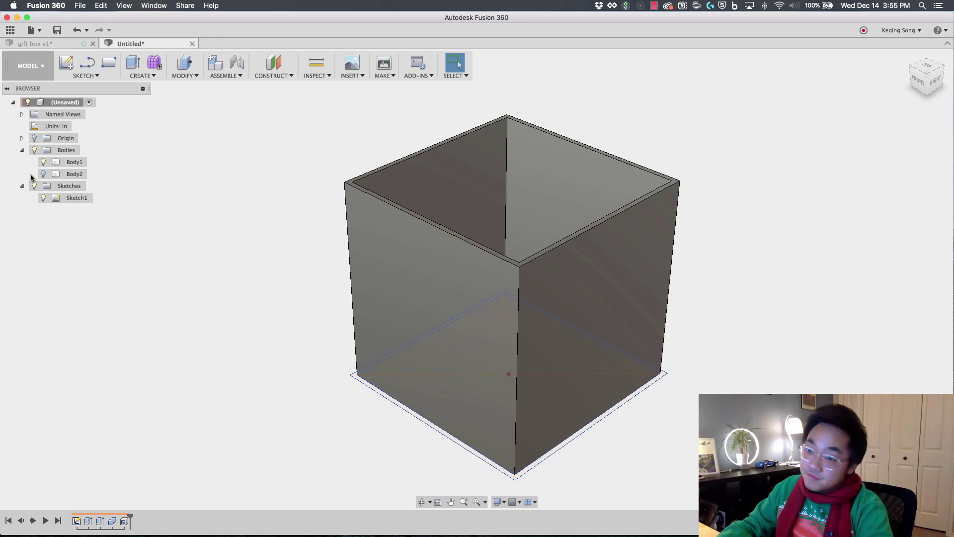
pyautogui.click(44, 175)
pyautogui.click(136, 330)
pyautogui.keyDown('shift'); pyautogui.moveTo(137, 330); pyautogui.dragTo(151, 315, button='middle'); pyautogui.keyUp('shift')
pyautogui.press('Escape')
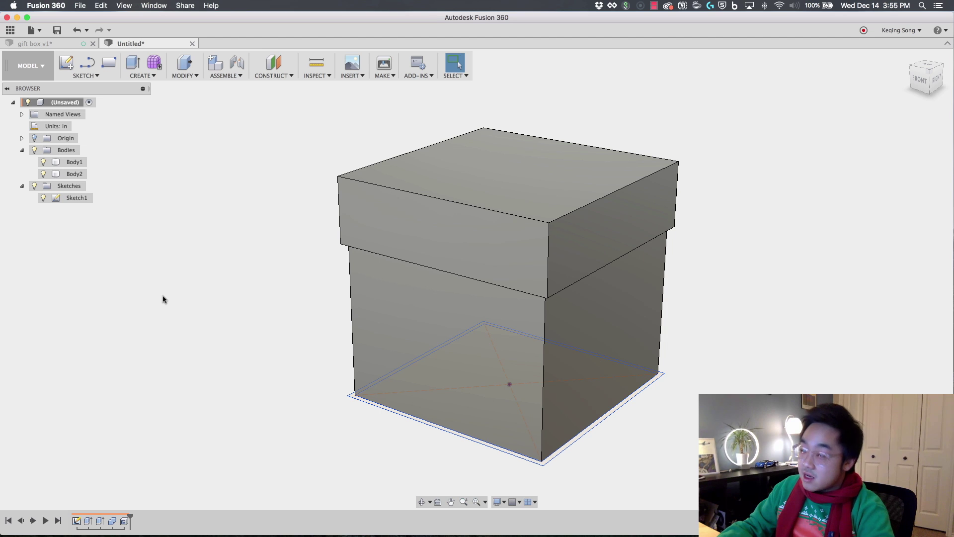
# Create components from Body1 and Body2.
pyautogui.click(75, 163)
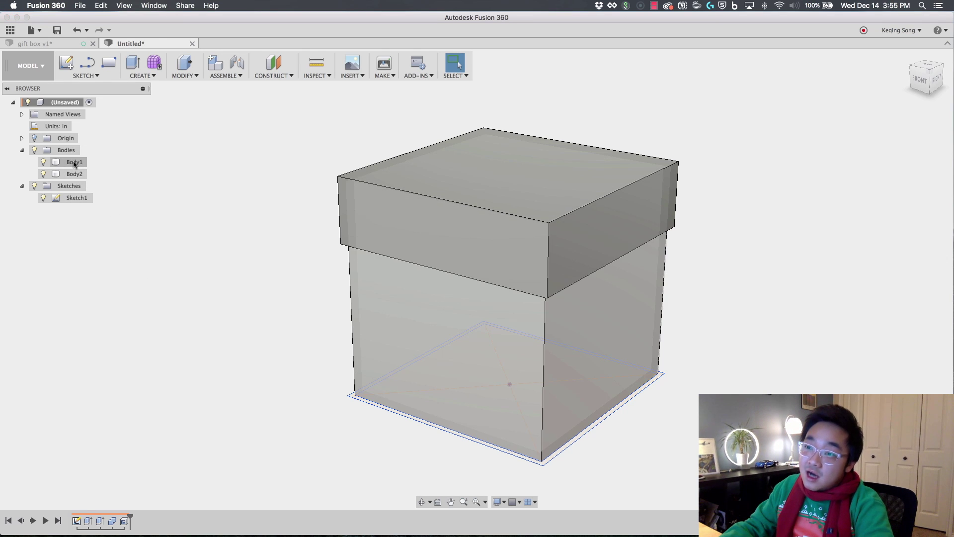
pyautogui.click(74, 163)
pyautogui.keyDown('shift'); pyautogui.click(73, 174); pyautogui.keyUp('shift')
pyautogui.rightClick(73, 177)
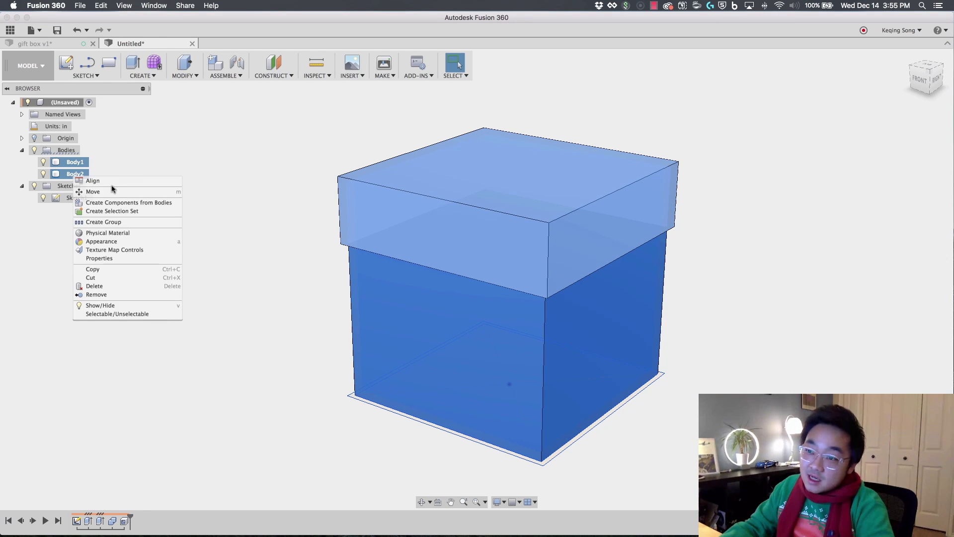
pyautogui.click(140, 203)
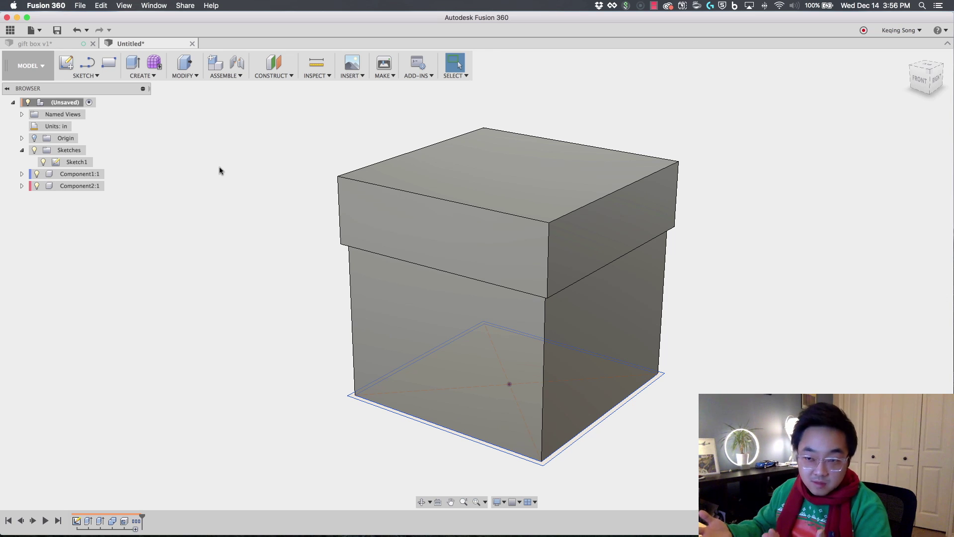
# Rename Component1 as "bottom box" and Component2 as "top lid".
pyautogui.keyDown('shift'); pyautogui.moveTo(220, 171); pyautogui.dragTo(481, 323, button='middle'); pyautogui.keyUp('shift')
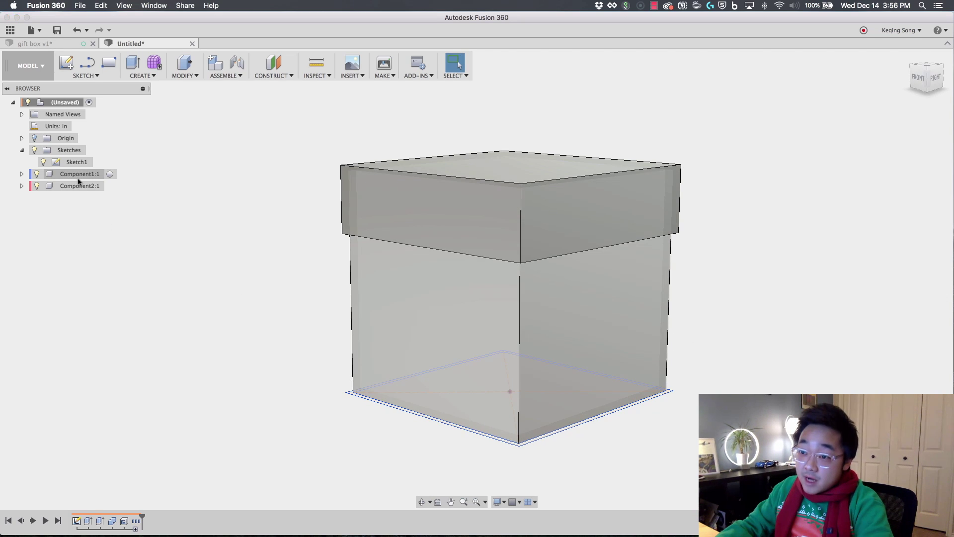
pyautogui.doubleClick(78, 174)
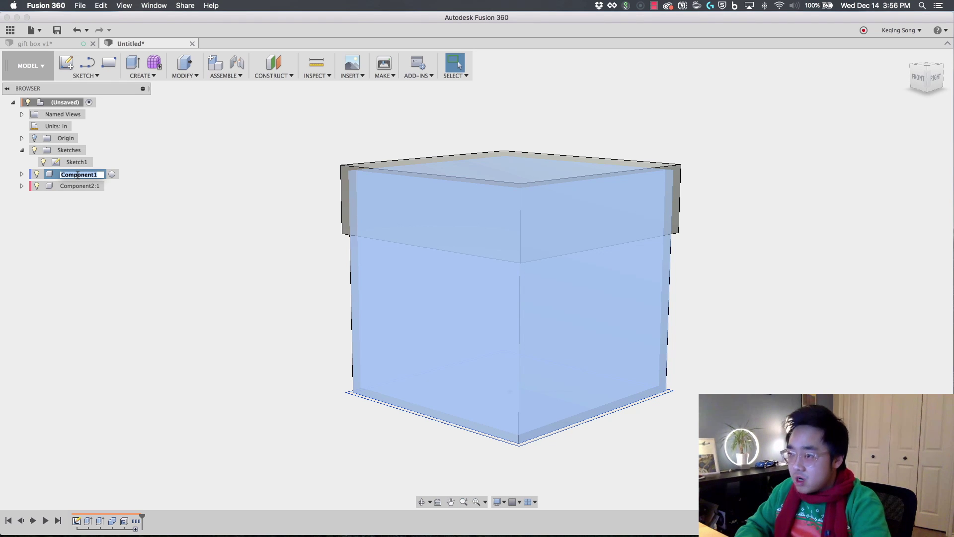
pyautogui.write('bottom')
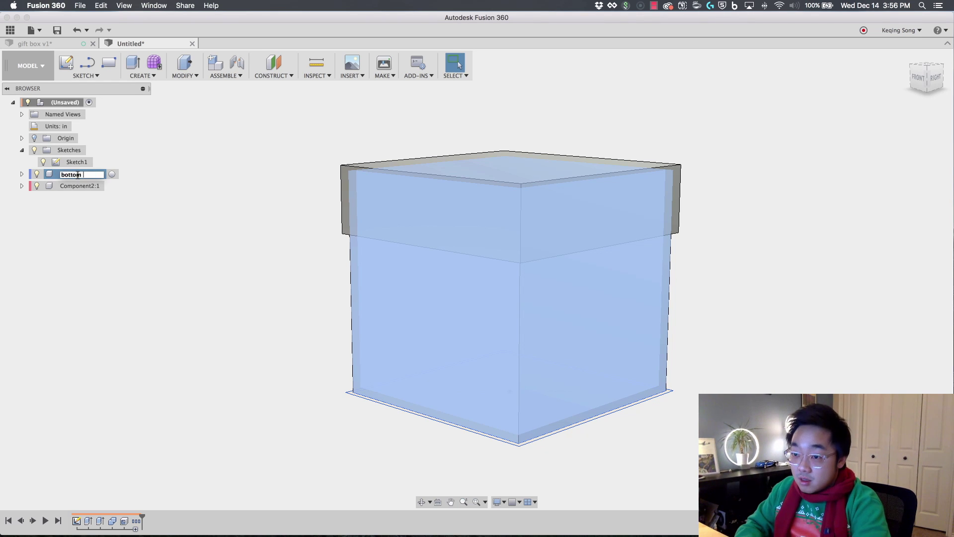
pyautogui.write(' box')
pyautogui.press('Return')
pyautogui.doubleClick(77, 186)
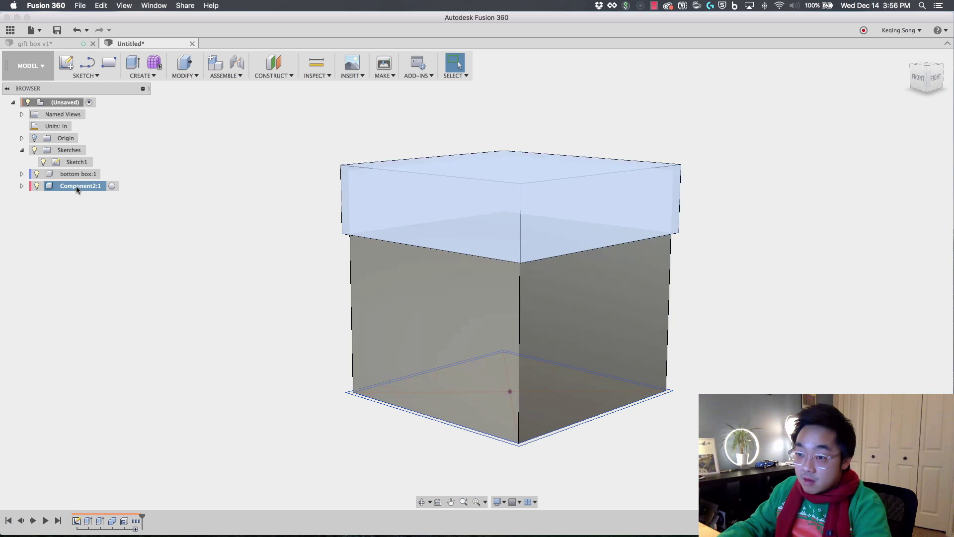
pyautogui.write('top lid')
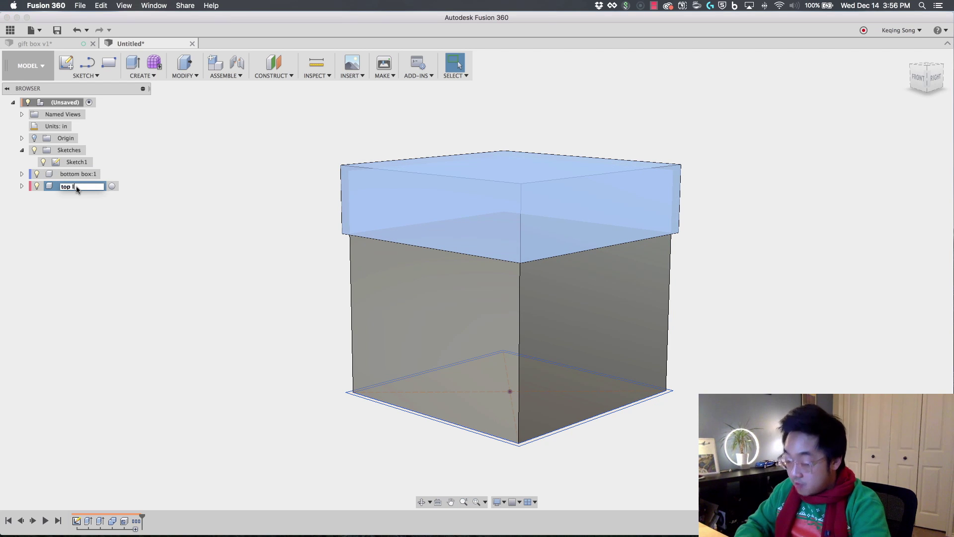
pyautogui.press('Return')
pyautogui.click(260, 268)
# Start a Spline sketch on the vertical origin plane that faces the right side of the box.
pyautogui.keyDown('shift'); pyautogui.moveTo(260, 234); pyautogui.dragTo(263, 244, button='middle'); pyautogui.keyUp('shift')
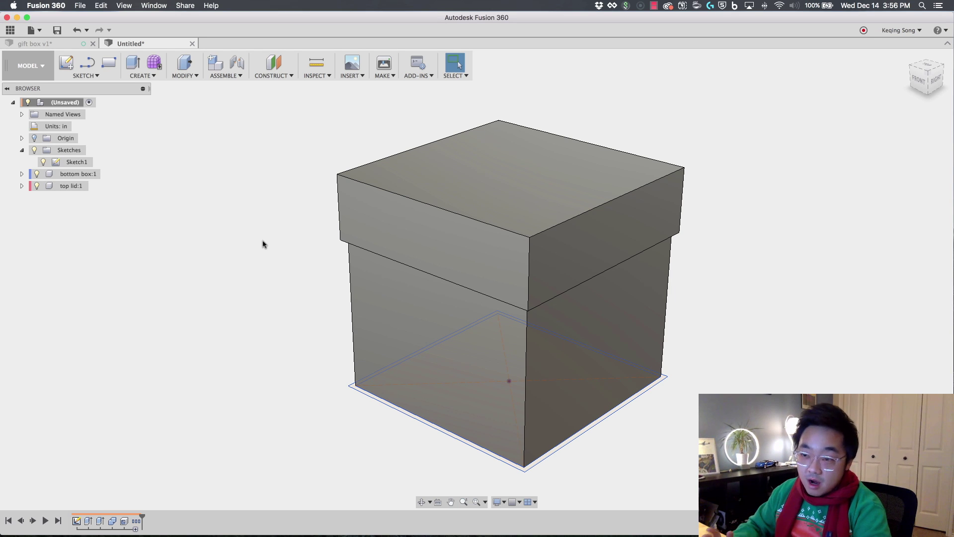
pyautogui.keyDown('shift'); pyautogui.moveTo(260, 236); pyautogui.dragTo(249, 218, button='middle'); pyautogui.keyUp('shift')
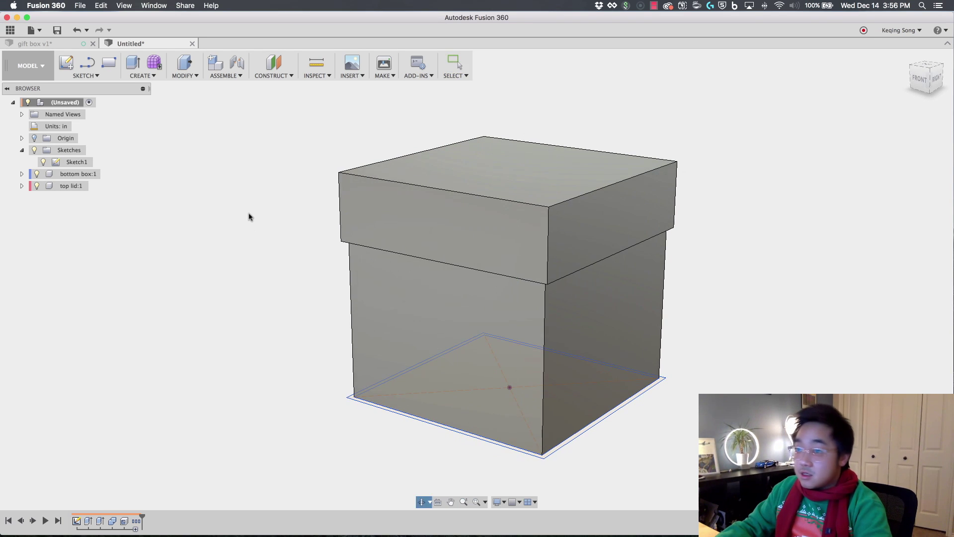
pyautogui.click(97, 76)
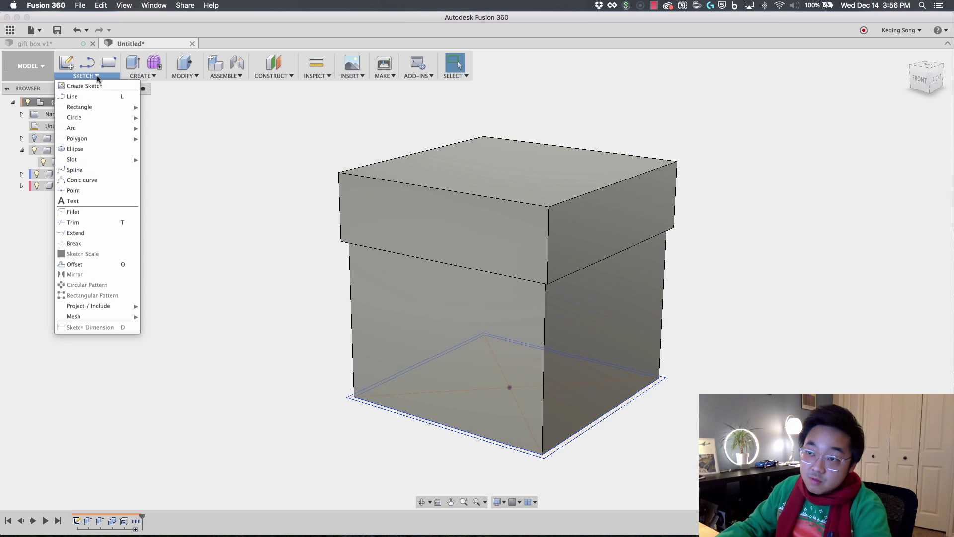
pyautogui.click(94, 170)
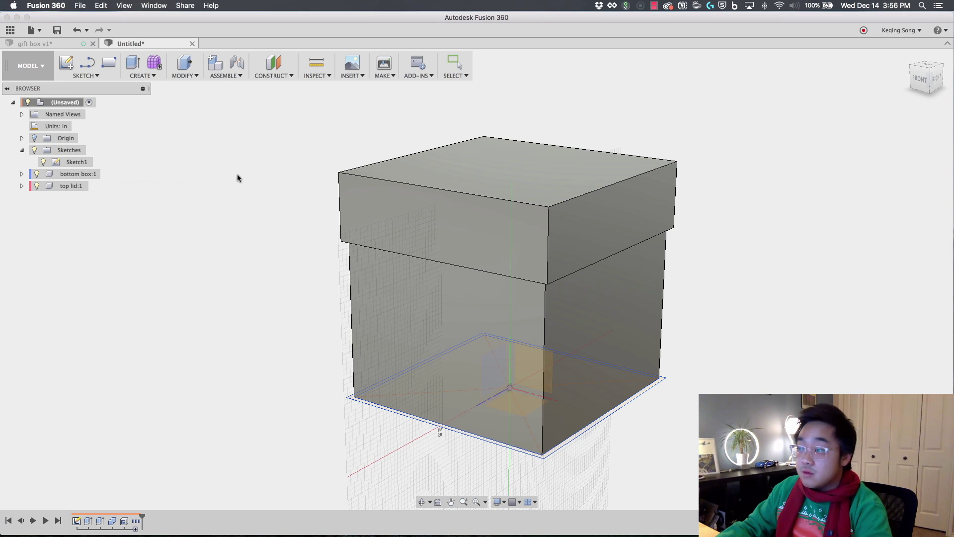
pyautogui.click(514, 416)
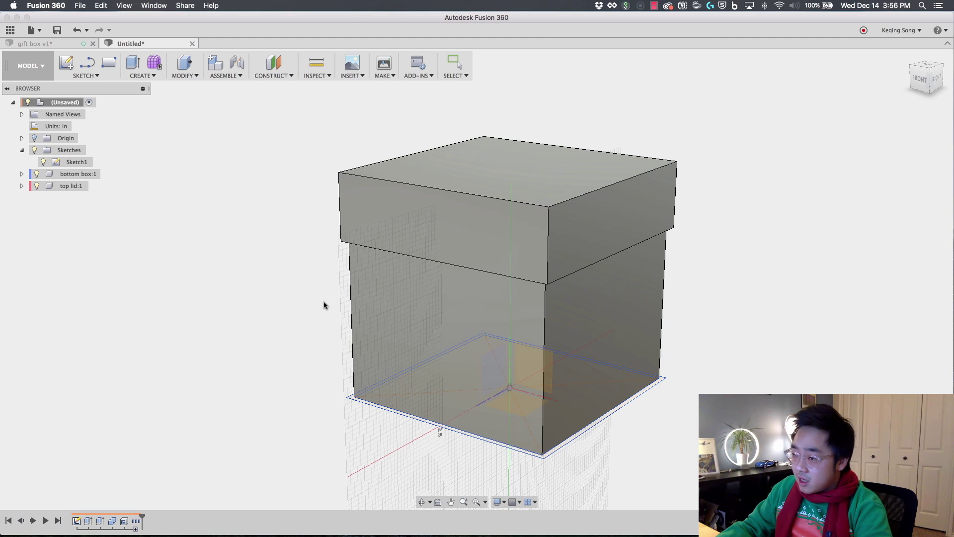
pyautogui.click(361, 327)
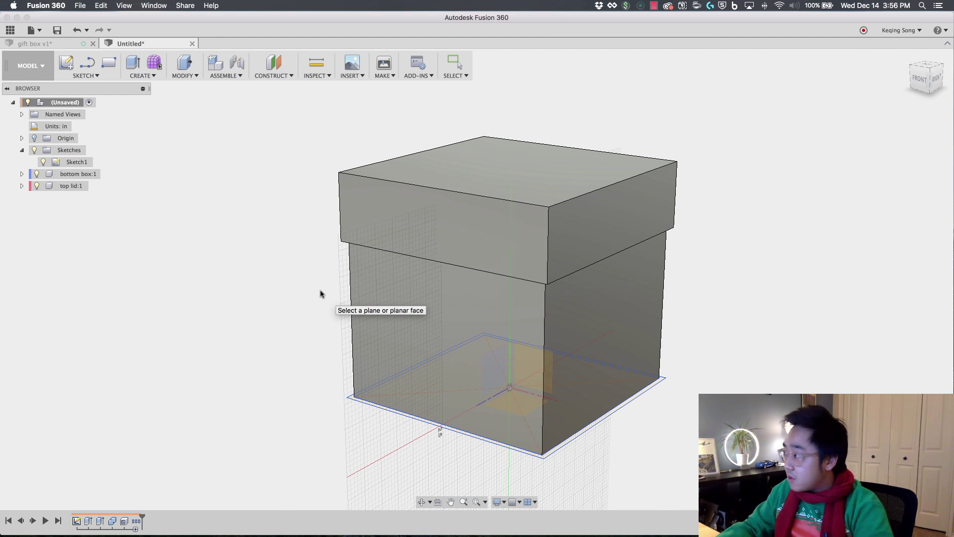
pyautogui.click(321, 294)
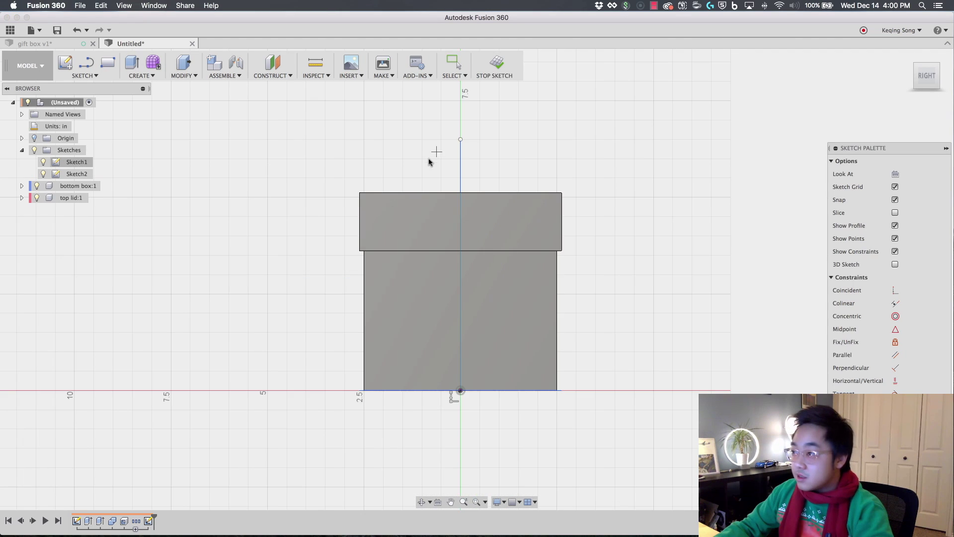
# Draw a five-point spline bow loop from the midpoint of the lid's top edge, arching up and back down onto that edge.
pyautogui.scroll(5, 447, 169)
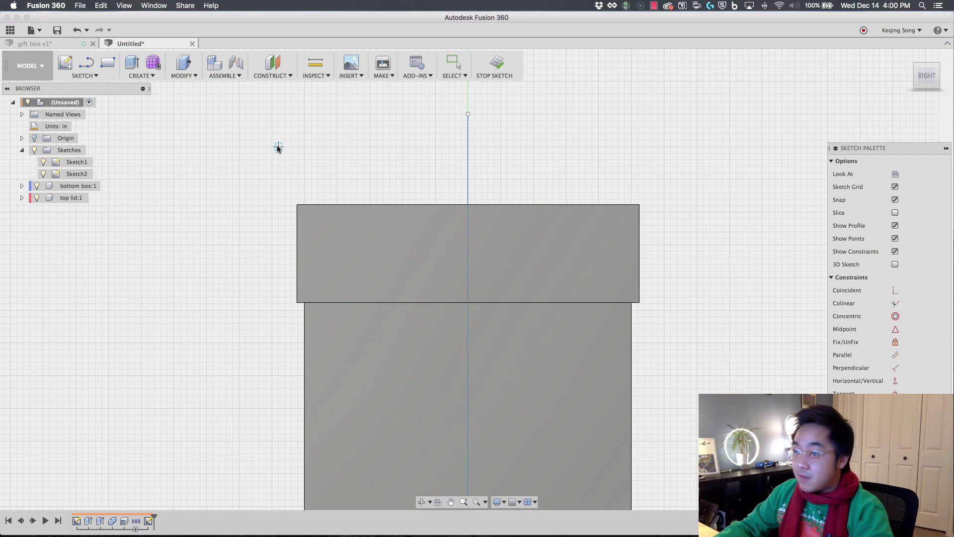
pyautogui.click(468, 204)
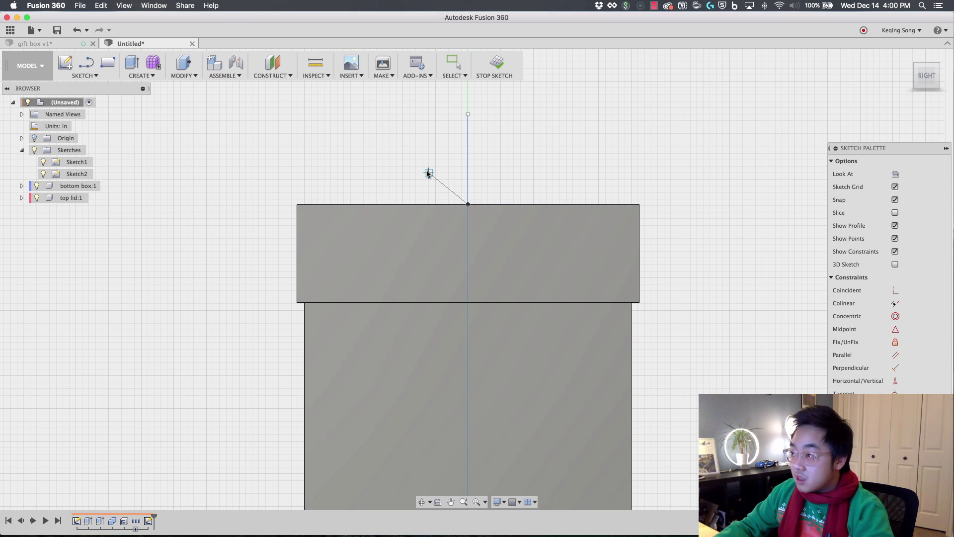
pyautogui.click(429, 179)
pyautogui.click(377, 140)
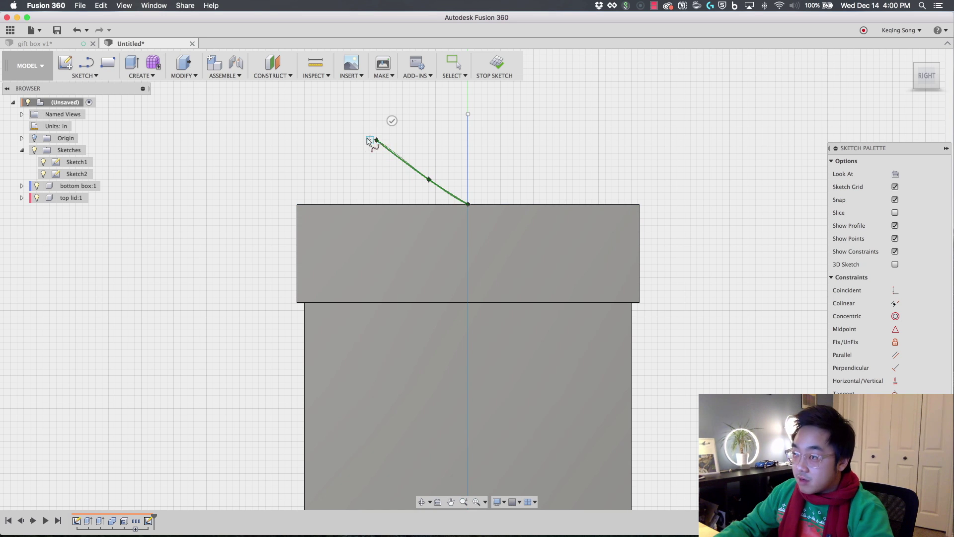
pyautogui.click(337, 154)
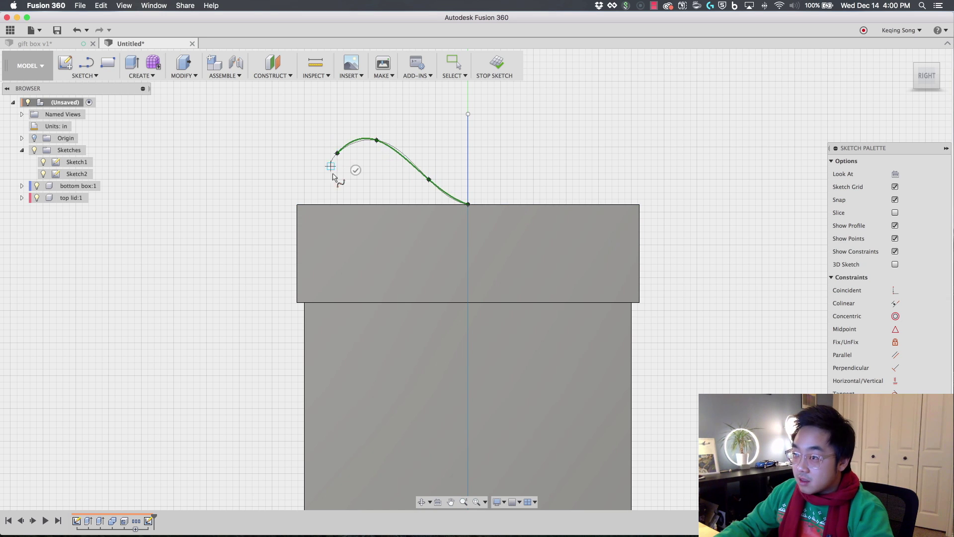
pyautogui.click(345, 203)
pyautogui.click(366, 191)
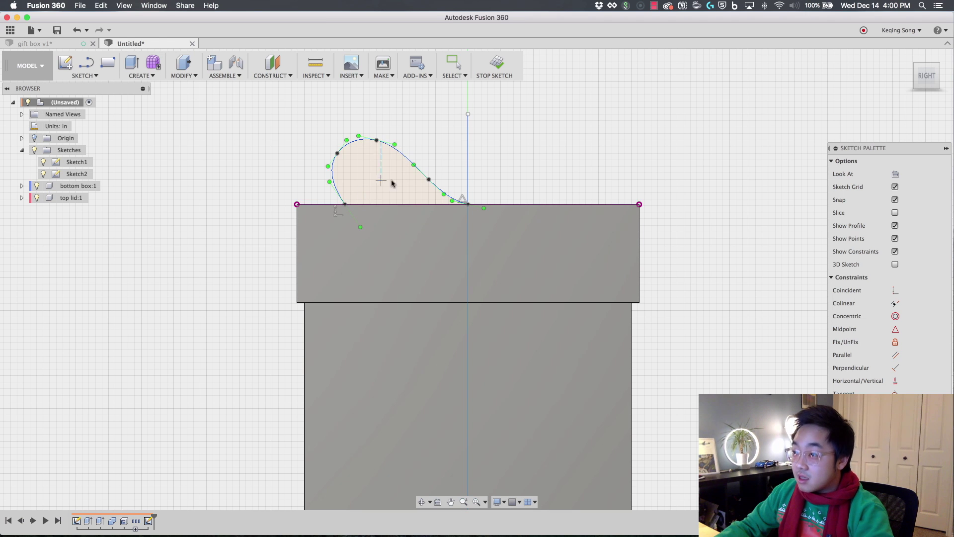
# Close the bow loop with a straight line along the lid's top edge between the spline's two ends.
pyautogui.click(88, 62)
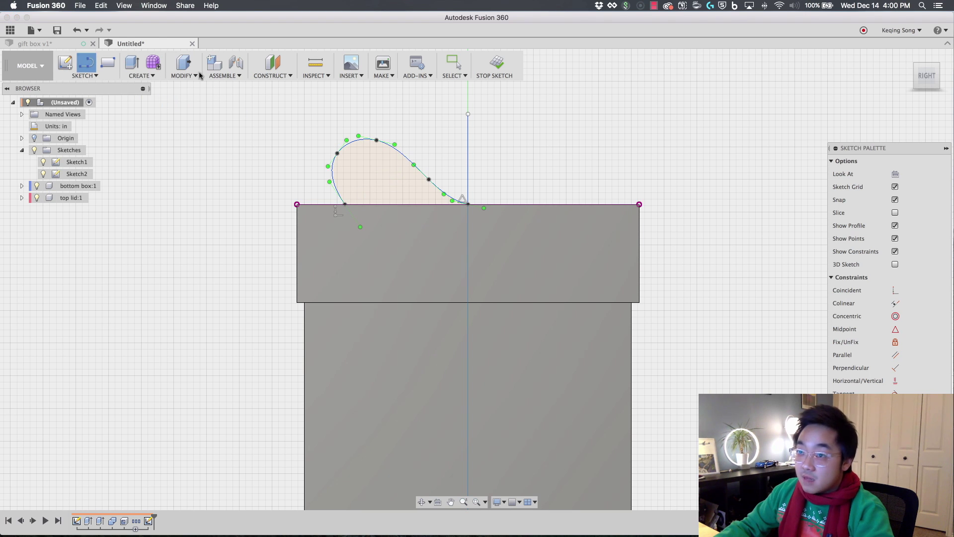
pyautogui.click(346, 204)
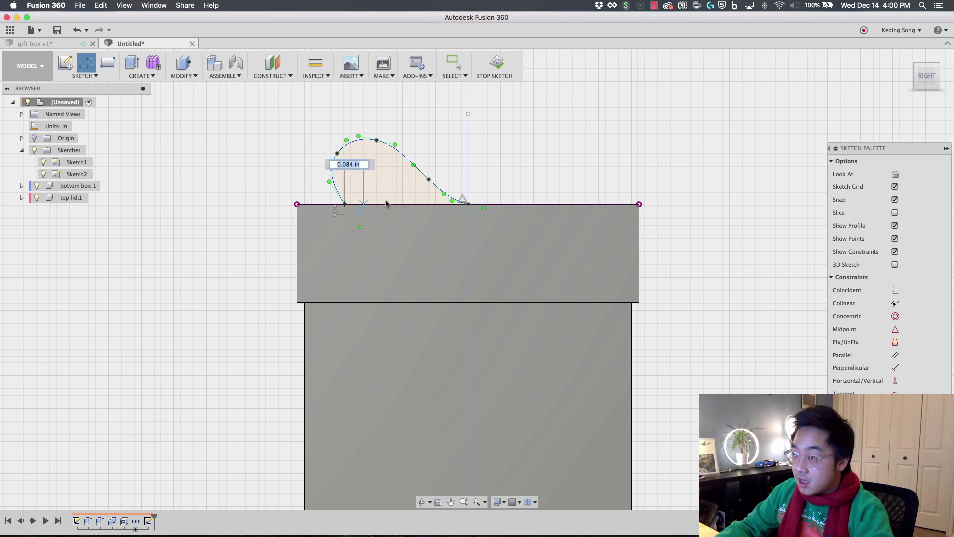
pyautogui.doubleClick(468, 204)
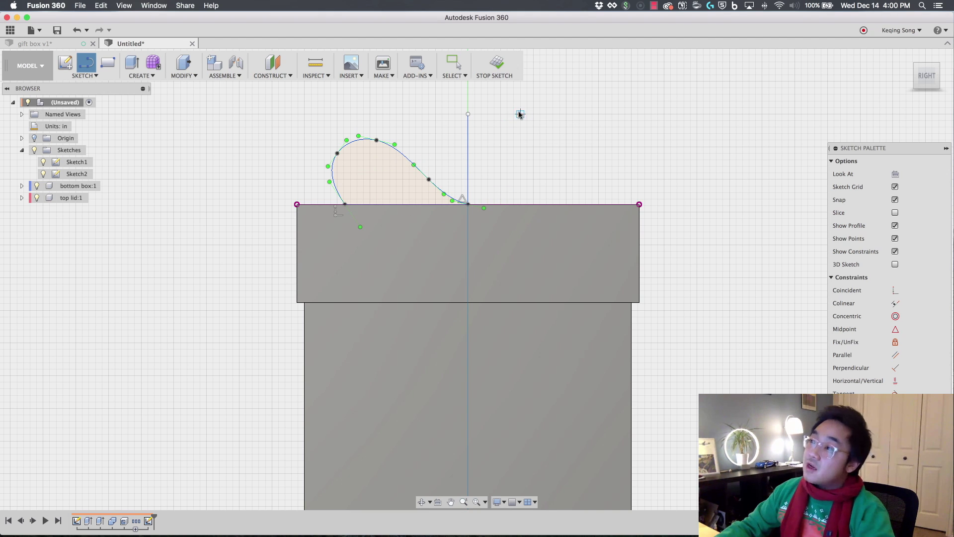
# Finish the bow loop sketch and switch to the Patch workspace.
pyautogui.click(498, 65)
pyautogui.moveTo(580, 106)
pyautogui.keyDown('shift'); pyautogui.mouseDown(button='middle')
pyautogui.moveTo(559, 113)
pyautogui.moveTo(588, 122)
pyautogui.moveTo(581, 116)
pyautogui.mouseUp(button='middle'); pyautogui.keyUp('shift')
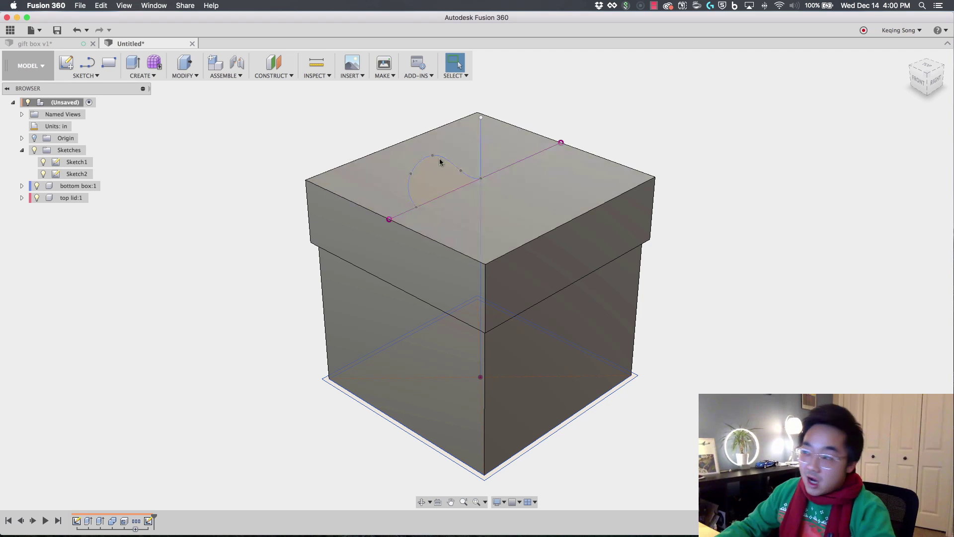
pyautogui.click(30, 66)
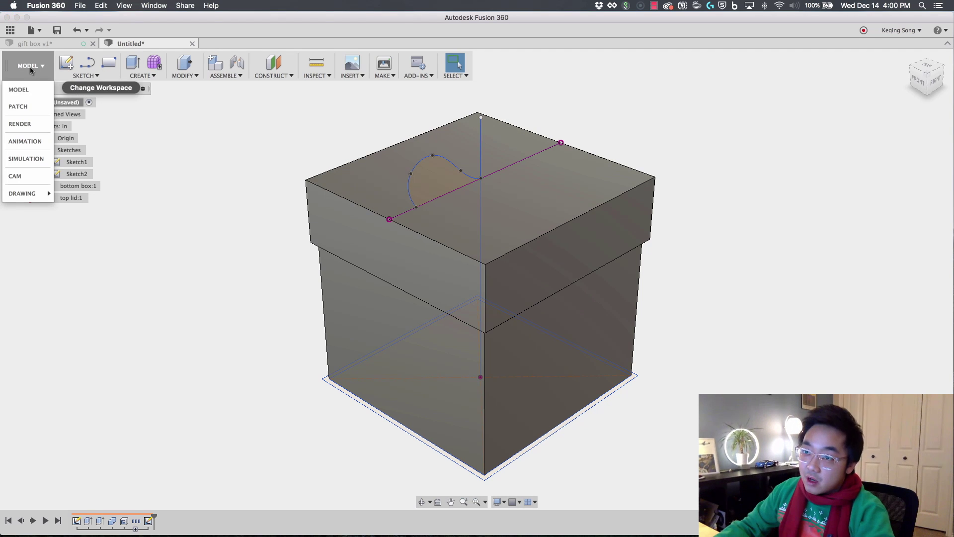
pyautogui.click(28, 102)
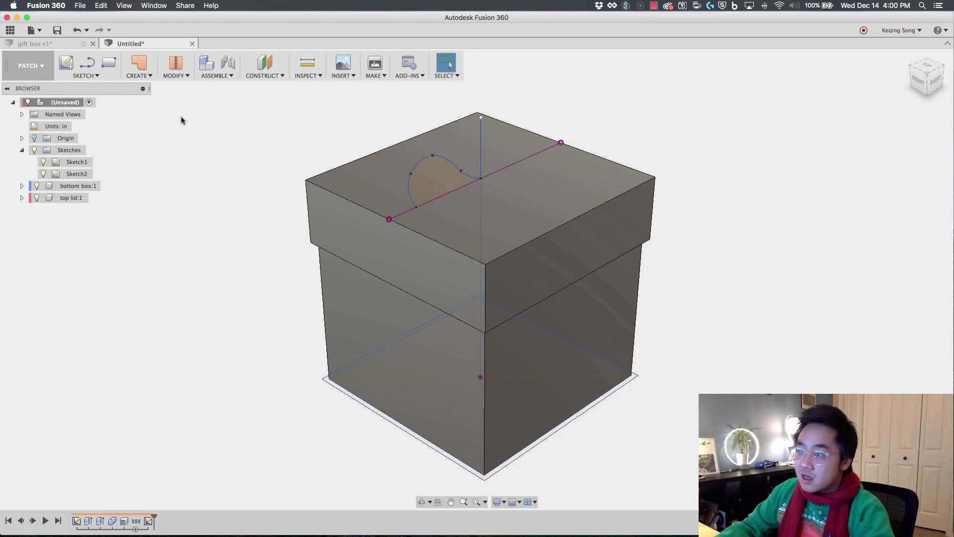
# Extrude the closed bow loop profile as a surface, symmetric in direction with a distance of 0.5 in, as a new body.
pyautogui.click(141, 76)
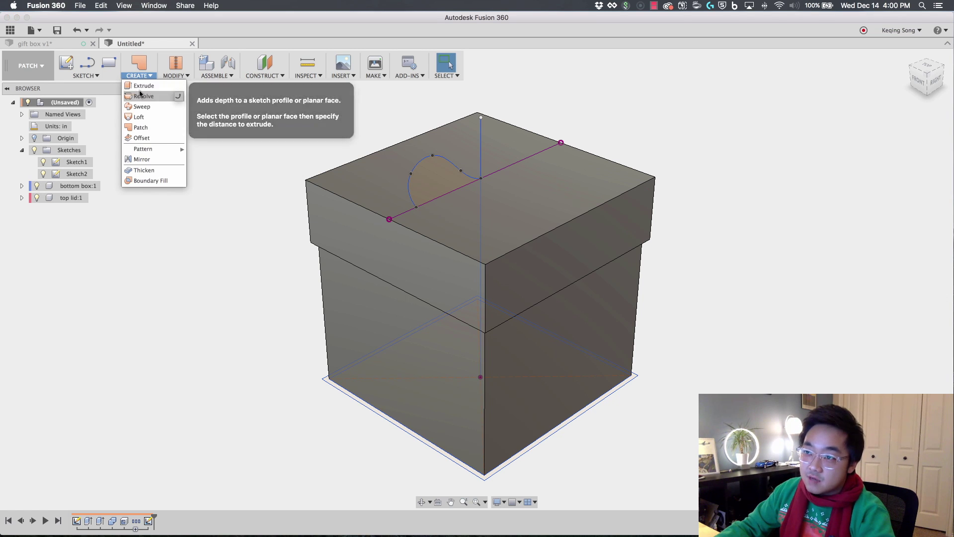
pyautogui.click(141, 86)
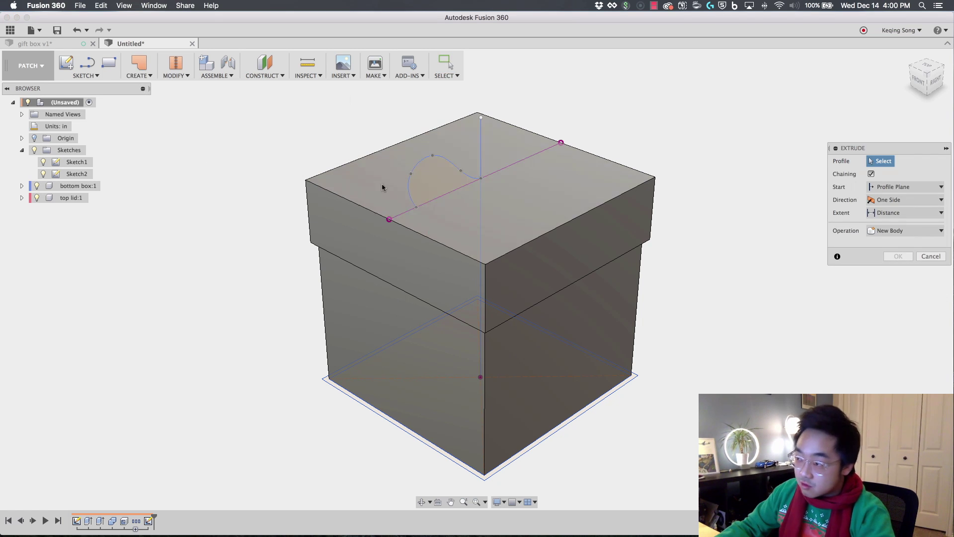
pyautogui.click(422, 164)
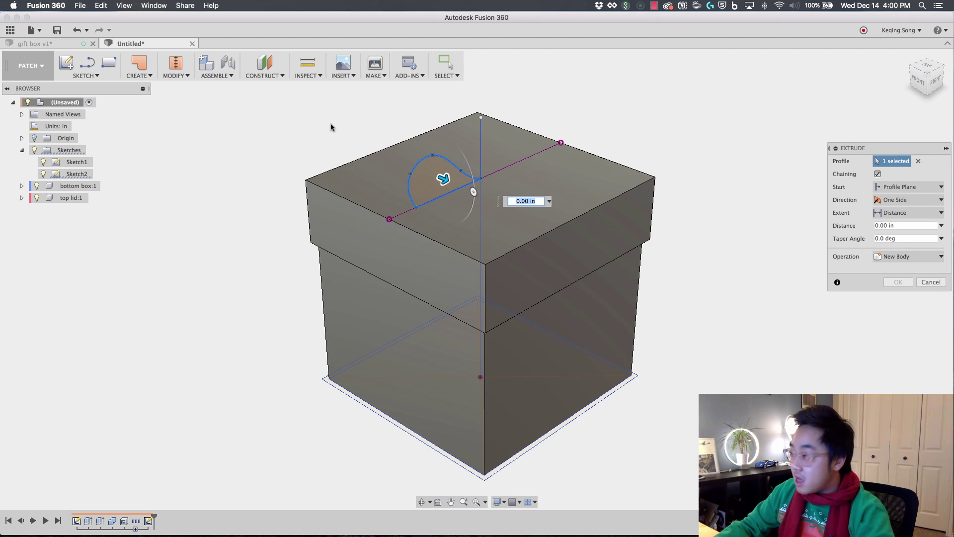
pyautogui.click(911, 201)
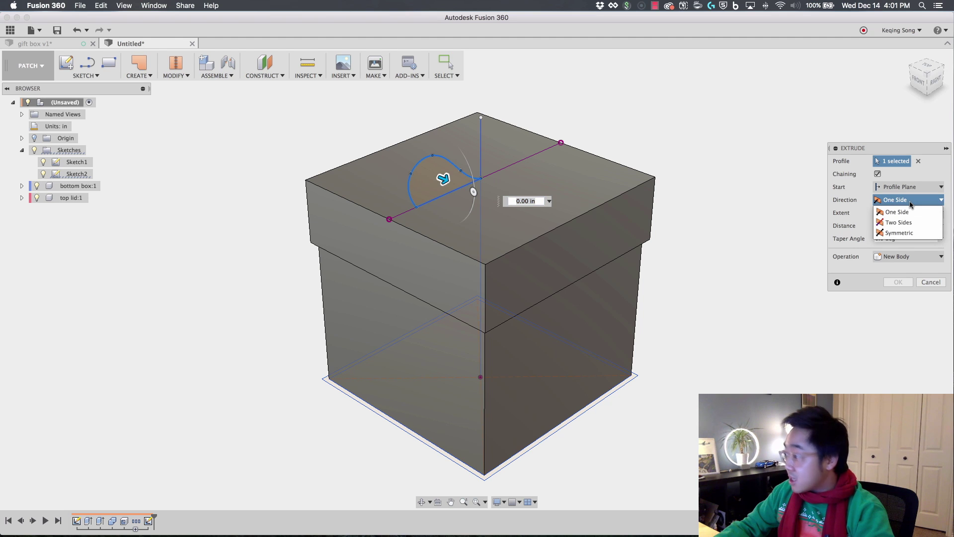
pyautogui.click(918, 234)
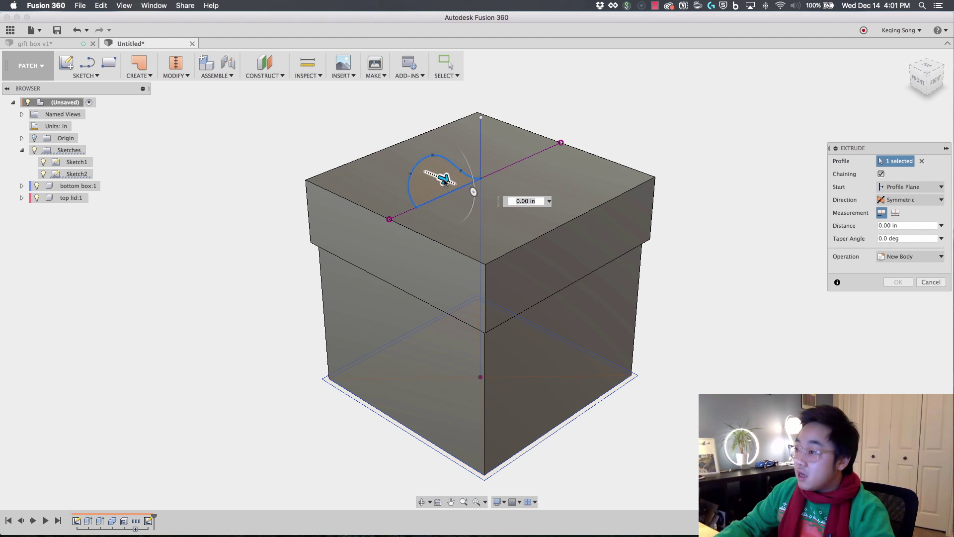
pyautogui.moveTo(445, 180)
pyautogui.mouseDown()
pyautogui.moveTo(428, 186)
pyautogui.moveTo(454, 182)
pyautogui.mouseUp()
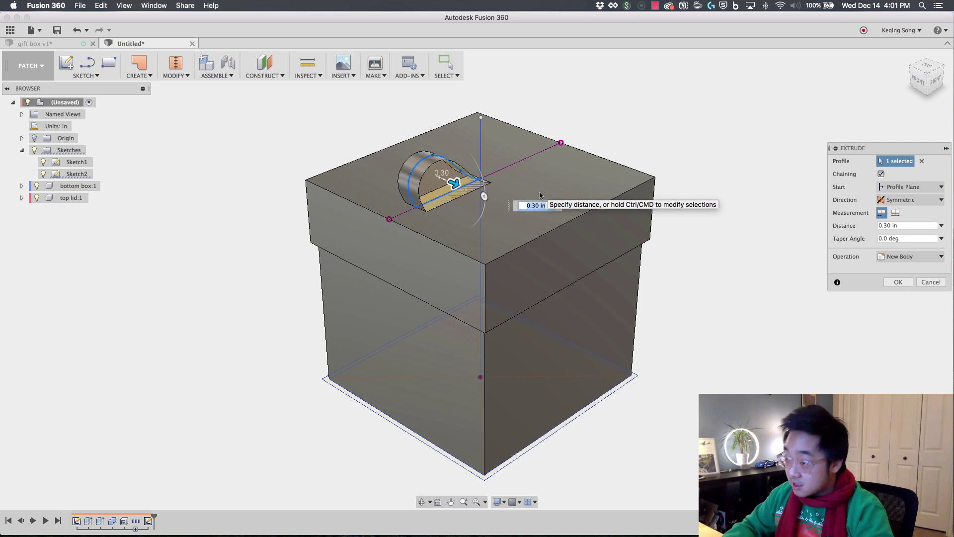
pyautogui.write('0.5')
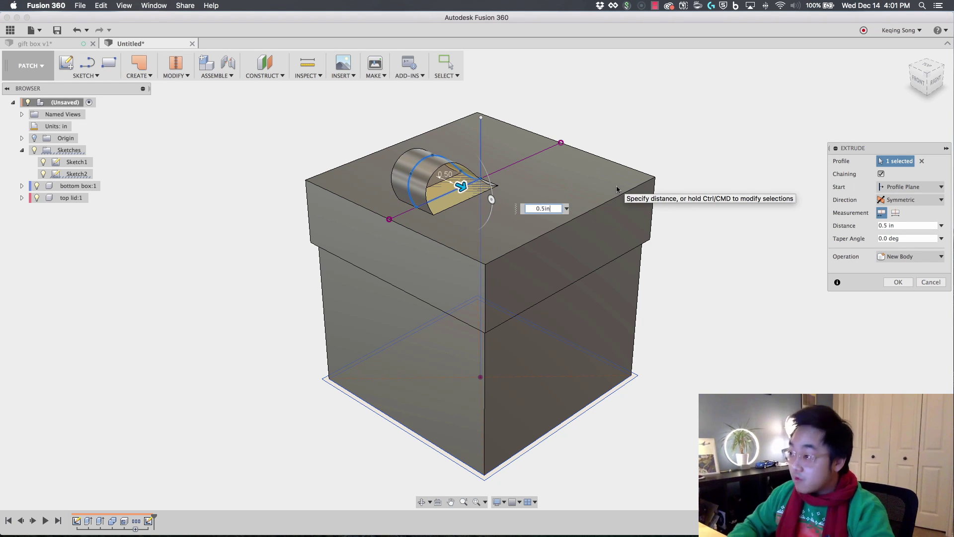
pyautogui.write('in')
pyautogui.click(894, 283)
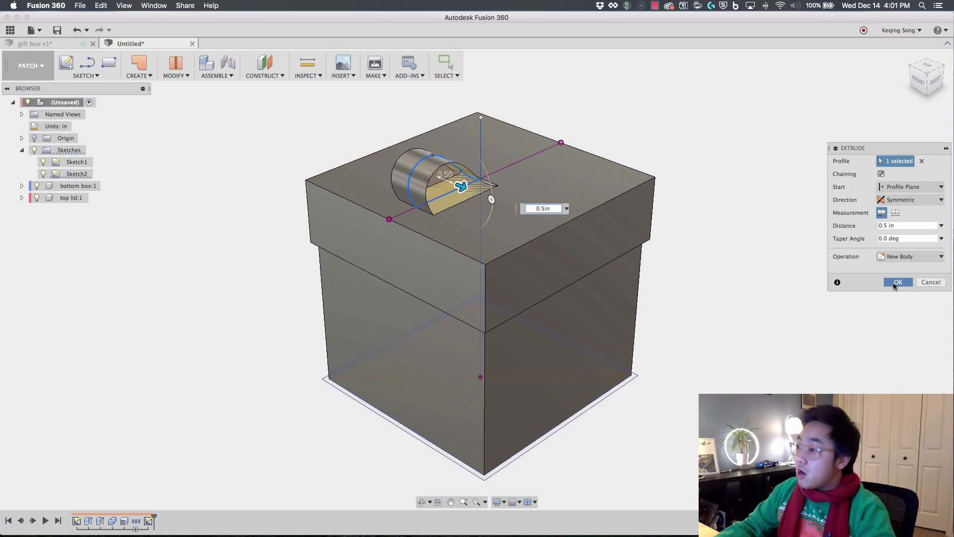
# Switch back to the Model workspace.
pyautogui.moveTo(801, 260)
pyautogui.keyDown('shift'); pyautogui.mouseDown(button='middle')
pyautogui.moveTo(760, 267)
pyautogui.moveTo(764, 236)
pyautogui.moveTo(812, 232)
pyautogui.moveTo(851, 243)
pyautogui.moveTo(789, 252)
pyautogui.mouseUp(button='middle'); pyautogui.keyUp('shift')
pyautogui.click(28, 66)
pyautogui.click(29, 90)
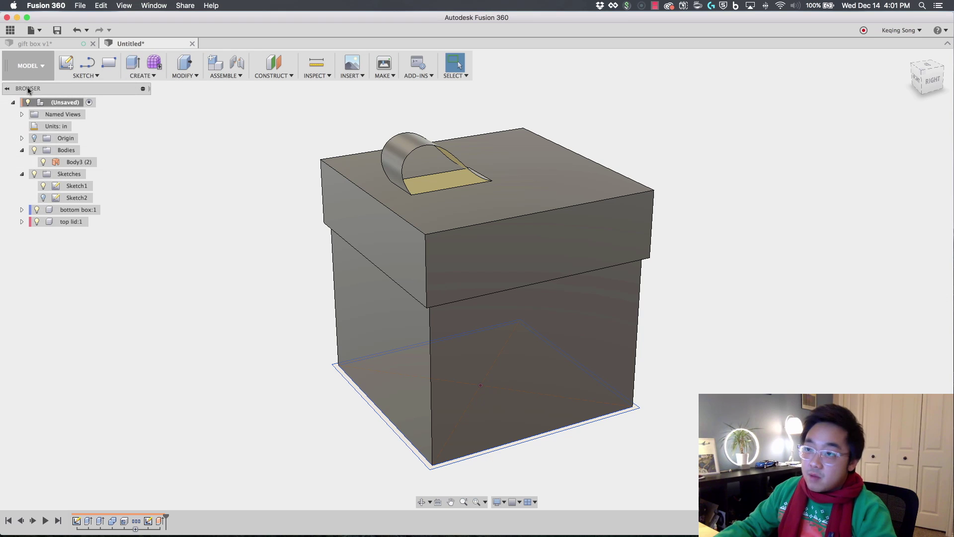
# Thicken the bow loop's curved and flat faces by -0.01 in on one side as a new body.
pyautogui.click(149, 75)
pyautogui.moveTo(184, 76)
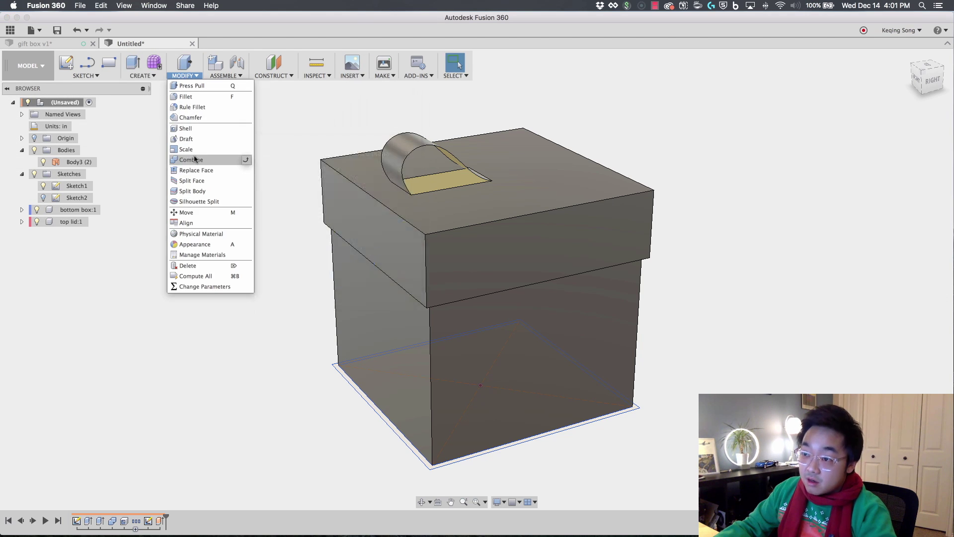
pyautogui.moveTo(143, 79)
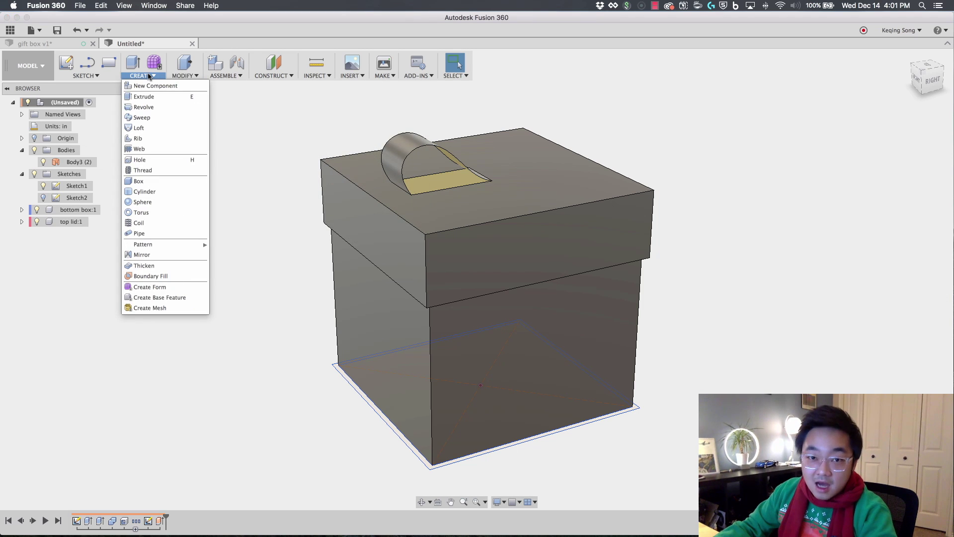
pyautogui.click(144, 266)
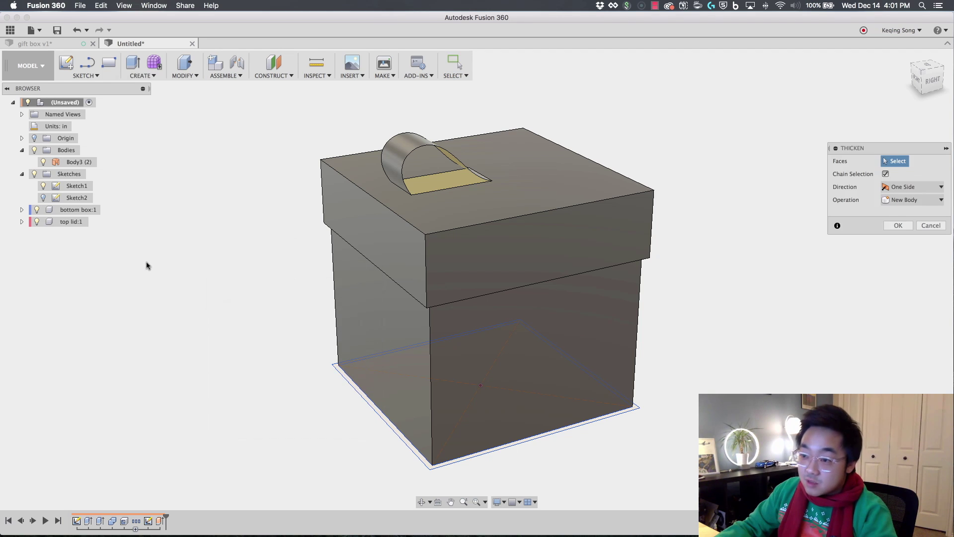
pyautogui.click(400, 144)
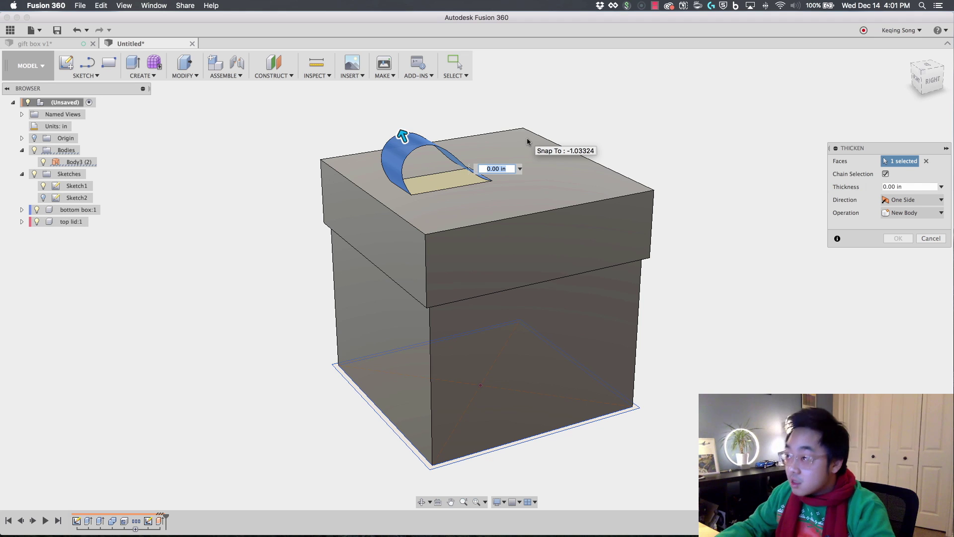
pyautogui.moveTo(403, 136); pyautogui.dragTo(407, 142)
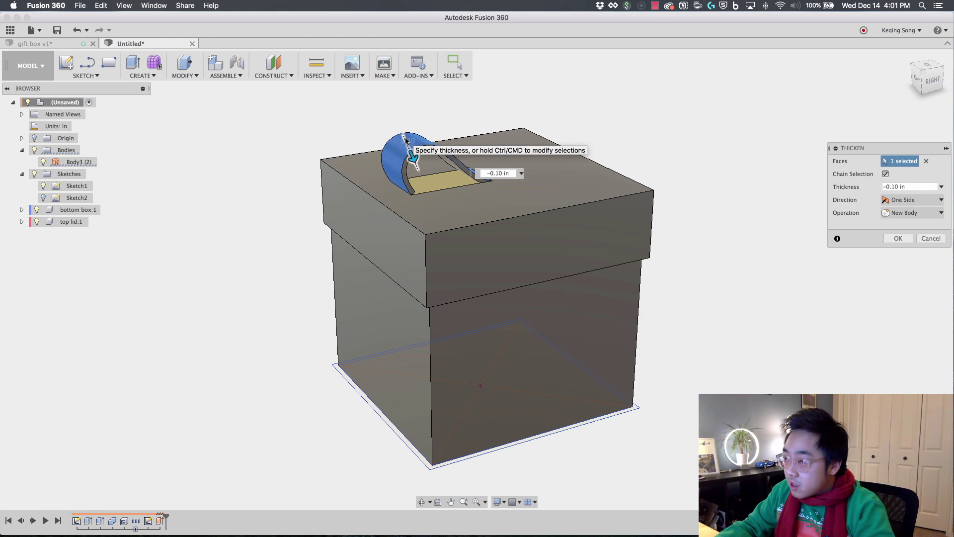
pyautogui.click(434, 185)
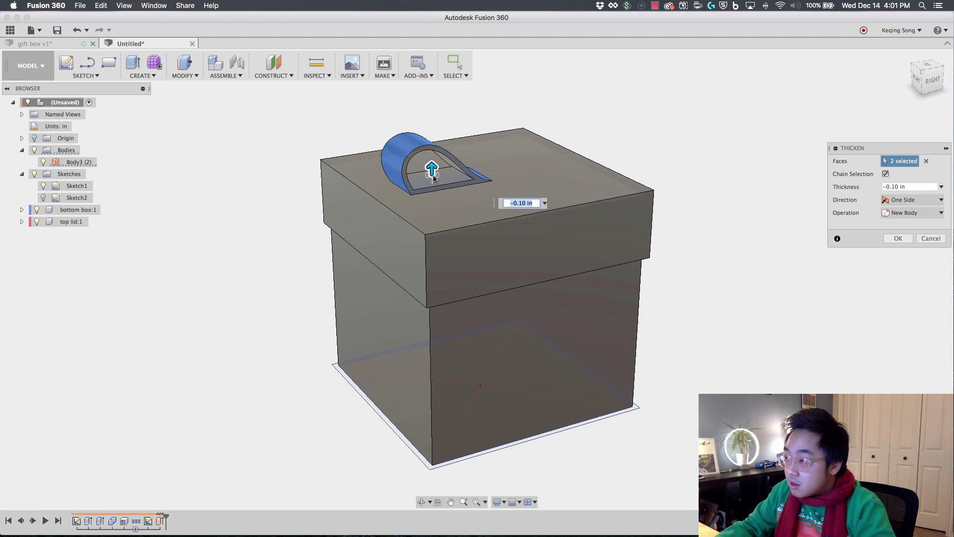
pyautogui.write('0.')
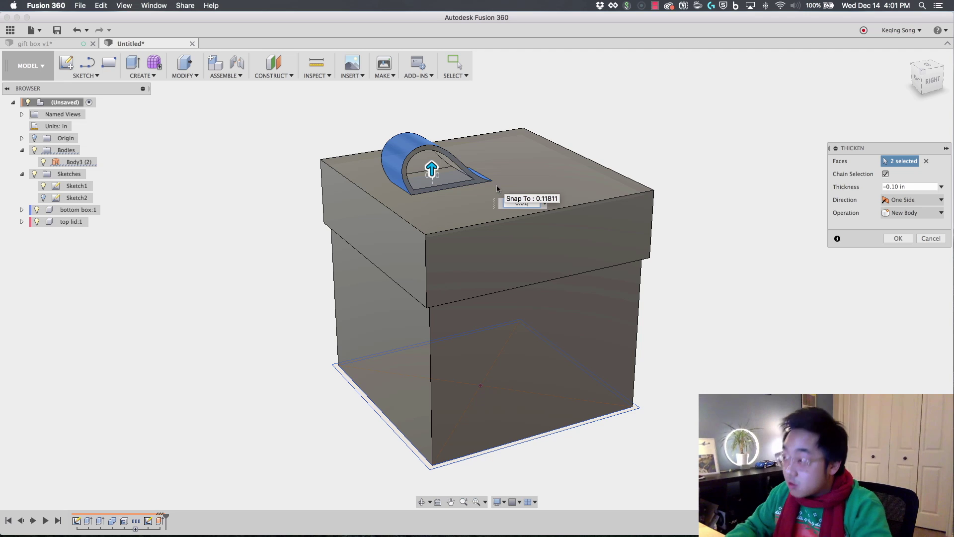
pyautogui.write('01')
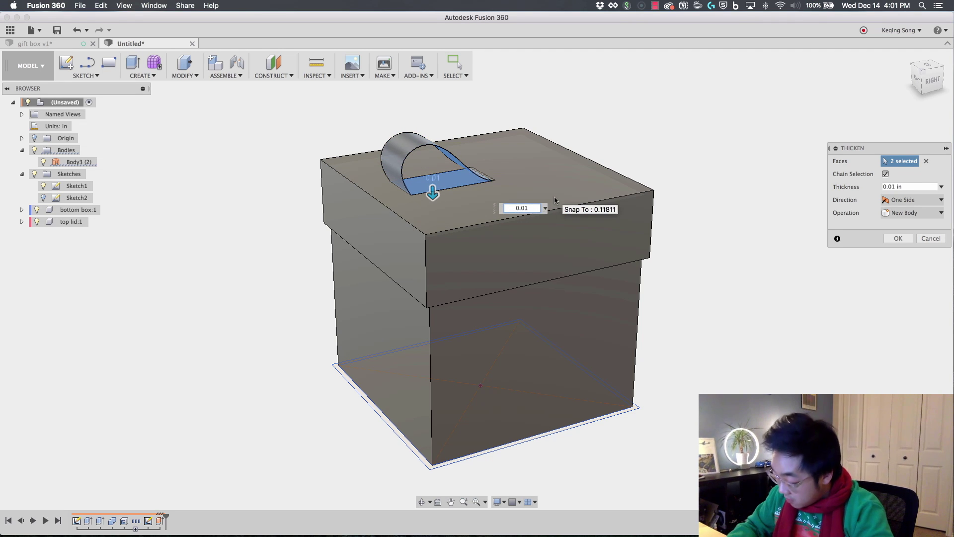
pyautogui.press('Home')
pyautogui.write('-')
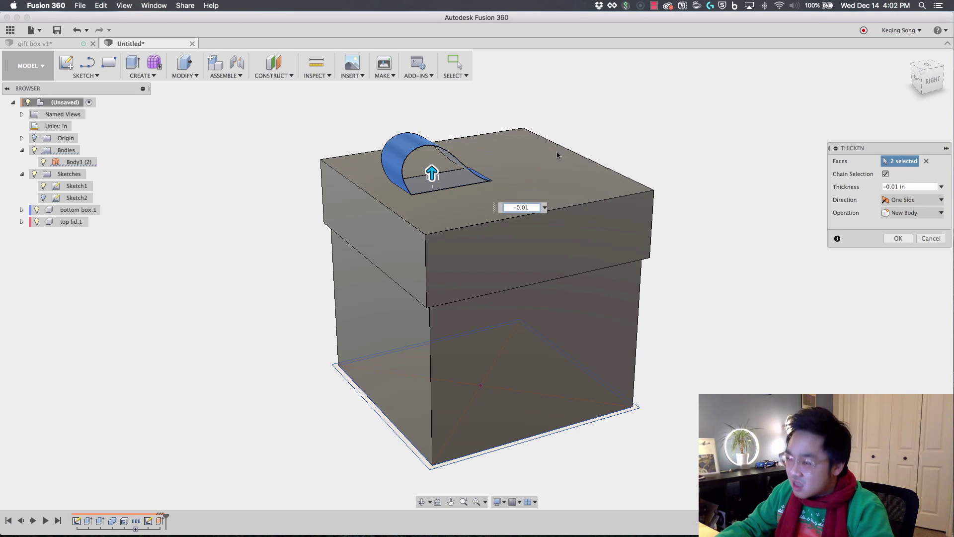
pyautogui.click(898, 238)
pyautogui.moveTo(761, 168)
pyautogui.keyDown('shift'); pyautogui.mouseDown(button='middle')
pyautogui.moveTo(695, 172)
pyautogui.moveTo(718, 179)
pyautogui.moveTo(737, 159)
pyautogui.moveTo(758, 175)
pyautogui.mouseUp(button='middle'); pyautogui.keyUp('shift')
pyautogui.click(75, 174)
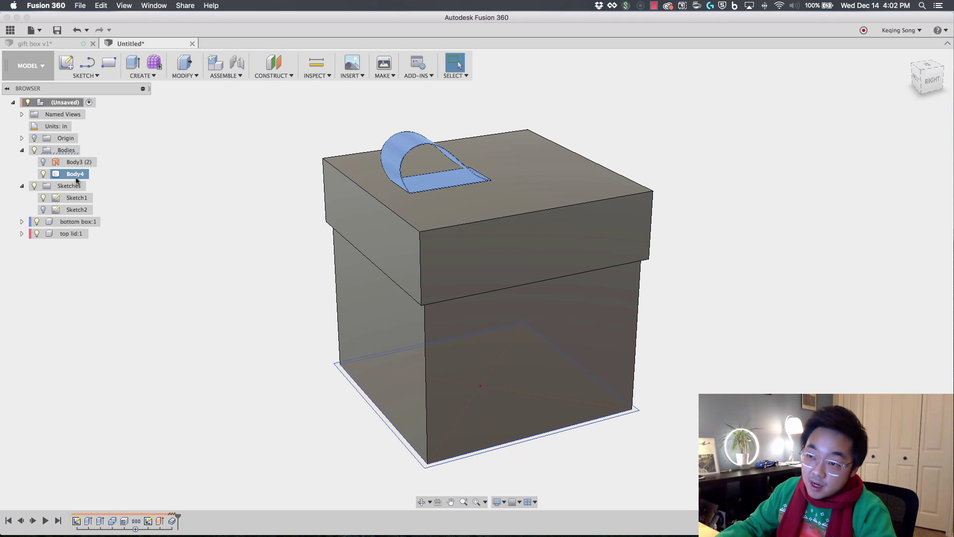
pyautogui.click(212, 210)
# Create a full circular pattern of the thickened bow loop body around the vertical origin axis with a quantity of 4.
pyautogui.keyDown('shift'); pyautogui.moveTo(218, 190); pyautogui.dragTo(222, 192, button='middle'); pyautogui.keyUp('shift')
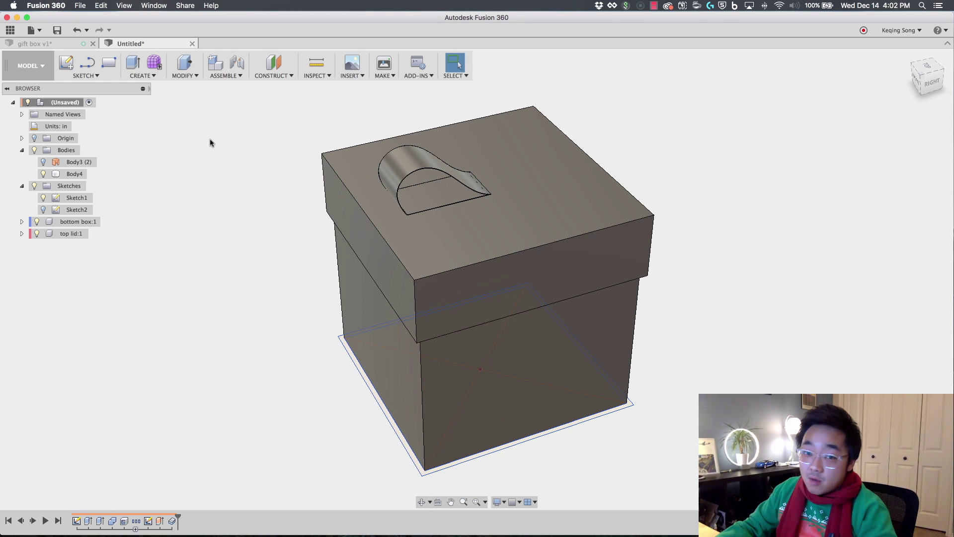
pyautogui.click(140, 76)
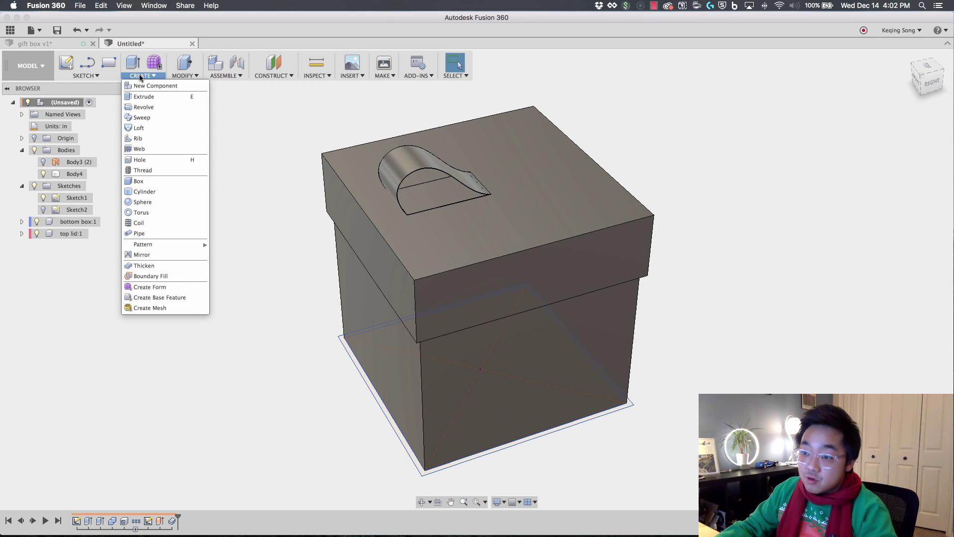
pyautogui.moveTo(171, 244)
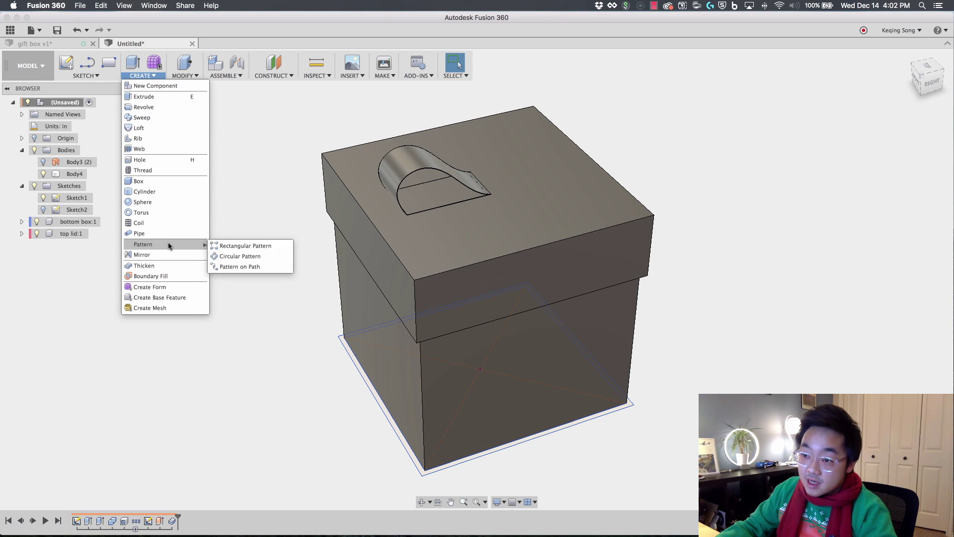
pyautogui.click(240, 257)
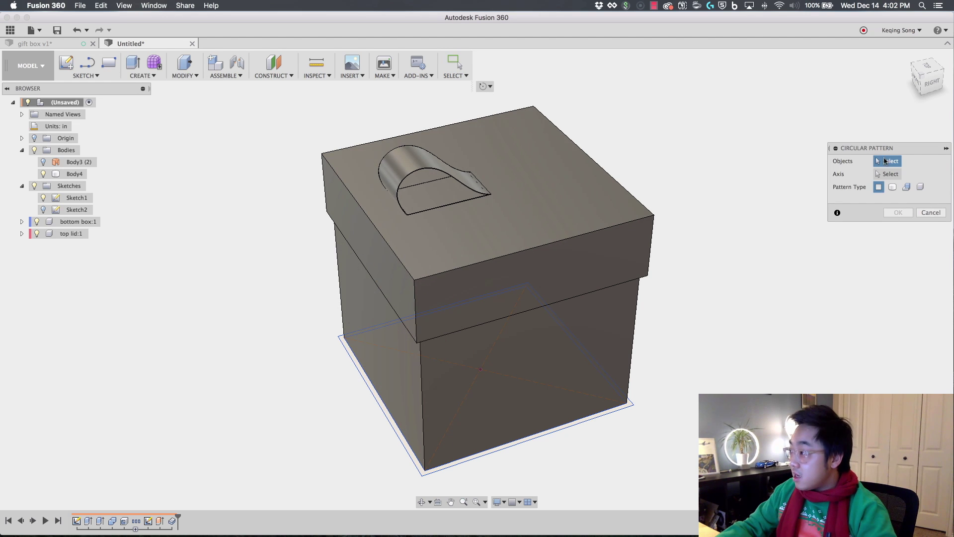
pyautogui.click(893, 187)
pyautogui.click(422, 162)
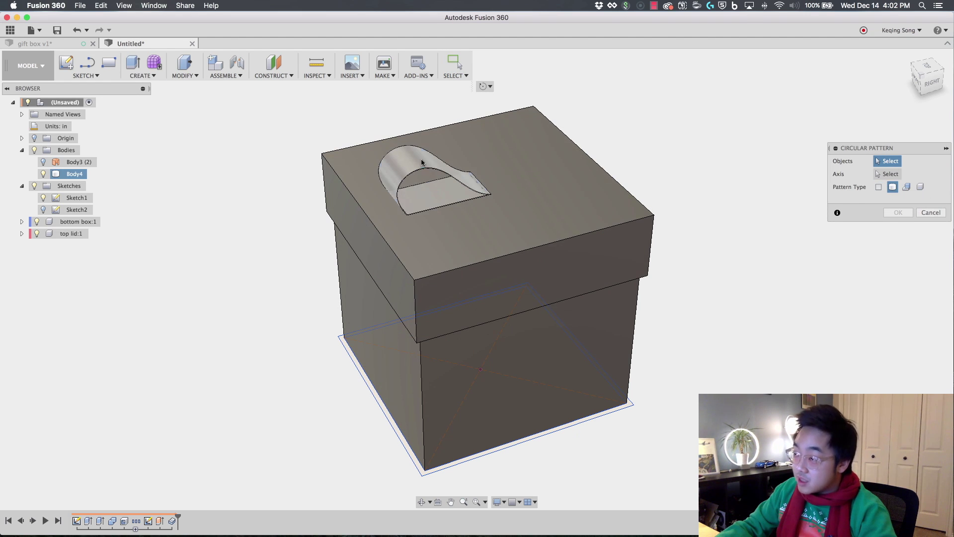
pyautogui.click(421, 162)
pyautogui.click(888, 174)
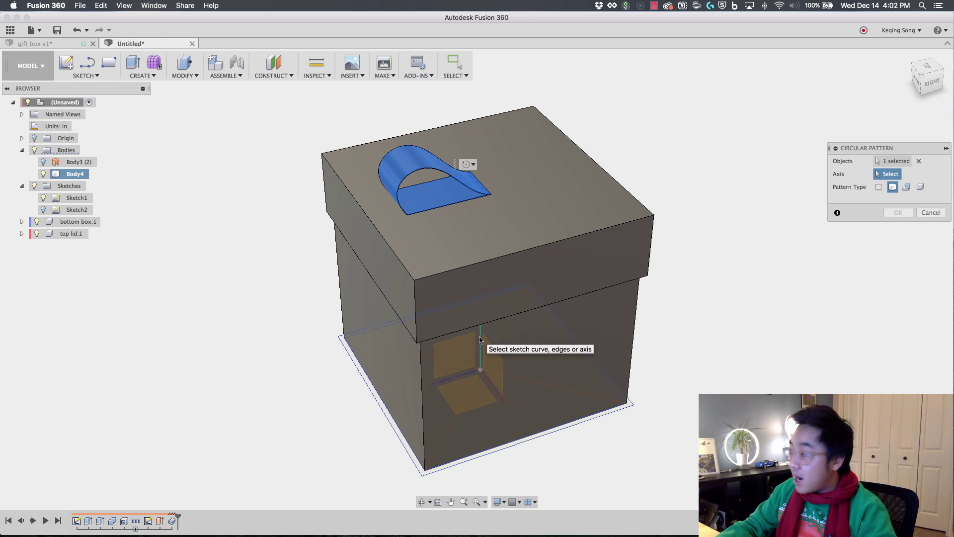
pyautogui.click(480, 340)
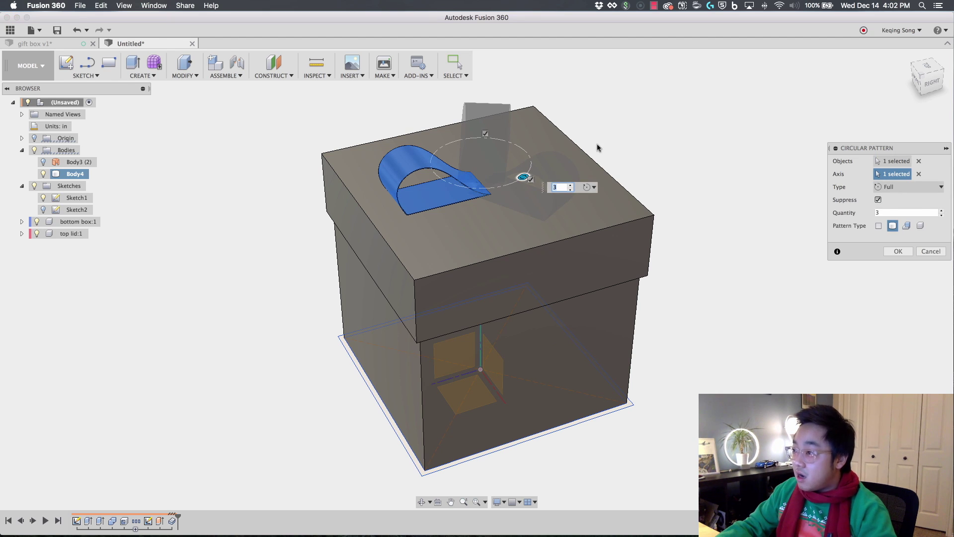
pyautogui.click(889, 213)
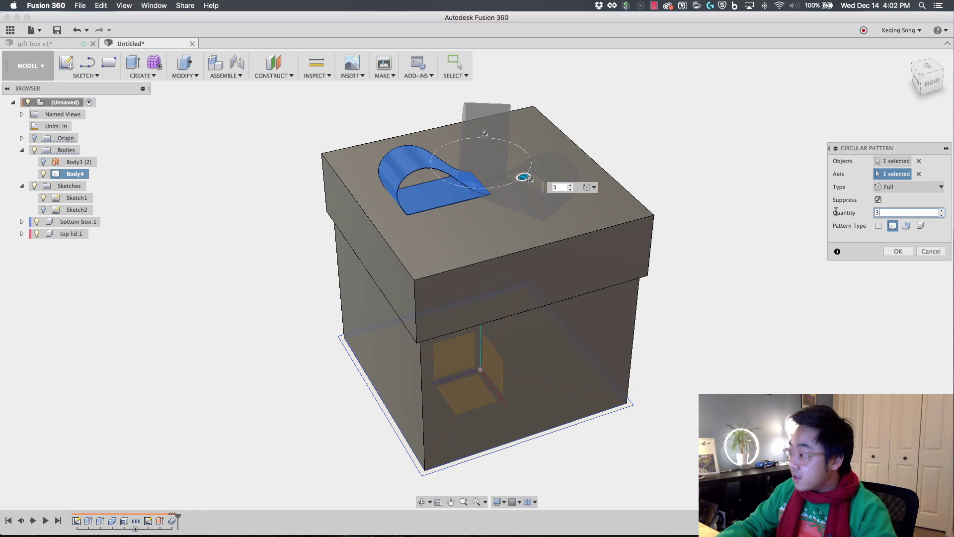
pyautogui.write('4')
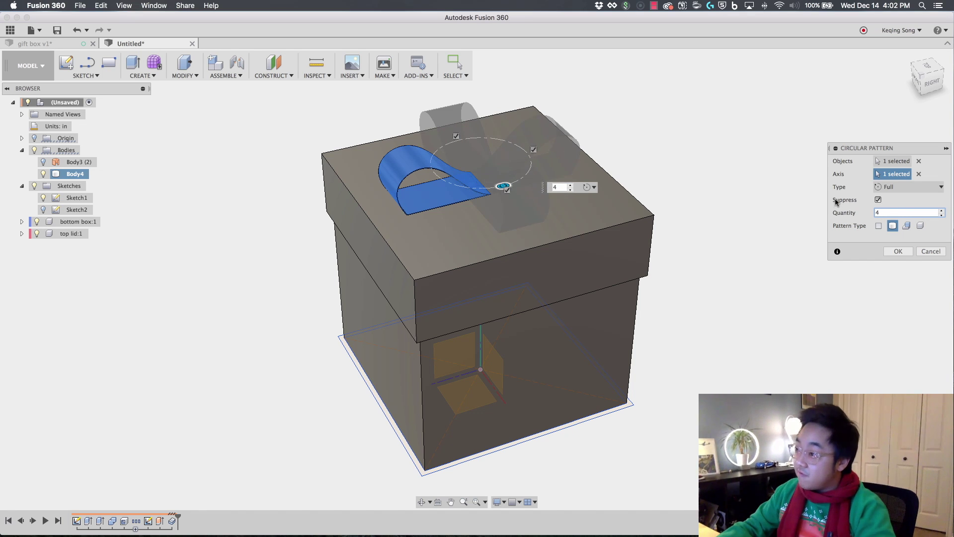
pyautogui.click(898, 251)
pyautogui.moveTo(787, 234)
pyautogui.keyDown('shift'); pyautogui.mouseDown(button='middle')
pyautogui.moveTo(773, 223)
pyautogui.moveTo(735, 243)
pyautogui.moveTo(702, 215)
pyautogui.moveTo(770, 231)
pyautogui.moveTo(822, 207)
pyautogui.moveTo(727, 241)
pyautogui.moveTo(748, 258)
pyautogui.moveTo(785, 222)
pyautogui.moveTo(792, 241)
pyautogui.mouseUp(button='middle'); pyautogui.keyUp('shift')
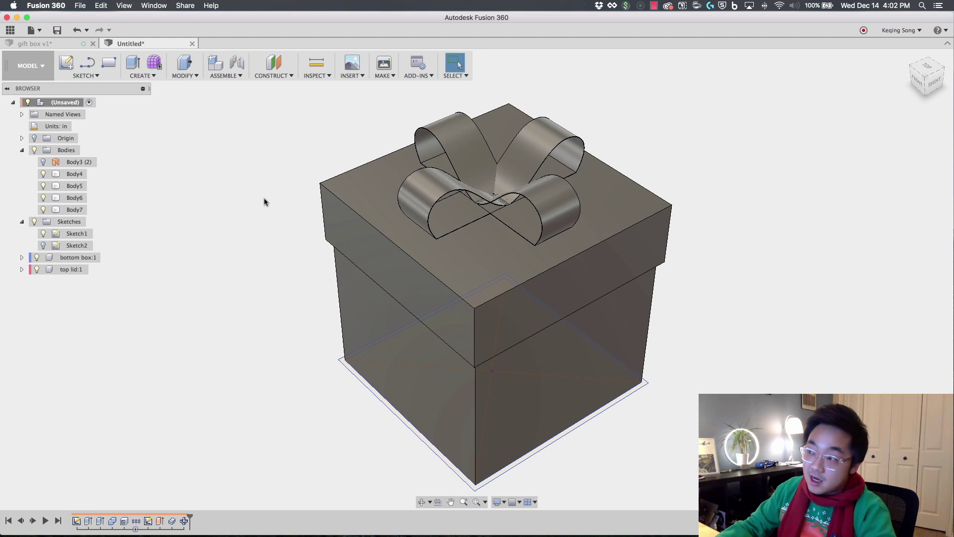
# Combine the four bow loop bodies into a single body with the Join operation, without keeping the tools.
pyautogui.keyDown('shift'); pyautogui.moveTo(214, 196); pyautogui.dragTo(233, 188, button='middle'); pyautogui.keyUp('shift')
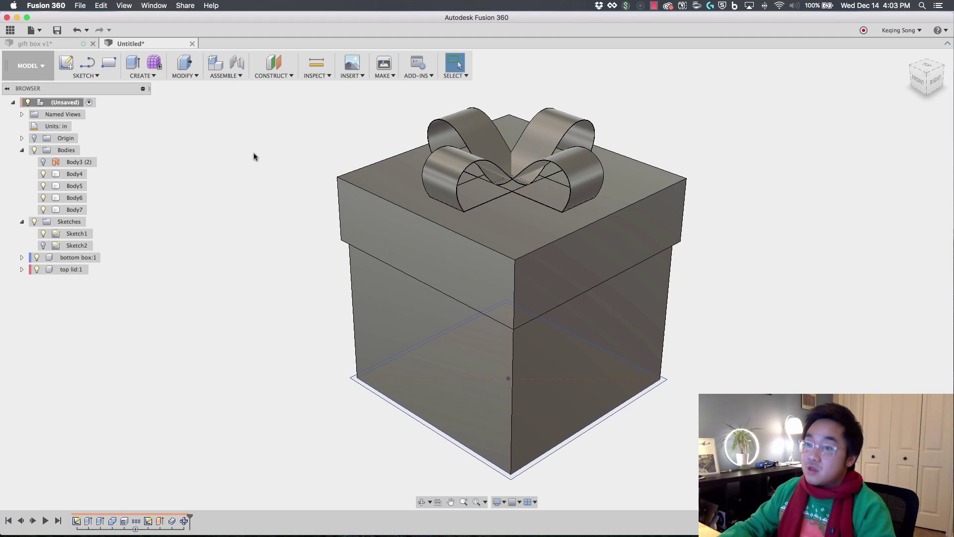
pyautogui.click(186, 75)
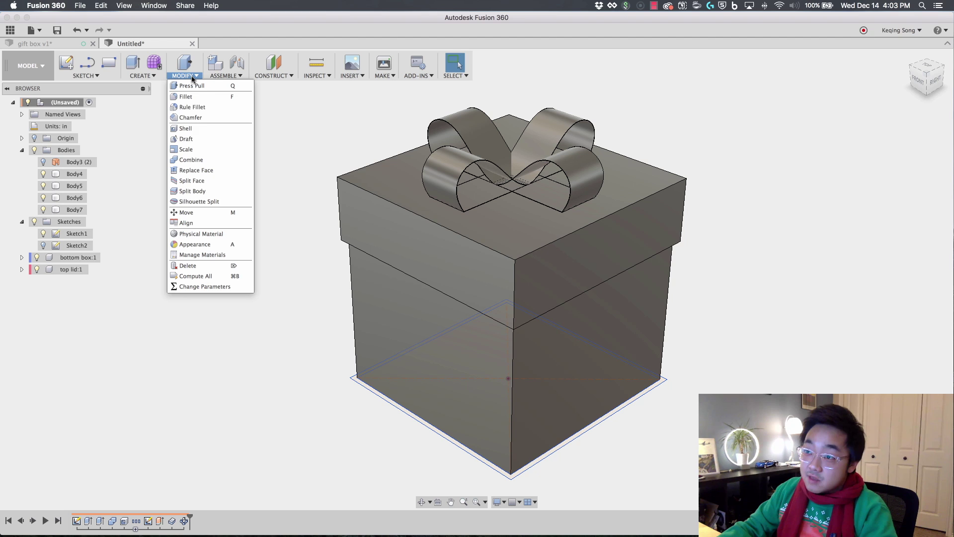
pyautogui.click(193, 157)
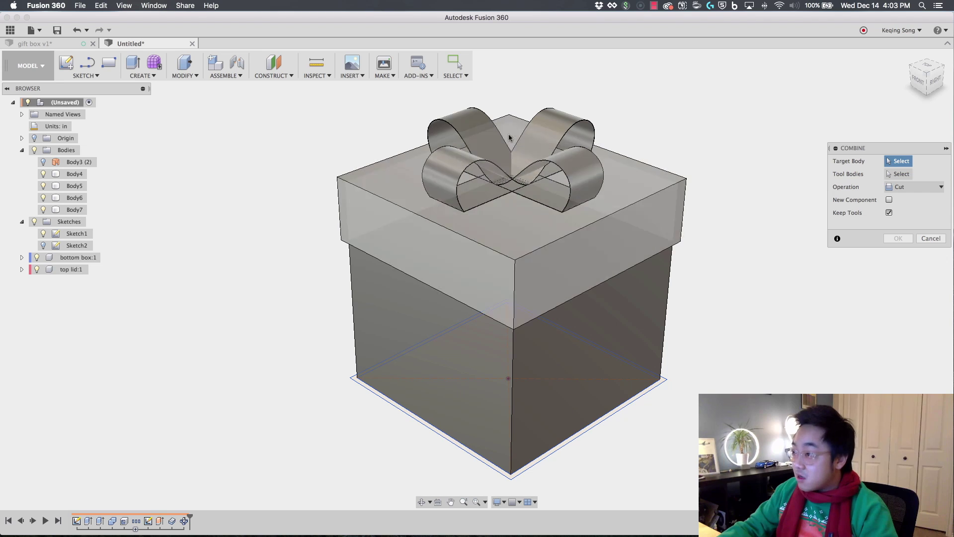
pyautogui.click(470, 129)
pyautogui.click(584, 126)
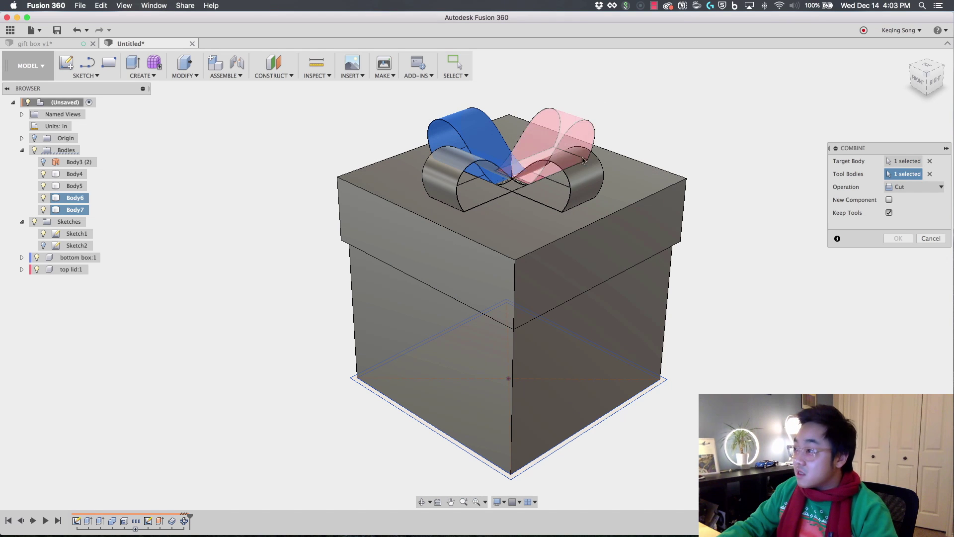
pyautogui.click(587, 189)
pyautogui.click(442, 191)
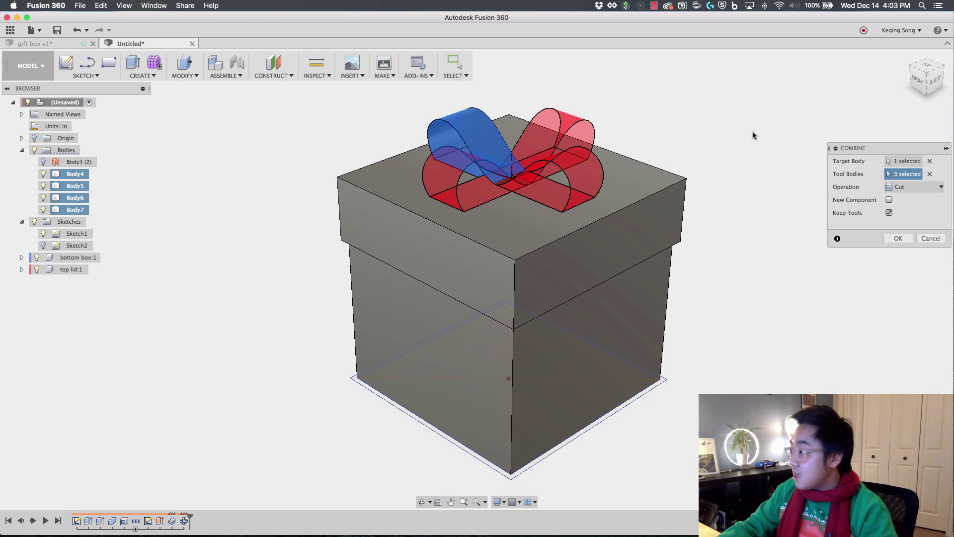
pyautogui.click(907, 186)
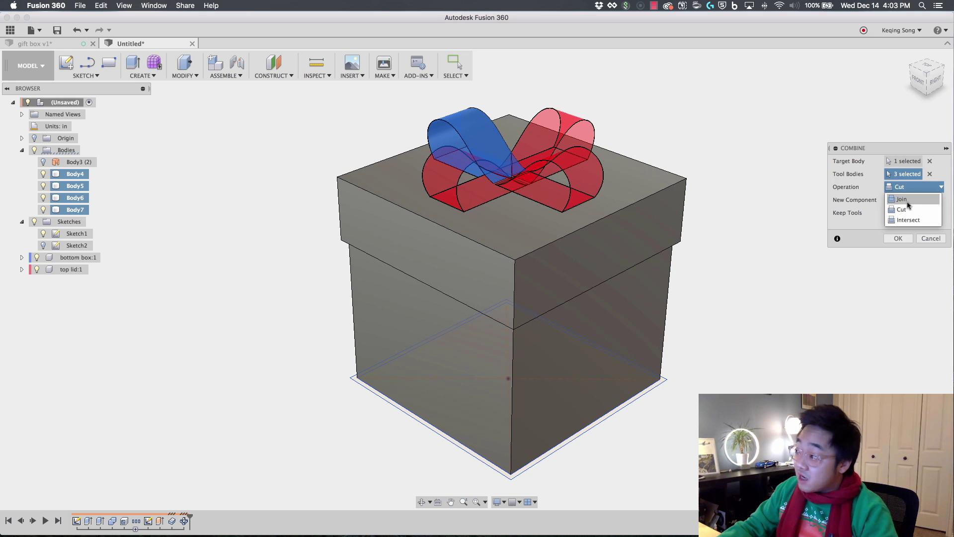
pyautogui.click(903, 199)
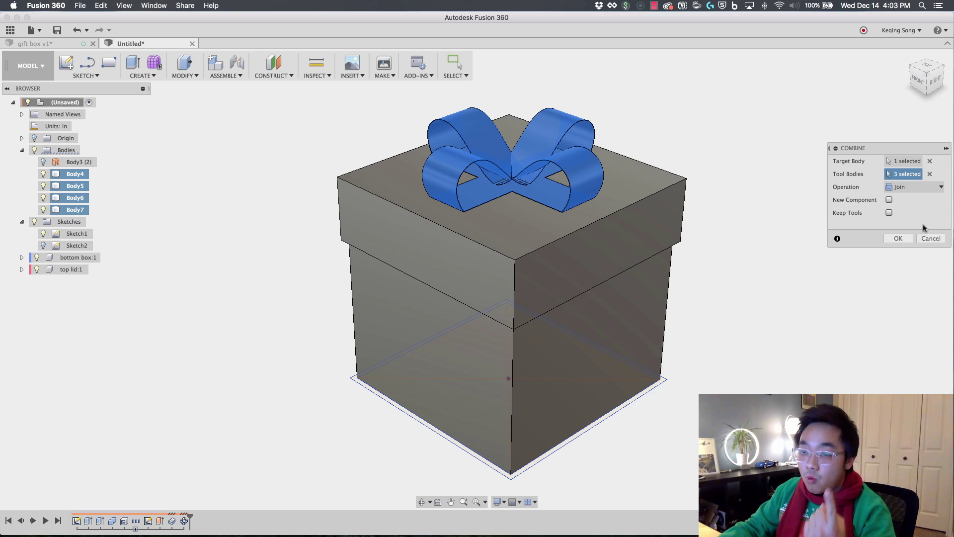
pyautogui.click(909, 238)
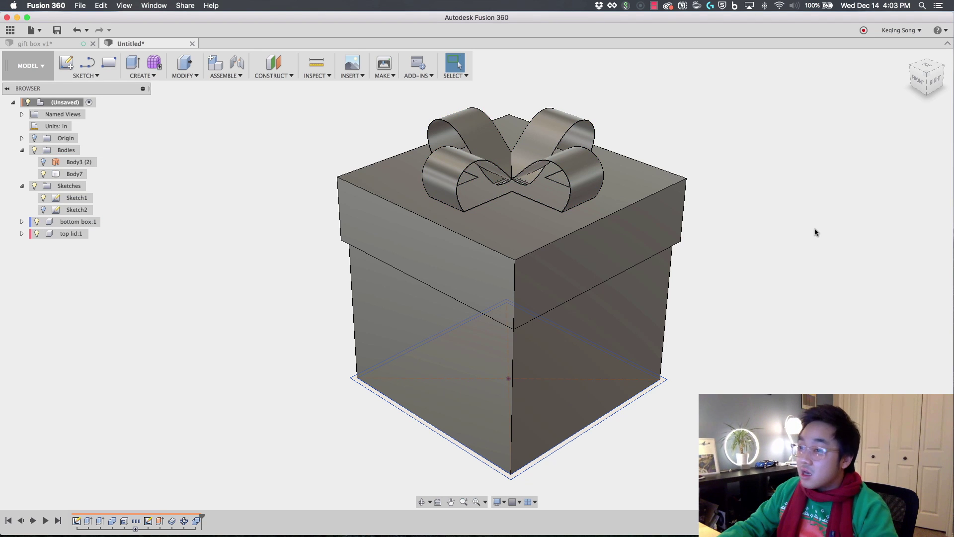
pyautogui.keyDown('shift'); pyautogui.moveTo(809, 218); pyautogui.dragTo(718, 230, button='middle'); pyautogui.keyUp('shift')
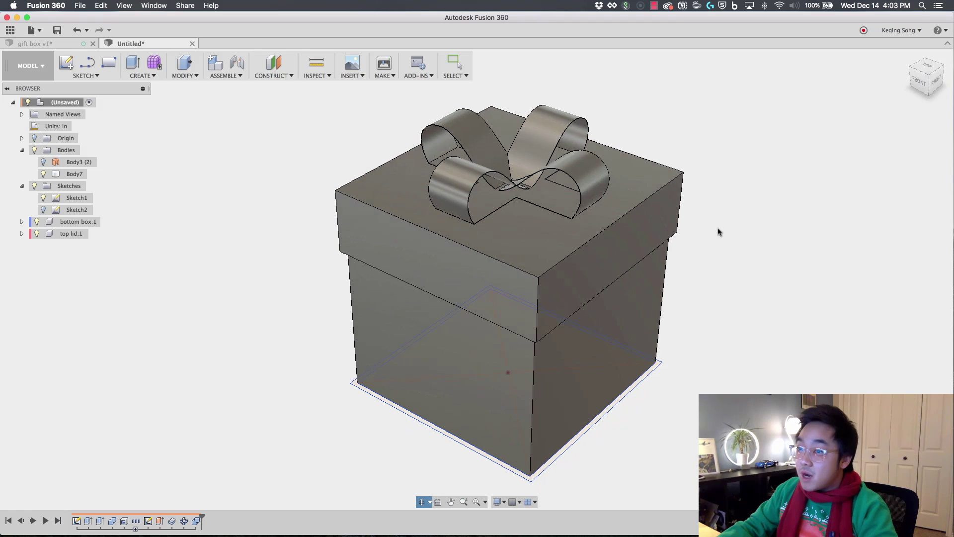
pyautogui.click(54, 175)
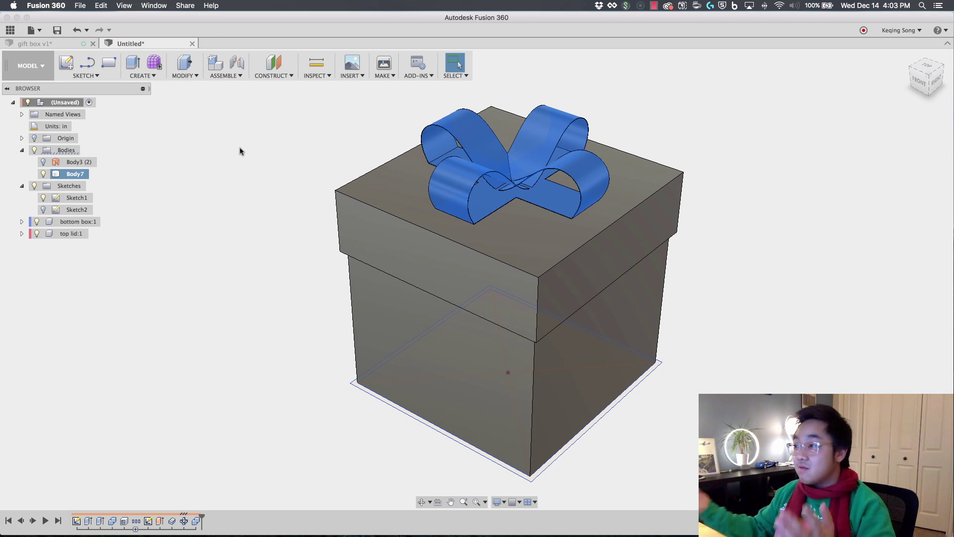
pyautogui.click(279, 200)
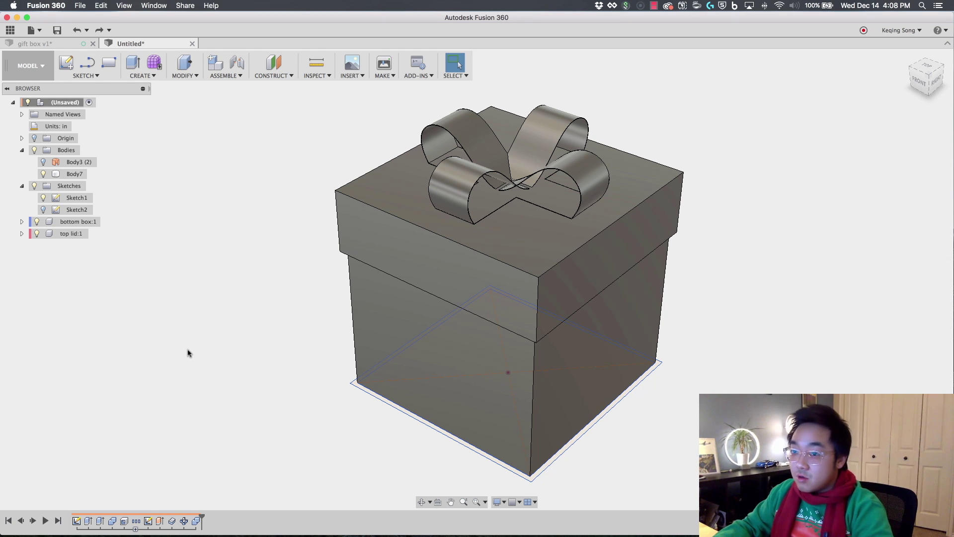
# Start a center rectangle sketch on the vertical front origin plane and hide the joined bow body.
pyautogui.click(88, 77)
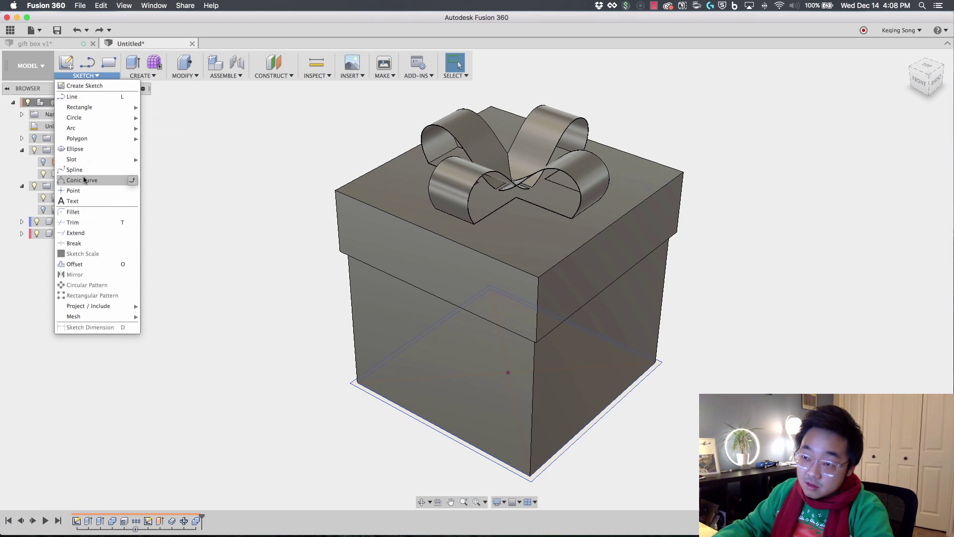
pyautogui.moveTo(98, 122)
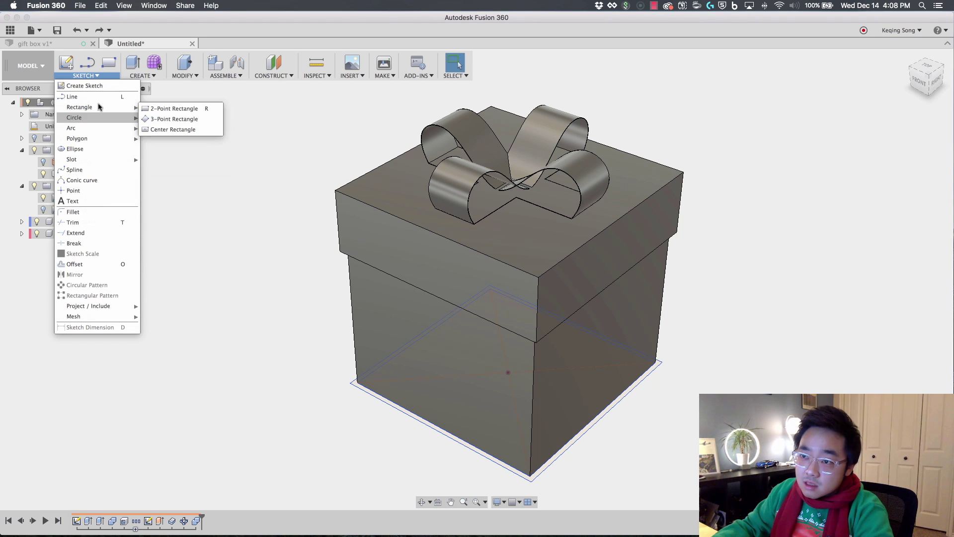
pyautogui.click(188, 120)
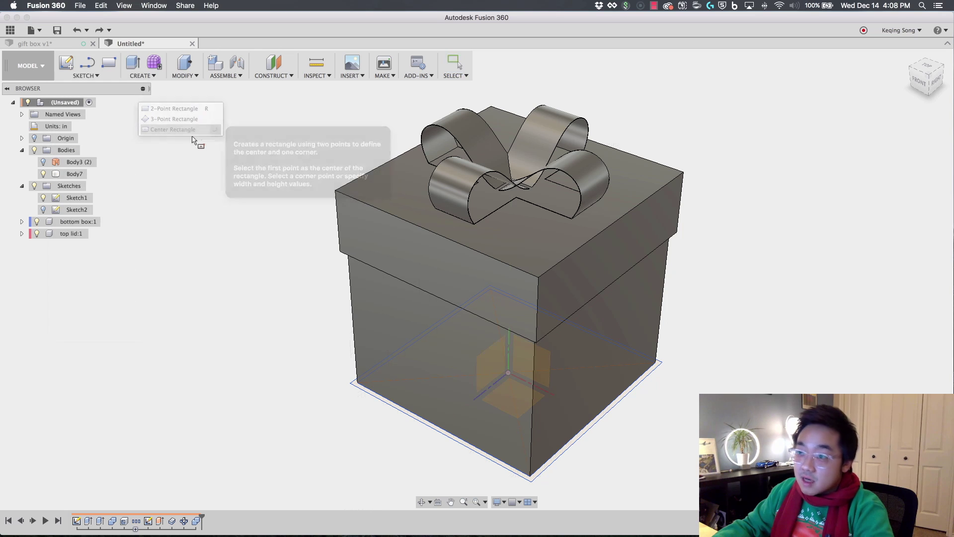
pyautogui.click(666, 425)
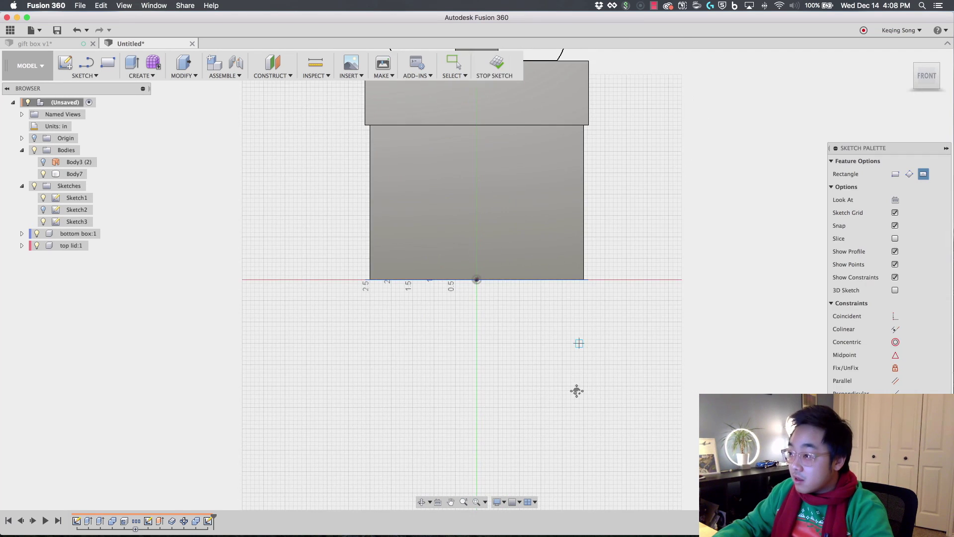
pyautogui.click(43, 174)
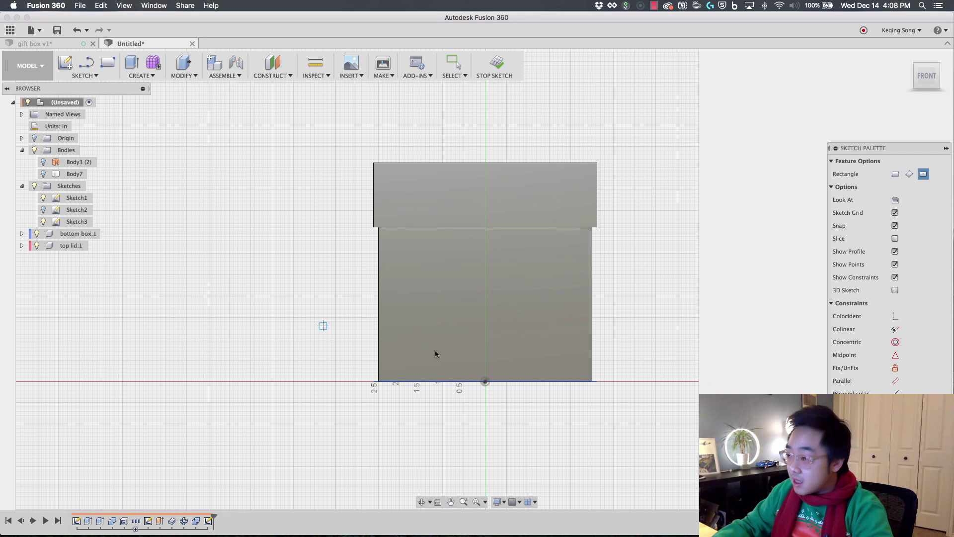
# Draw a center rectangle about 7 in tall on the box's vertical centerline, dimension its width as 1 in, and finish the sketch.
pyautogui.click(485, 274)
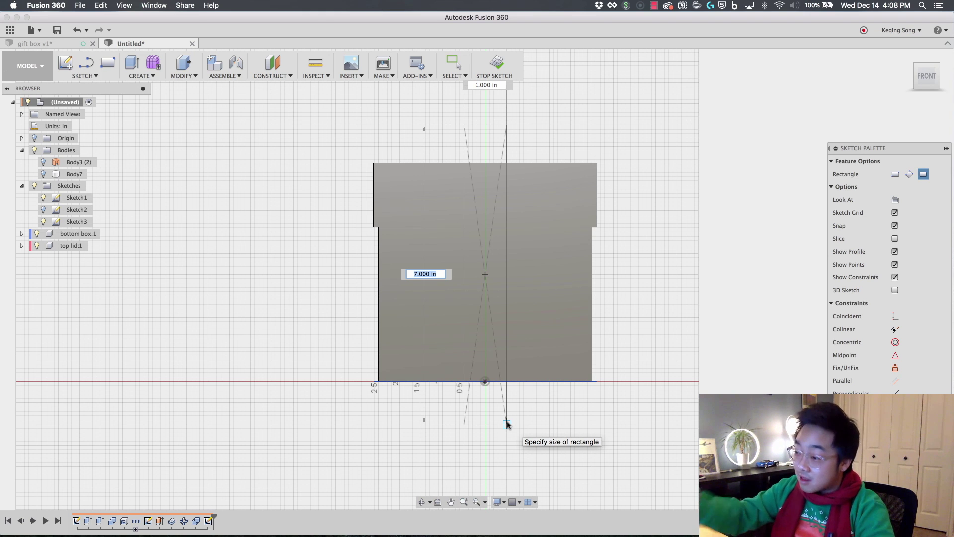
pyautogui.press('Tab')
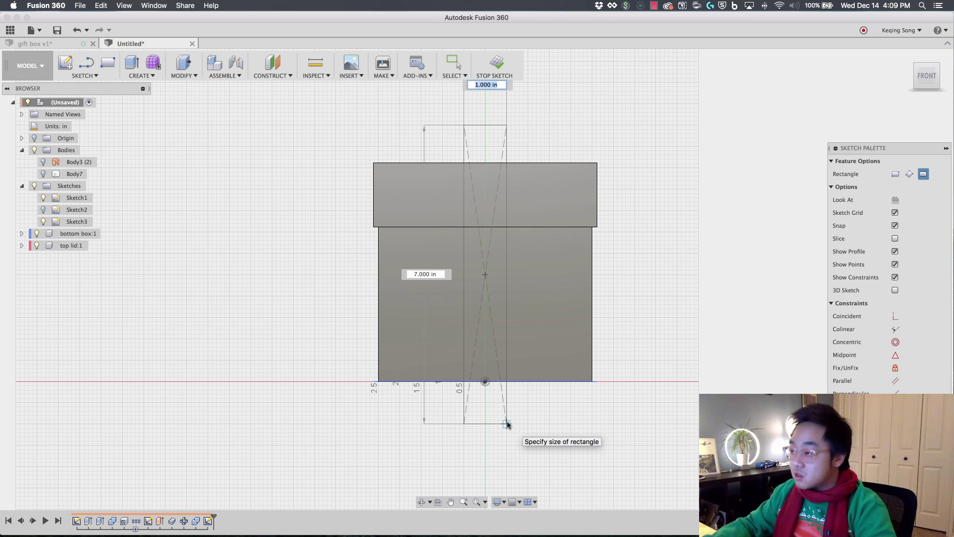
pyautogui.click(507, 424)
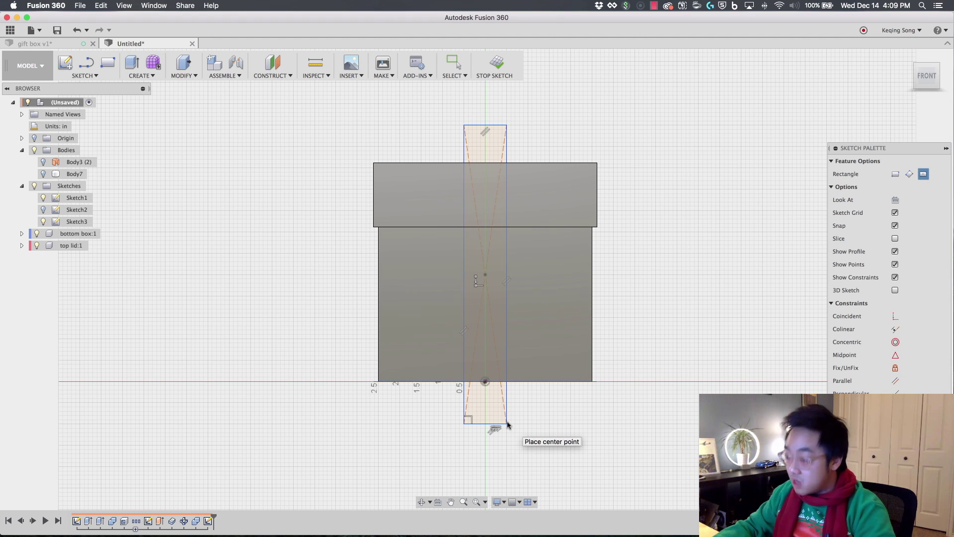
pyautogui.press('d')
pyautogui.click(486, 424)
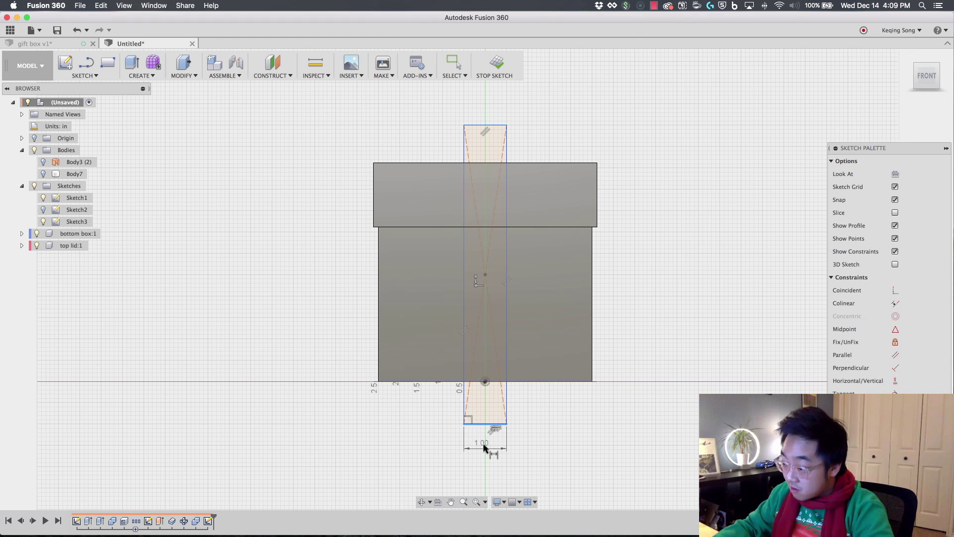
pyautogui.click(484, 448)
pyautogui.press('Return')
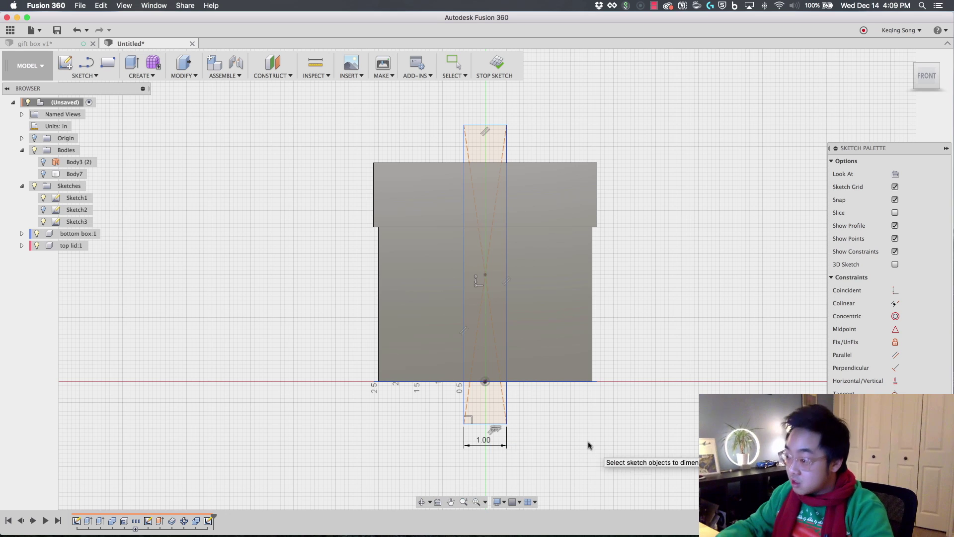
pyautogui.click(498, 63)
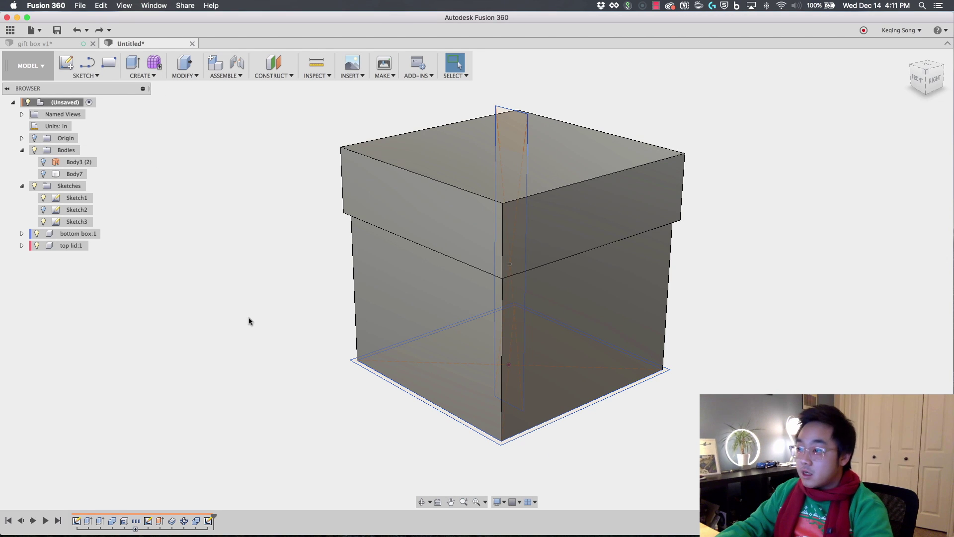
# Sketch a center rectangle about 0.6 in wide on the right-side origin plane, sharing the first rectangle's center and full height.
pyautogui.rightClick(249, 318)
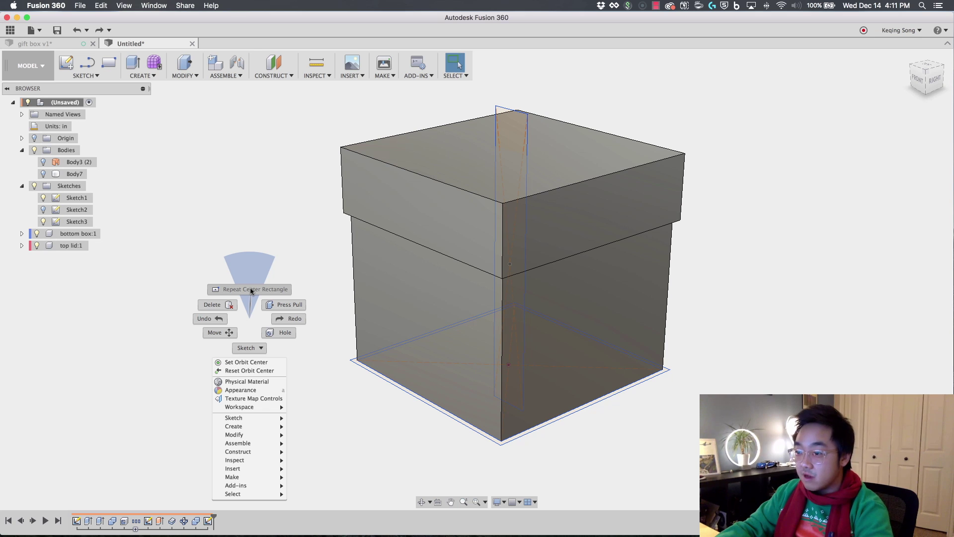
pyautogui.click(251, 290)
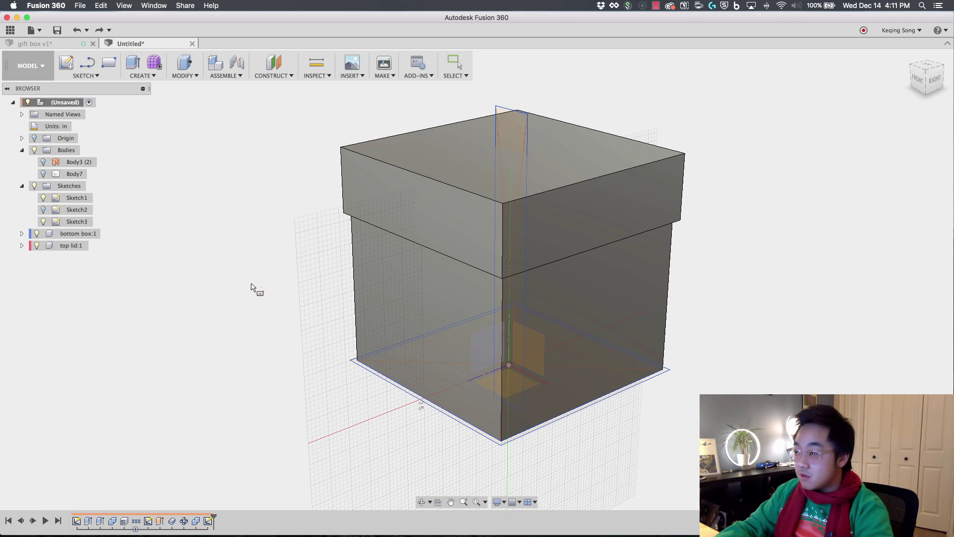
pyautogui.click(318, 278)
pyautogui.moveTo(564, 322)
pyautogui.mouseDown(button='middle')
pyautogui.moveTo(553, 369)
pyautogui.moveTo(557, 413)
pyautogui.mouseUp(button='middle')
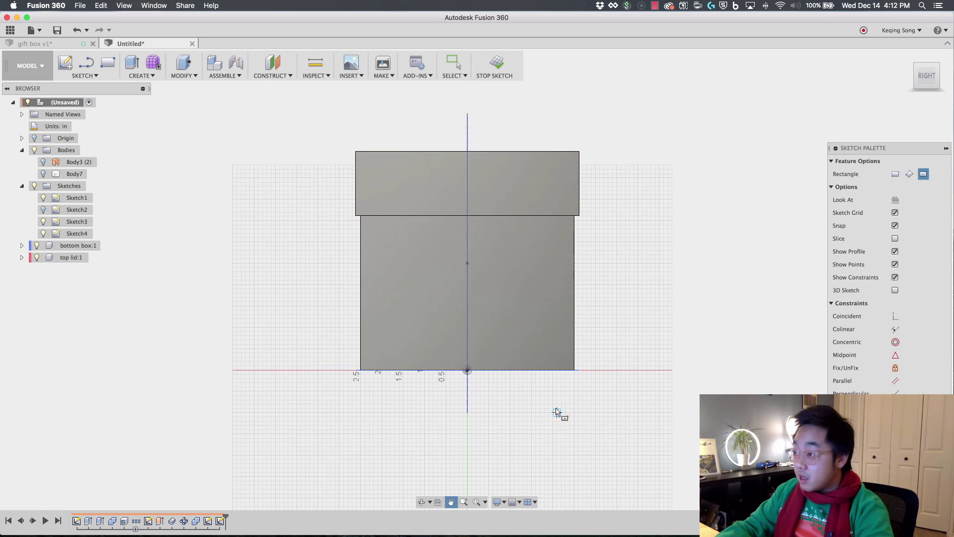
pyautogui.click(467, 262)
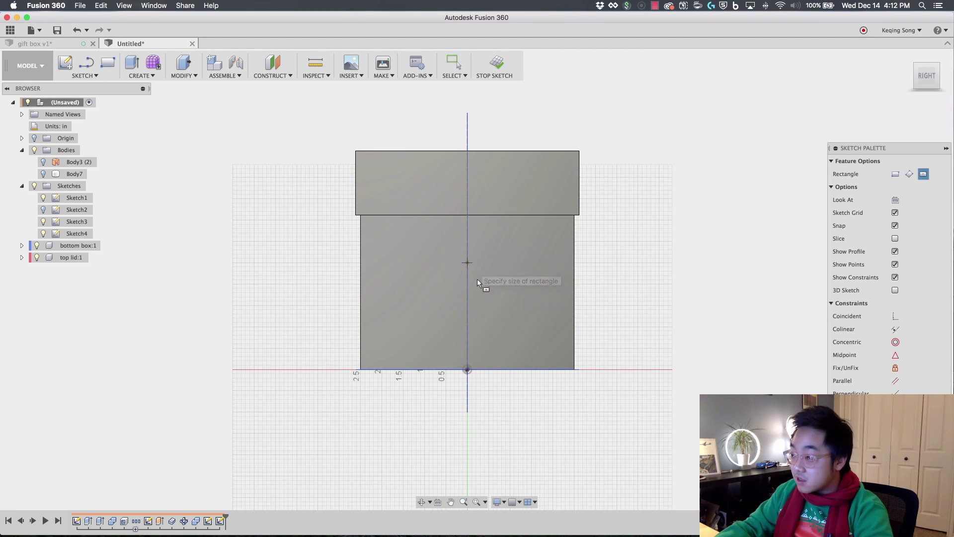
pyautogui.click(481, 411)
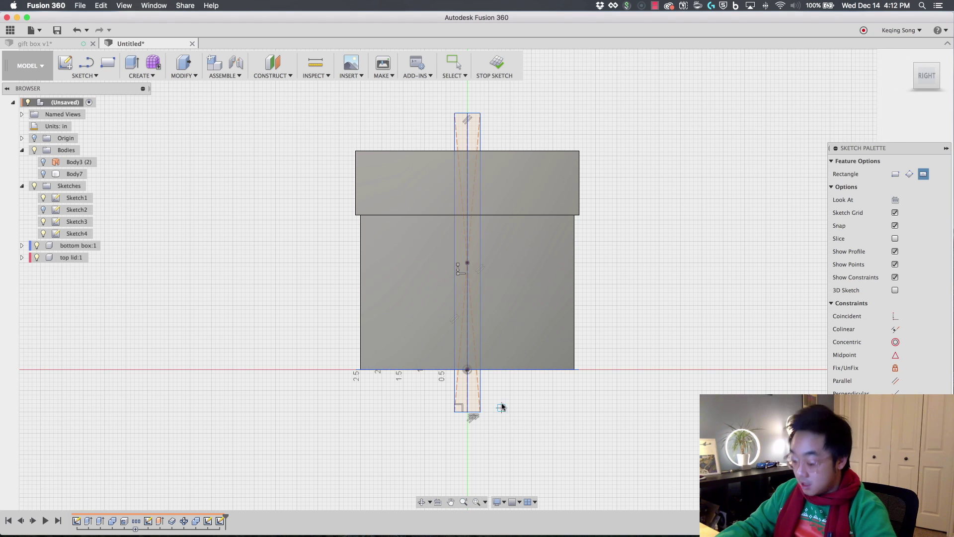
# Dimension the new rectangle's bottom edge to 1 in wide and finish the sketch.
pyautogui.click(466, 411)
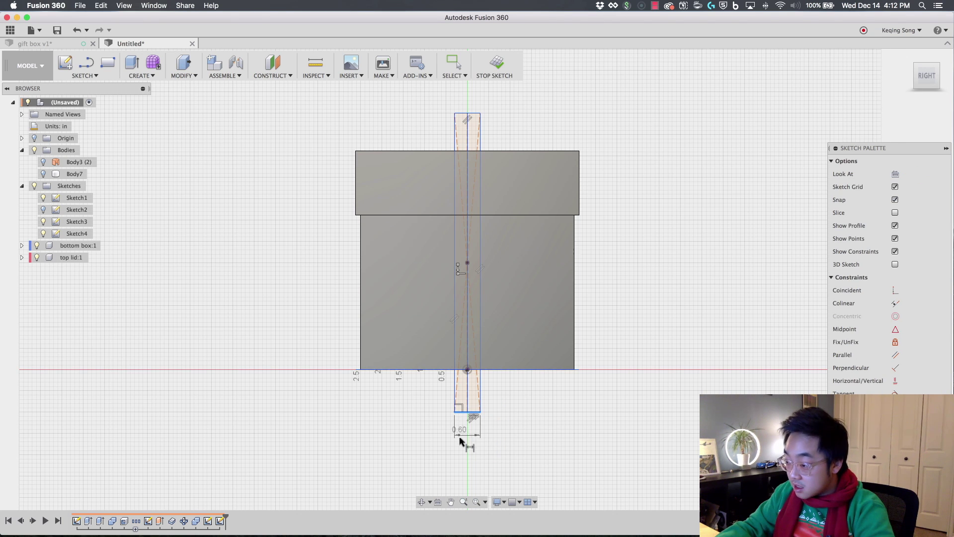
pyautogui.click(467, 437)
pyautogui.write('1')
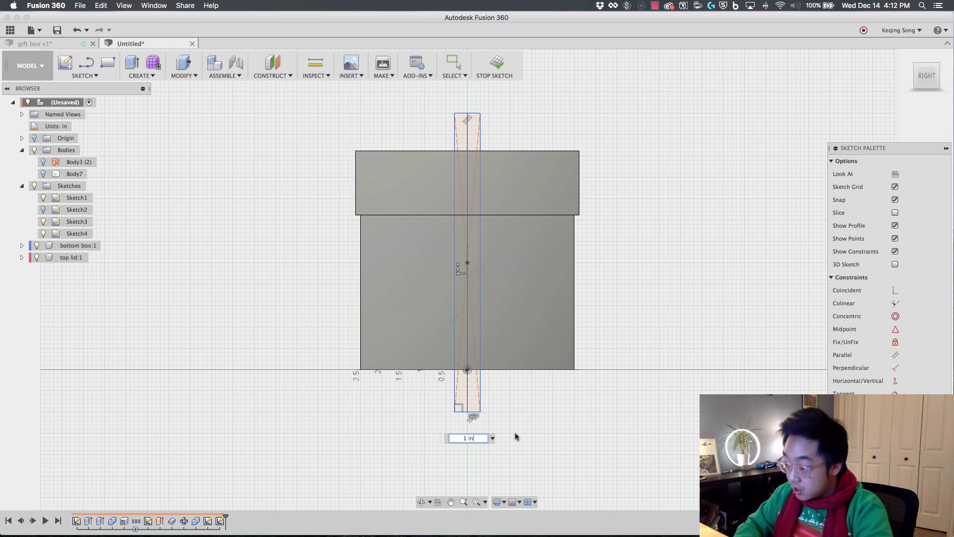
pyautogui.press('Return')
pyautogui.click(495, 63)
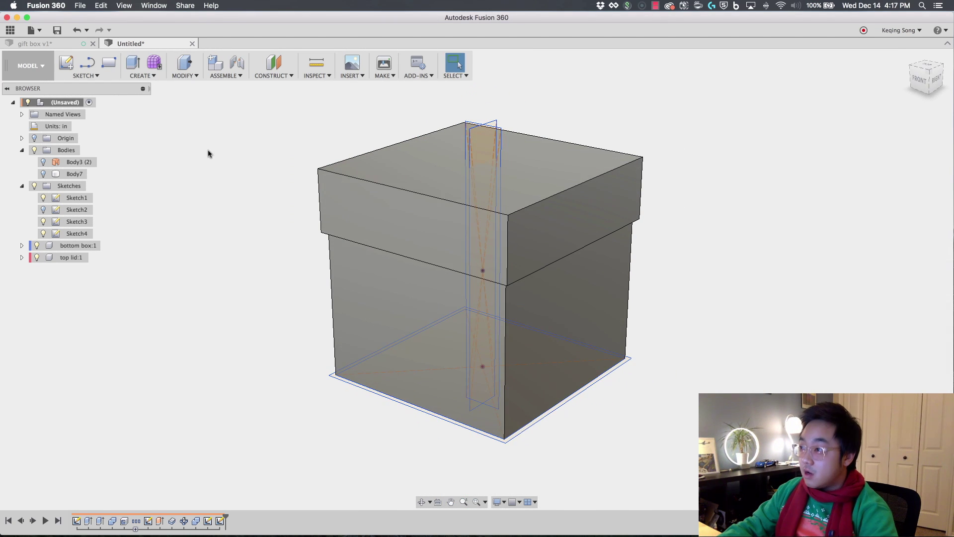
# Start a sketch on the lid's top face and draw an origin-centered rectangle running front to back, extending past both lid edges.
pyautogui.keyDown('shift'); pyautogui.moveTo(208, 153); pyautogui.dragTo(522, 116, button='middle'); pyautogui.keyUp('shift')
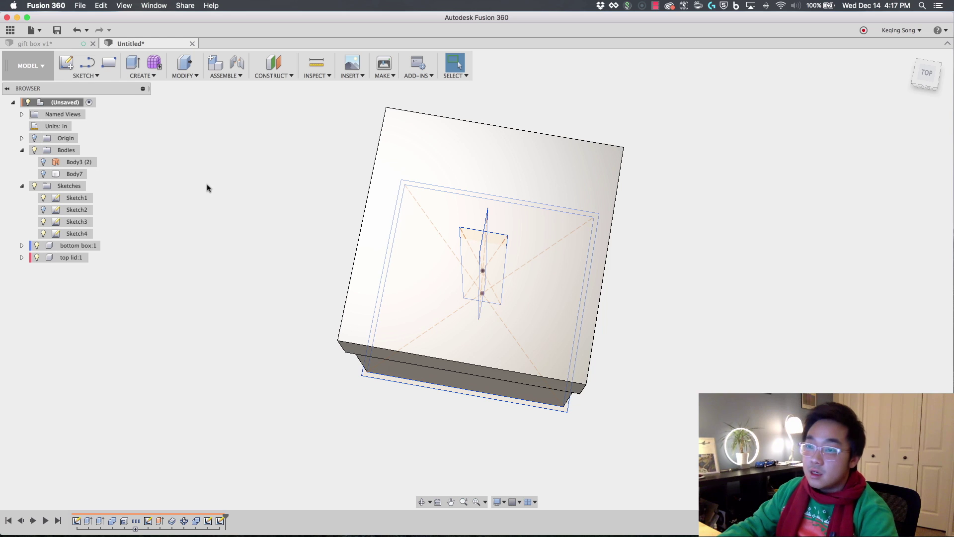
pyautogui.rightClick(216, 213)
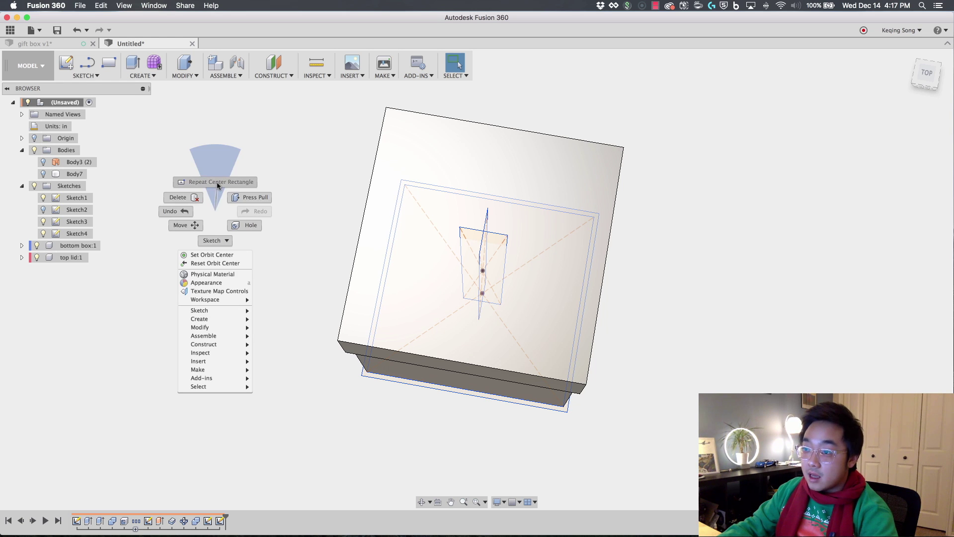
pyautogui.click(217, 189)
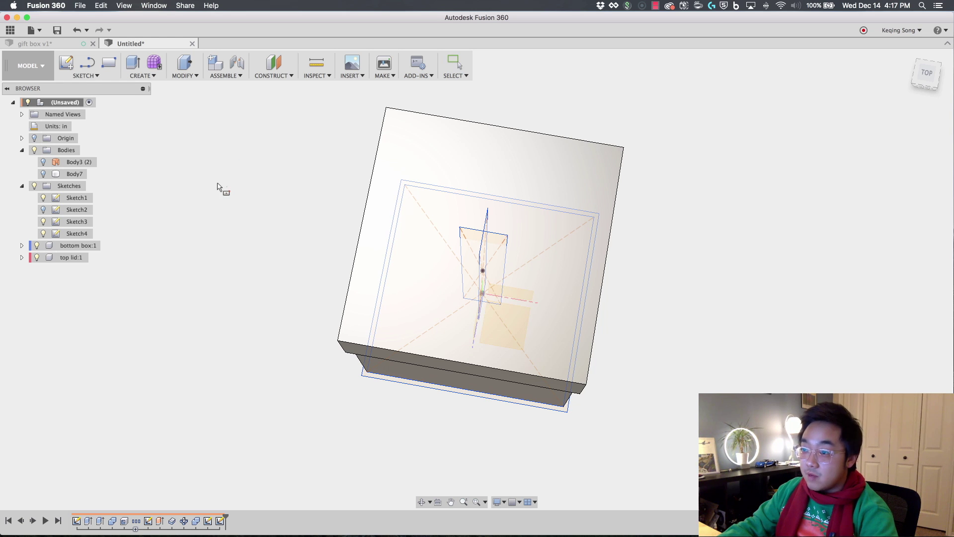
pyautogui.click(414, 139)
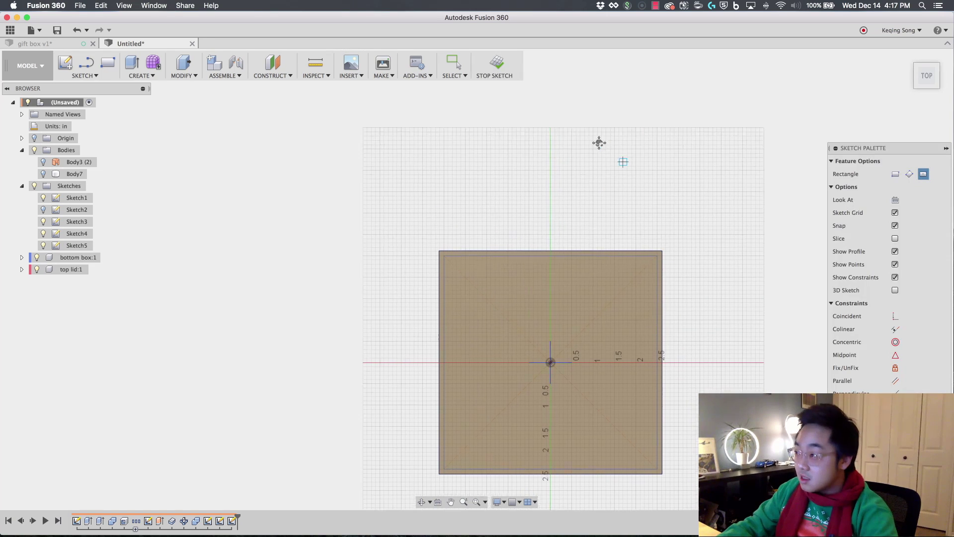
pyautogui.click(500, 311)
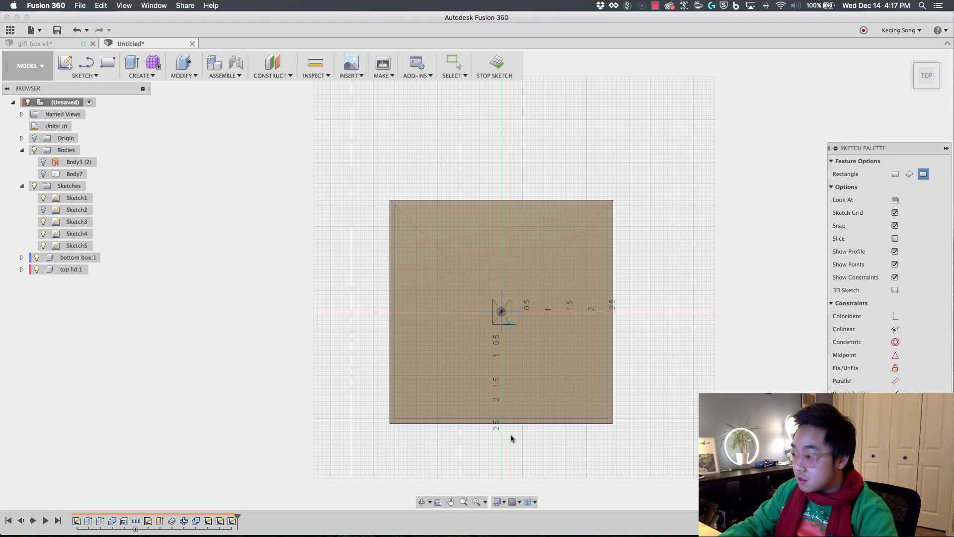
pyautogui.click(517, 459)
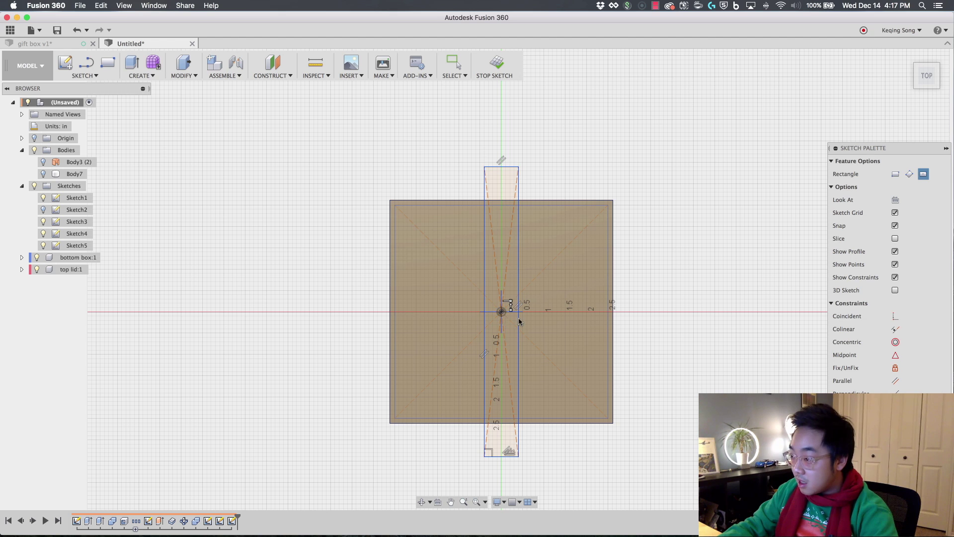
# Draw a crossing center rectangle about 0.9 in wide from the same center, extending past the lid's left and right edges.
pyautogui.click(502, 312)
pyautogui.click(665, 331)
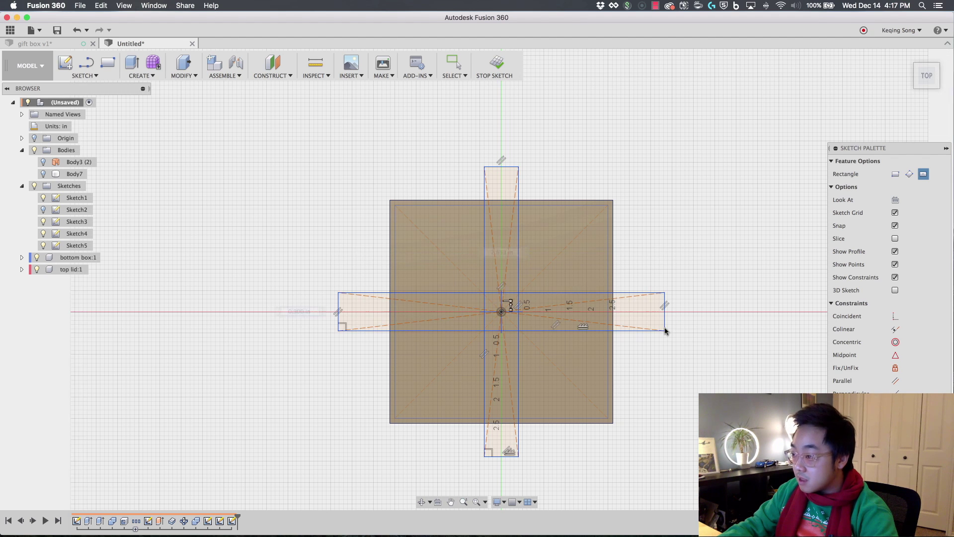
pyautogui.press('Escape')
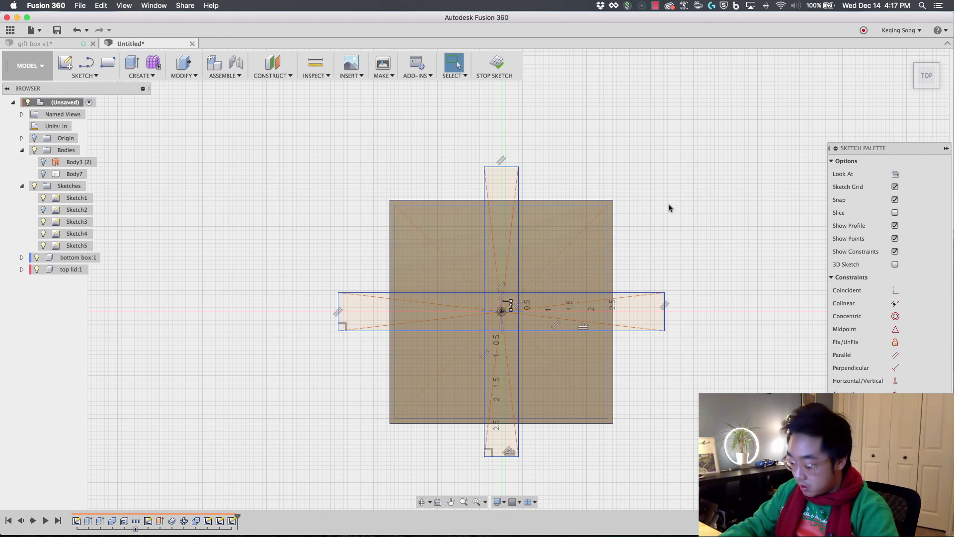
# Dimension the short edges of both crossing rectangles to 1 in and finish the sketch.
pyautogui.moveTo(485, 165); pyautogui.dragTo(518, 144)
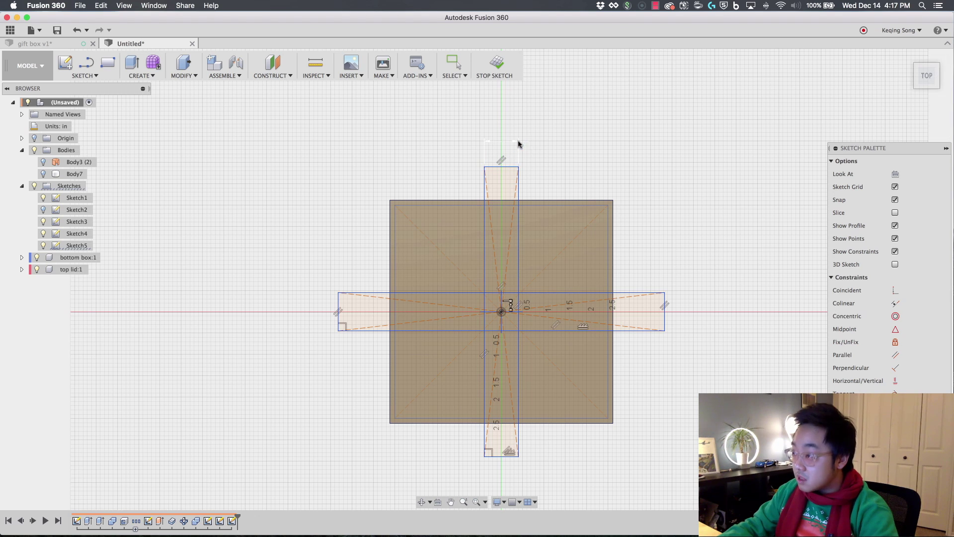
pyautogui.click(518, 145)
pyautogui.write('1')
pyautogui.press('Return')
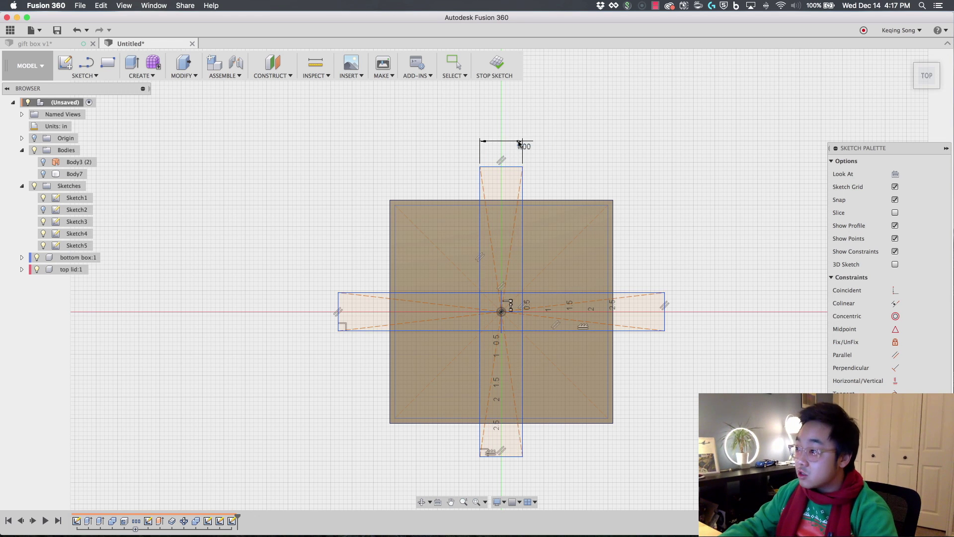
pyautogui.click(338, 311)
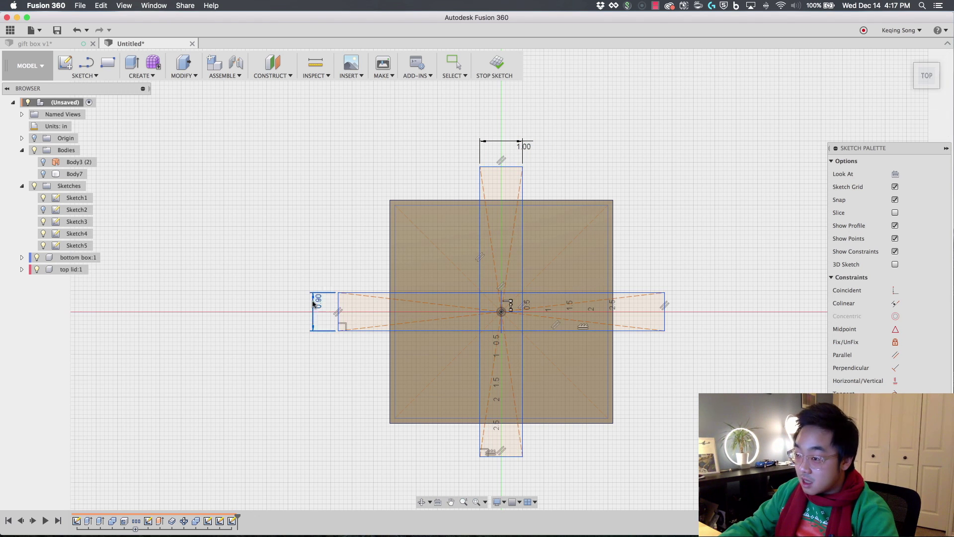
pyautogui.click(318, 300)
pyautogui.write('1 in')
pyautogui.press('Return')
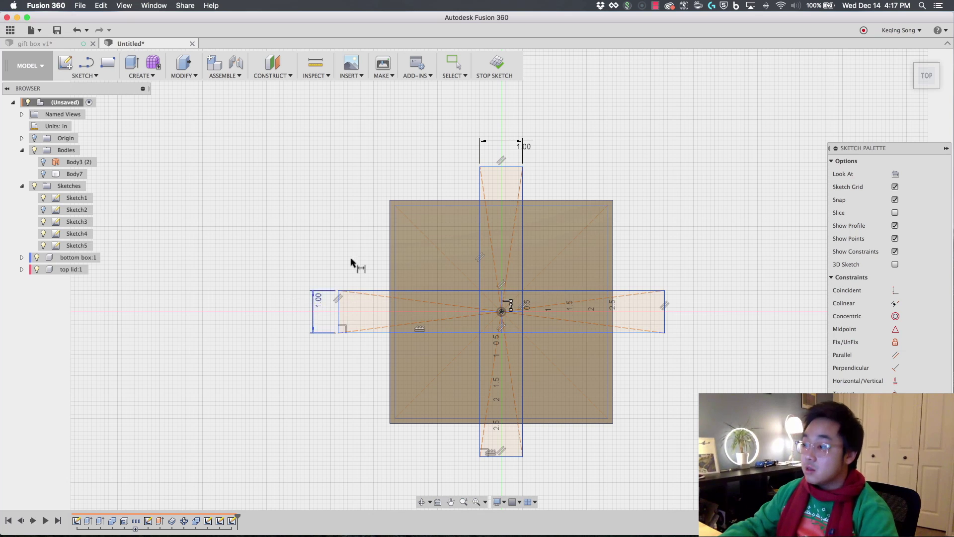
pyautogui.click(495, 67)
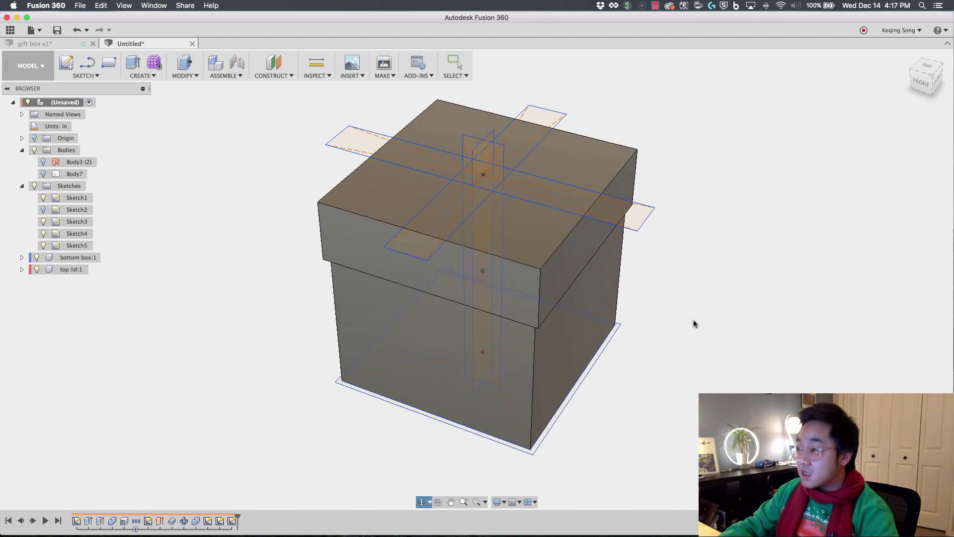
# Start Split Face and select the front and back faces of both the lid and the bottom box.
pyautogui.moveTo(695, 331)
pyautogui.keyDown('shift'); pyautogui.mouseDown(button='middle')
pyautogui.moveTo(712, 320)
pyautogui.moveTo(708, 337)
pyautogui.moveTo(696, 326)
pyautogui.moveTo(639, 328)
pyautogui.mouseUp(button='middle'); pyautogui.keyUp('shift')
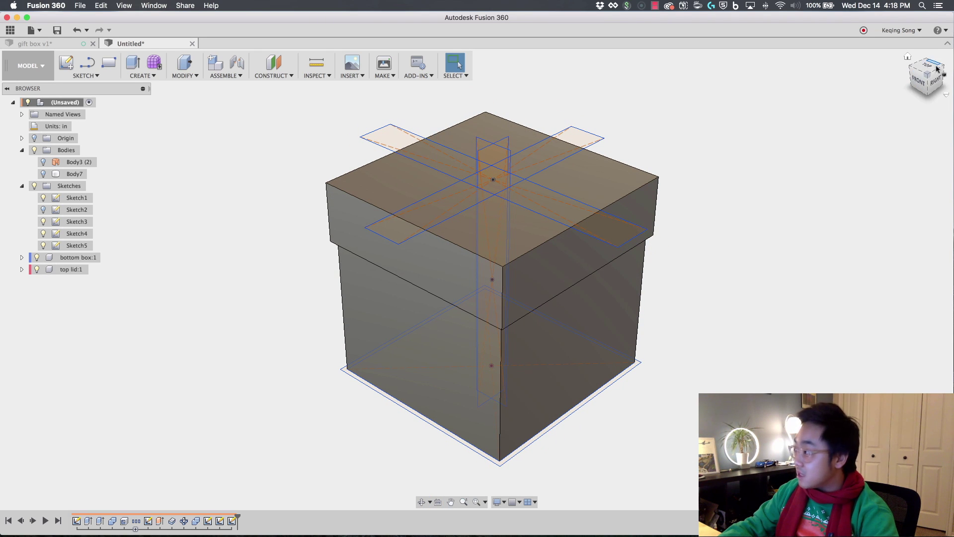
pyautogui.keyDown('shift'); pyautogui.moveTo(689, 149); pyautogui.dragTo(734, 183, button='middle'); pyautogui.keyUp('shift')
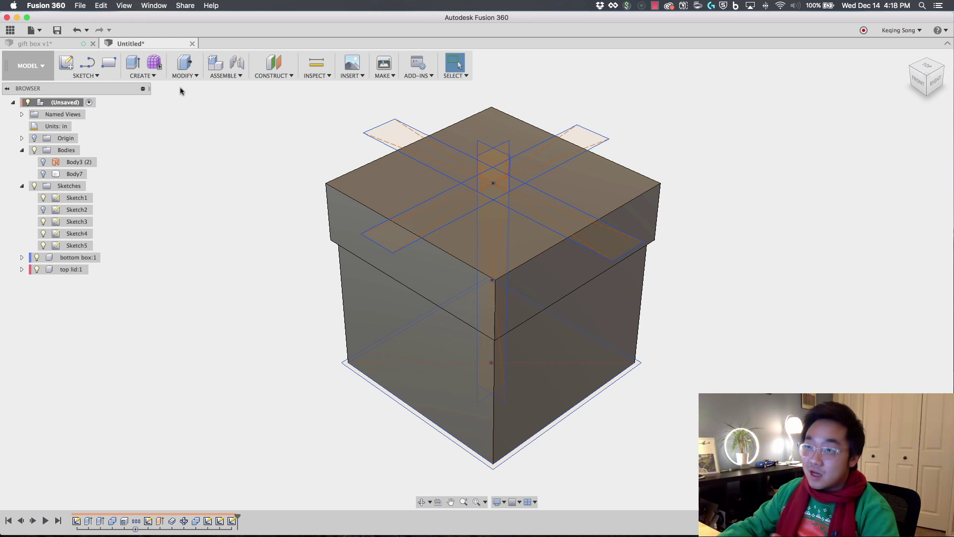
pyautogui.click(184, 70)
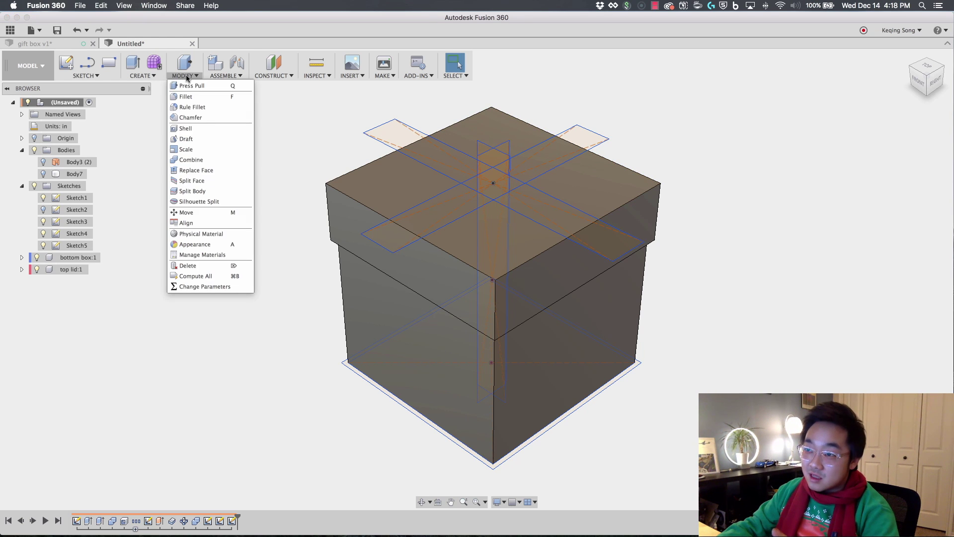
pyautogui.click(188, 181)
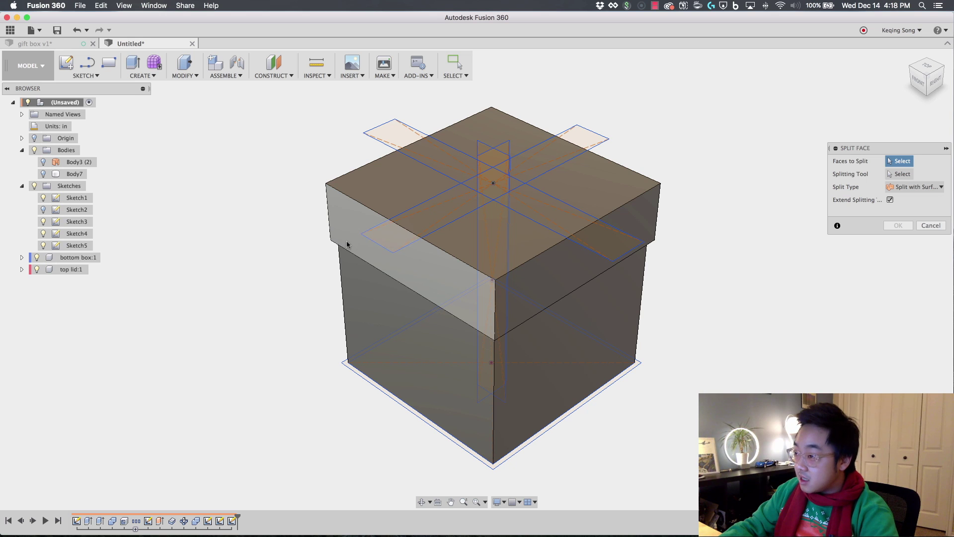
pyautogui.click(348, 244)
pyautogui.click(396, 358)
pyautogui.keyDown('shift'); pyautogui.moveTo(673, 367); pyautogui.dragTo(556, 303, button='middle'); pyautogui.keyUp('shift')
pyautogui.click(556, 308)
pyautogui.keyDown('shift'); pyautogui.moveTo(638, 365); pyautogui.dragTo(804, 351, button='middle'); pyautogui.keyUp('shift')
# Split the selected faces using the vertical front-plane rectangle in Sketch3 as splitting tool, with tool extension turned off.
pyautogui.click(899, 174)
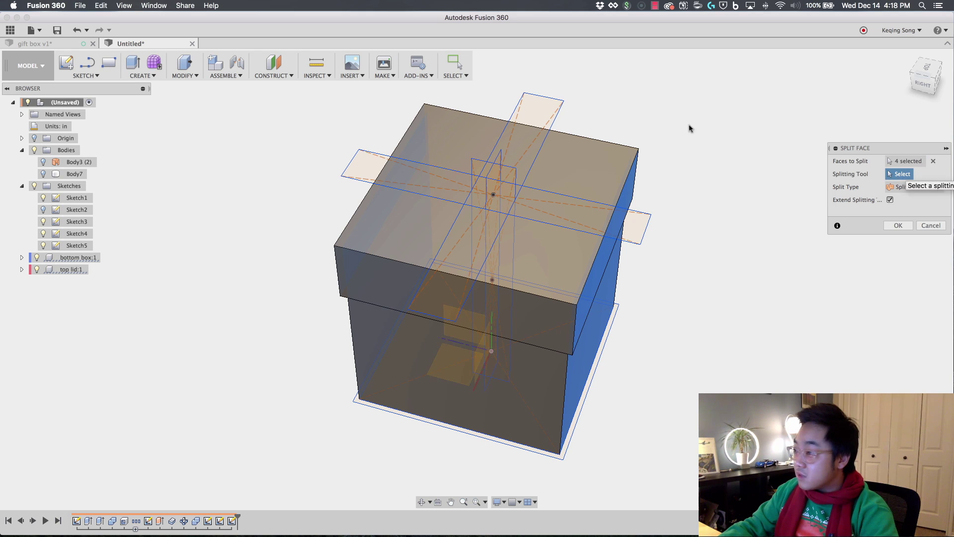
pyautogui.click(488, 174)
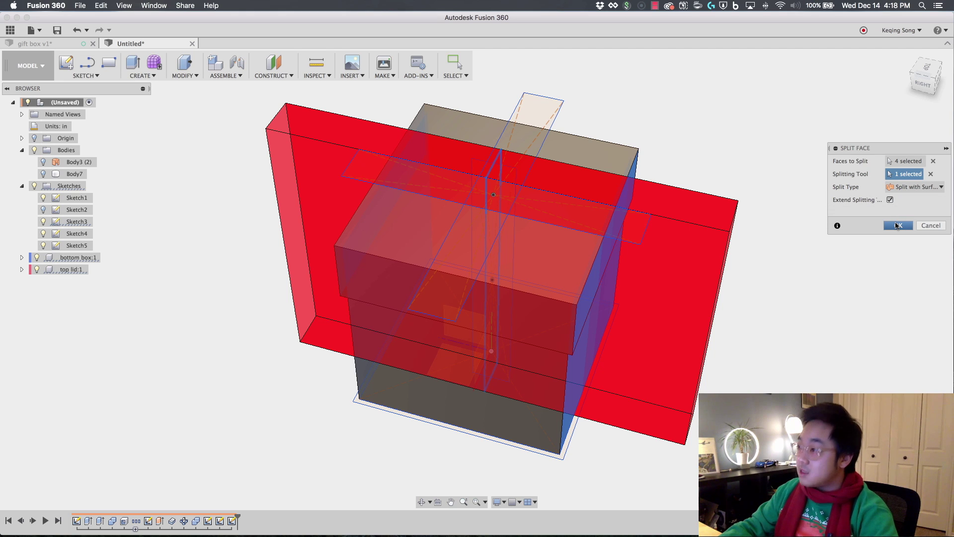
pyautogui.click(890, 200)
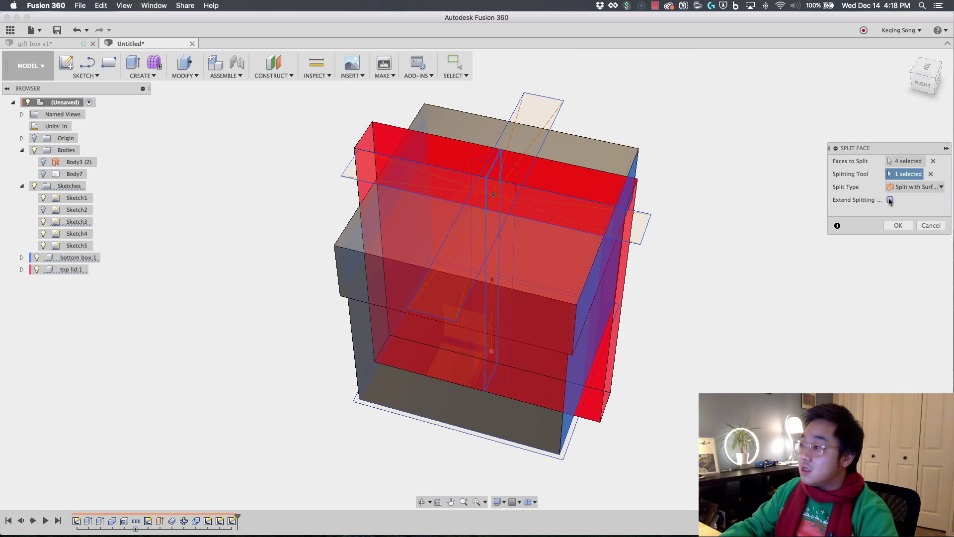
pyautogui.click(891, 200)
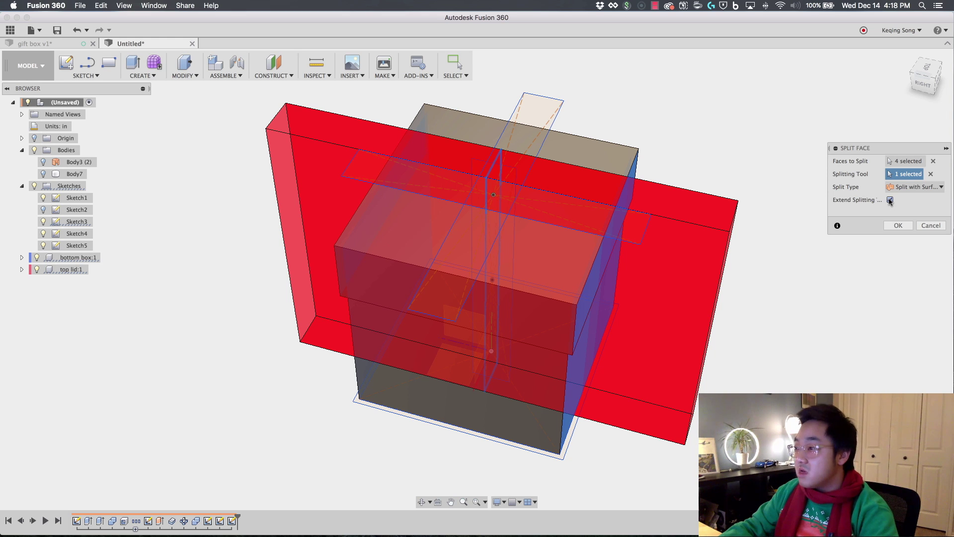
pyautogui.click(891, 200)
pyautogui.click(898, 225)
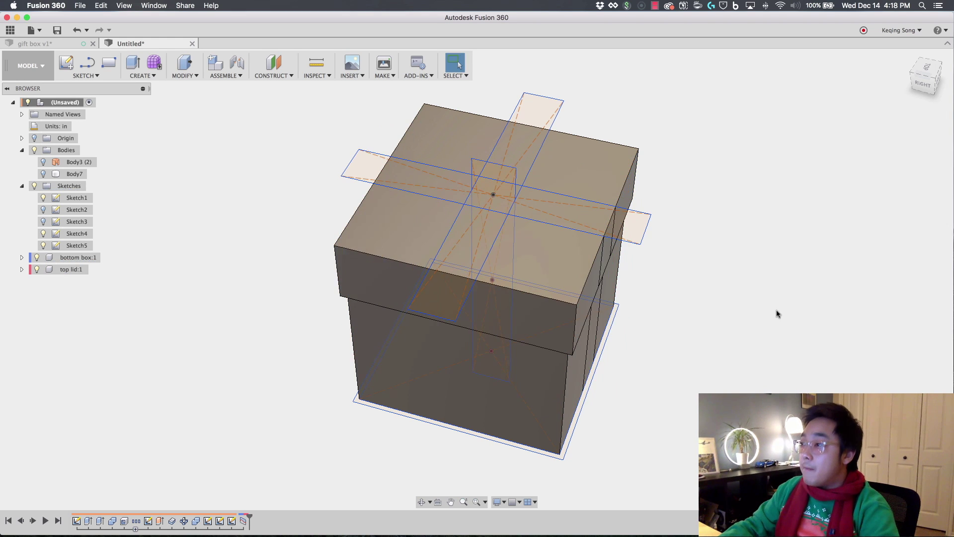
# Split the right and left faces of the lid and bottom box using the vertical side-plane rectangle in Sketch4.
pyautogui.keyDown('shift'); pyautogui.moveTo(777, 313); pyautogui.dragTo(684, 268, button='middle'); pyautogui.keyUp('shift')
pyautogui.rightClick(745, 269)
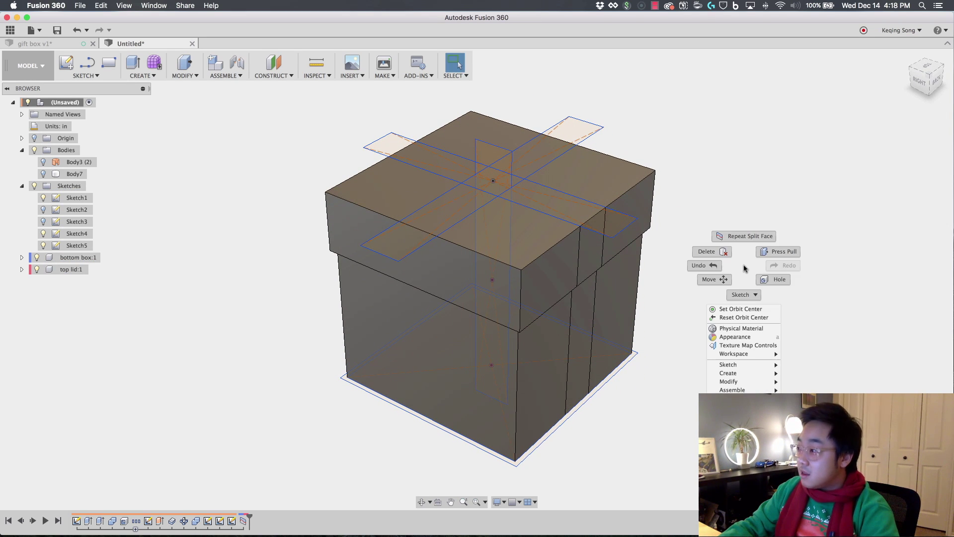
pyautogui.click(749, 238)
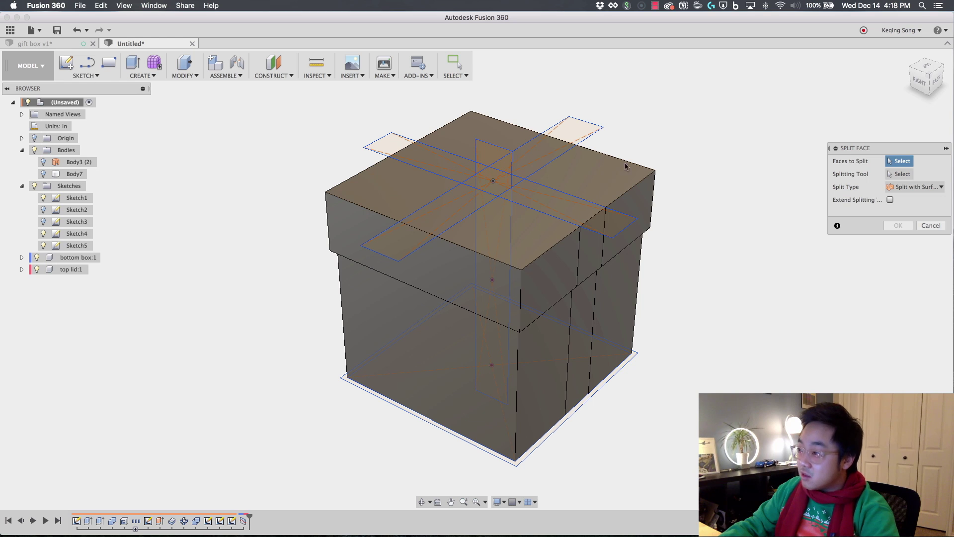
pyautogui.click(447, 279)
pyautogui.click(441, 341)
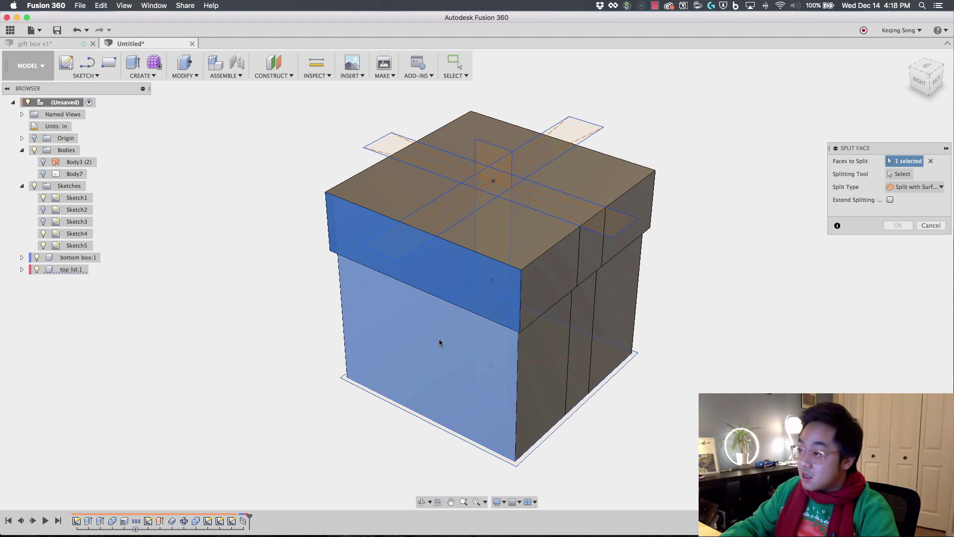
pyautogui.keyDown('shift'); pyautogui.moveTo(726, 347); pyautogui.dragTo(677, 354, button='middle'); pyautogui.keyUp('shift')
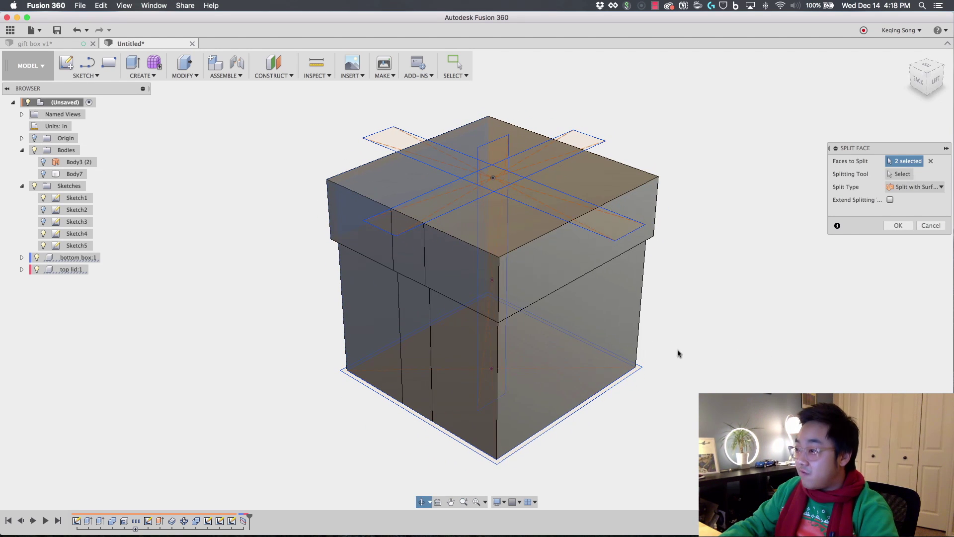
pyautogui.click(569, 269)
pyautogui.click(599, 328)
pyautogui.keyDown('shift'); pyautogui.moveTo(599, 328); pyautogui.dragTo(731, 296, button='middle'); pyautogui.keyUp('shift')
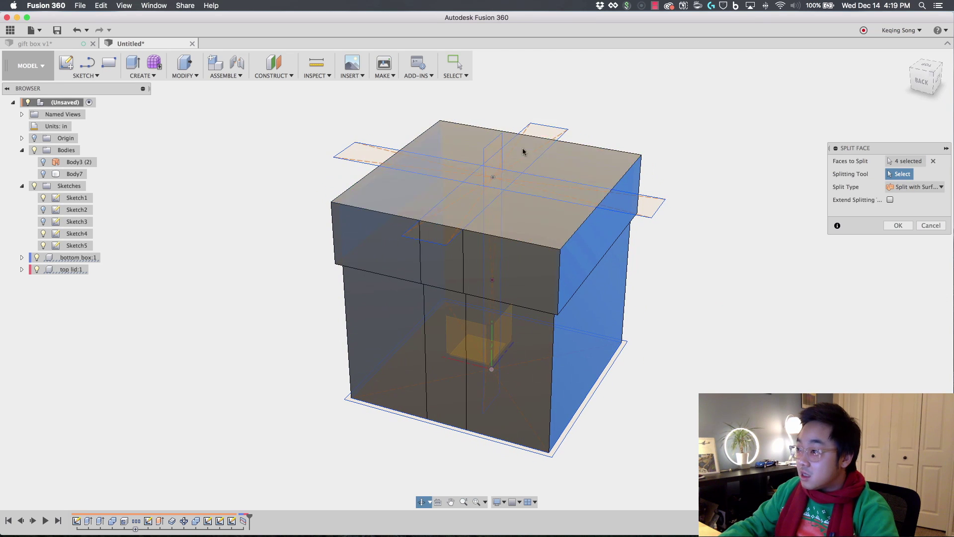
pyautogui.click(492, 148)
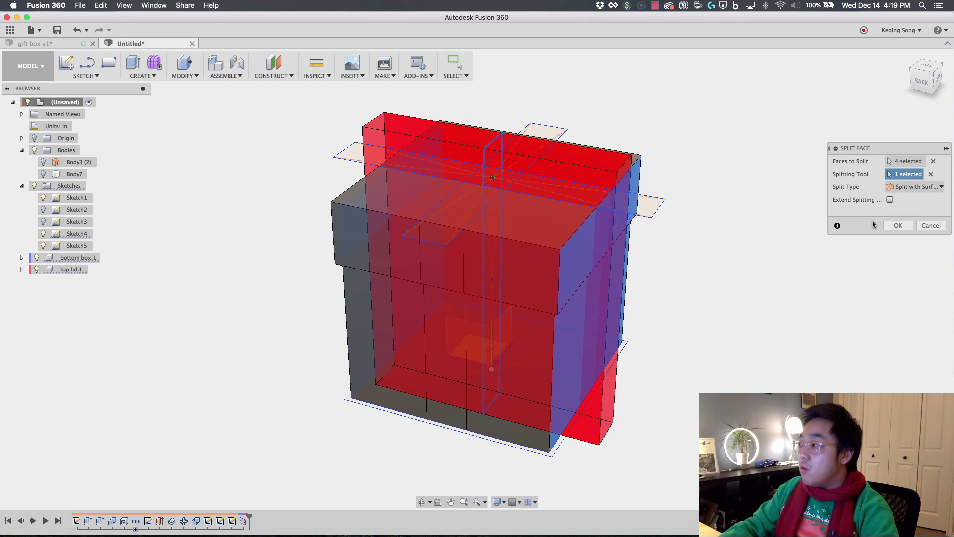
pyautogui.click(898, 226)
# Split the lid's top face using the front-to-back rectangle of the crossing ribbon sketch.
pyautogui.moveTo(778, 255)
pyautogui.keyDown('shift'); pyautogui.mouseDown(button='middle')
pyautogui.moveTo(688, 262)
pyautogui.moveTo(772, 256)
pyautogui.mouseUp(button='middle'); pyautogui.keyUp('shift')
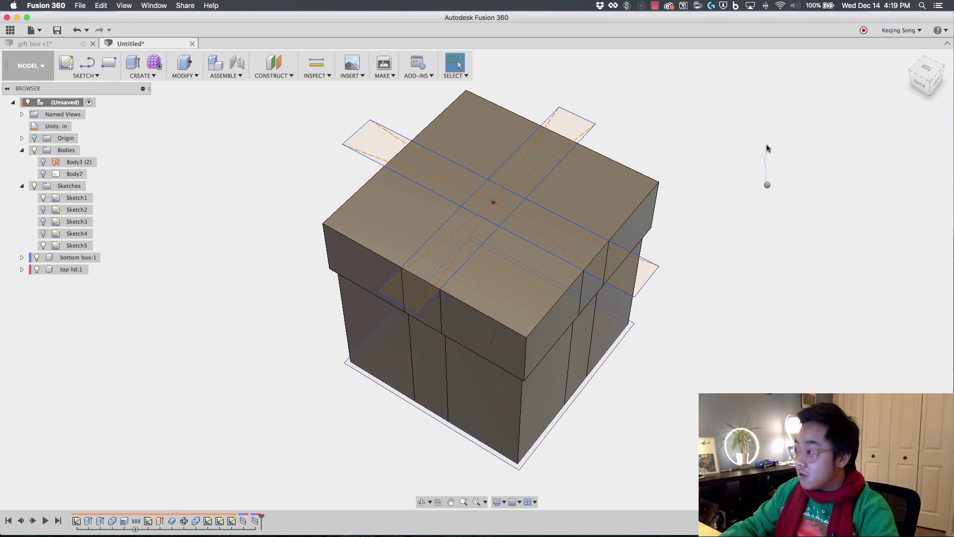
pyautogui.moveTo(767, 148); pyautogui.dragTo(765, 147, button='right')
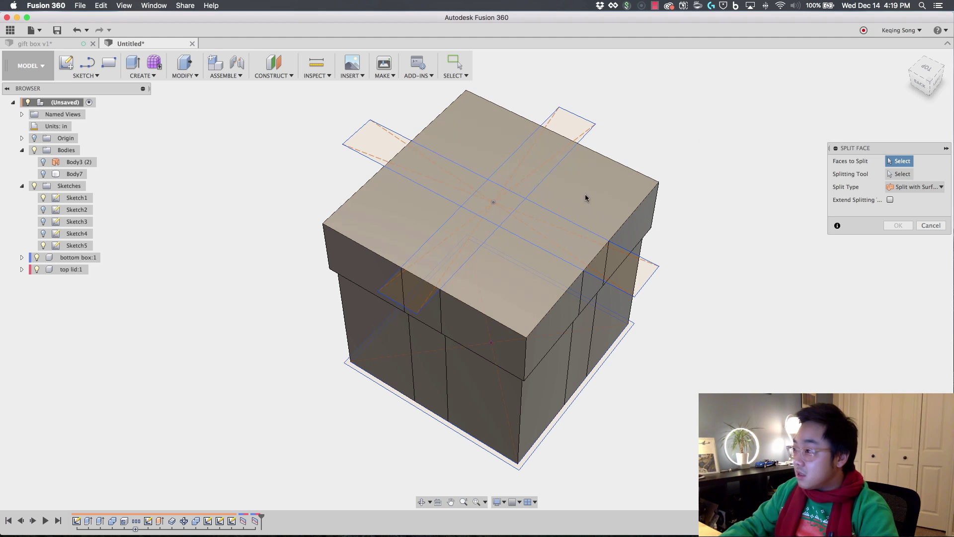
pyautogui.click(586, 197)
pyautogui.click(901, 174)
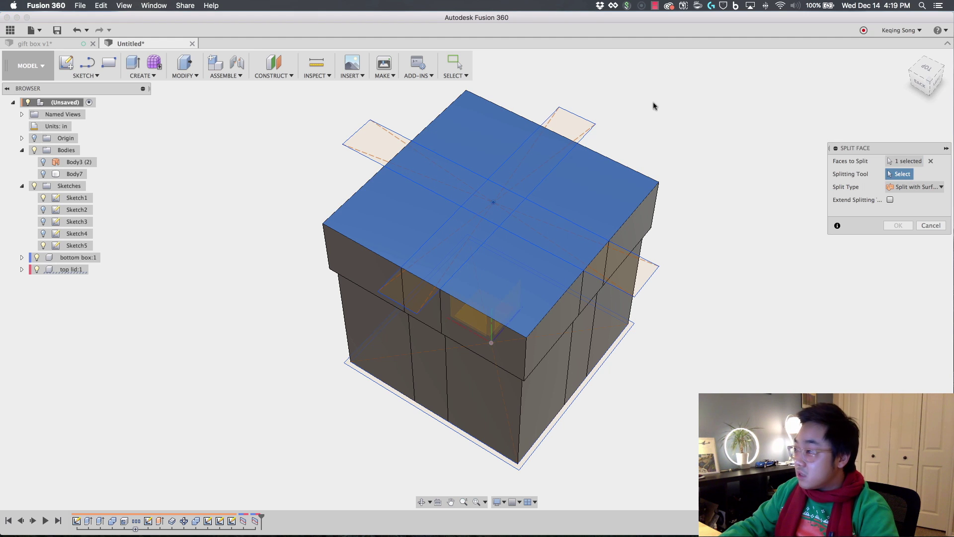
pyautogui.click(577, 114)
pyautogui.press('Return')
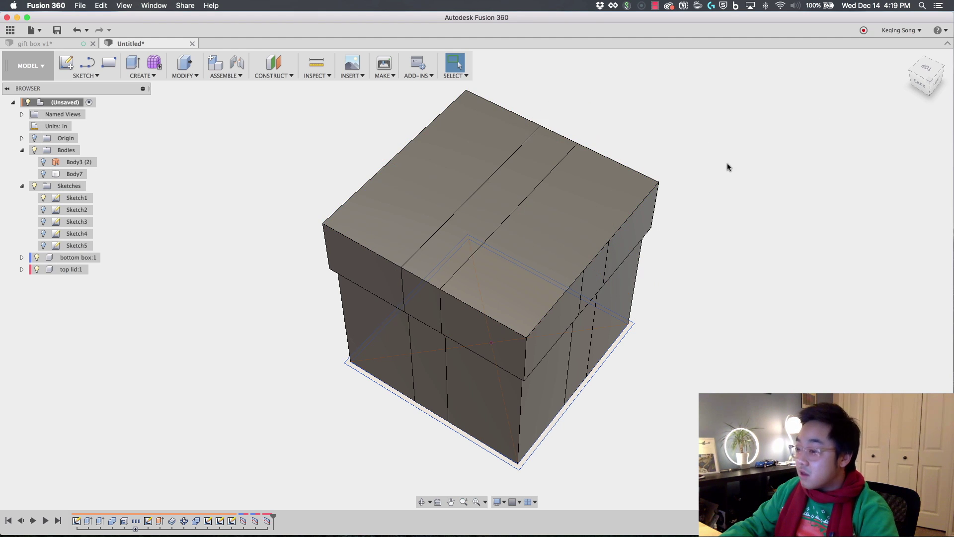
# Show Sketch5 and split the lid's three top faces with its side-to-side ribbon rectangle as splitting tool.
pyautogui.click(43, 246)
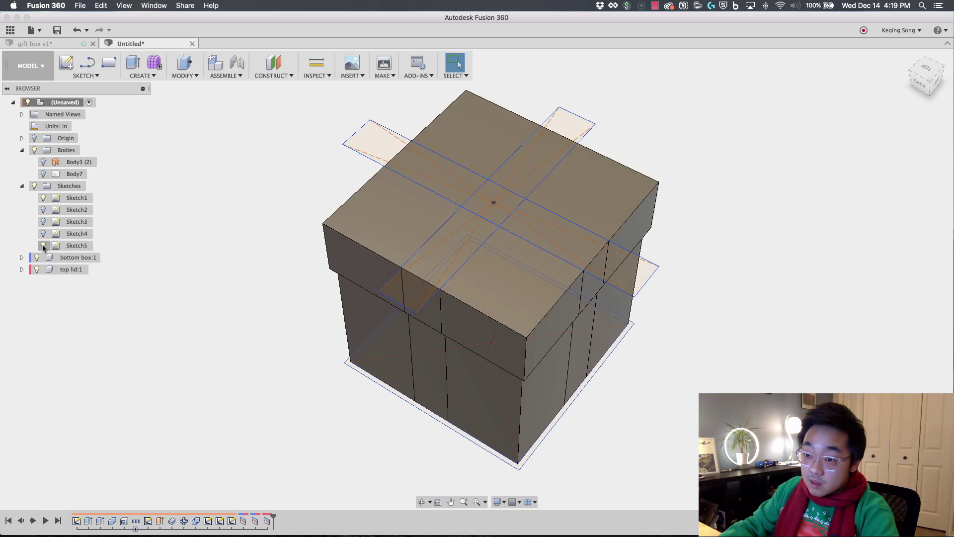
pyautogui.rightClick(191, 214)
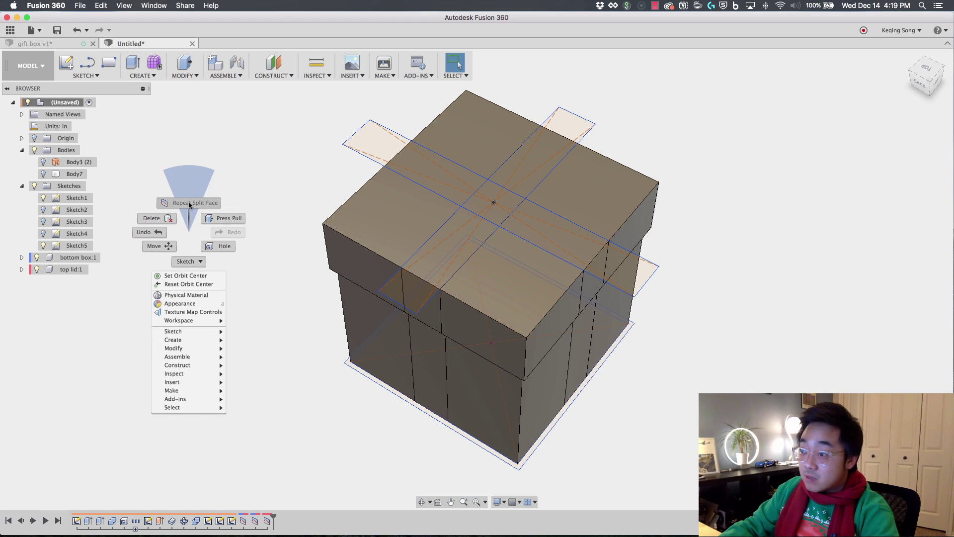
pyautogui.click(192, 201)
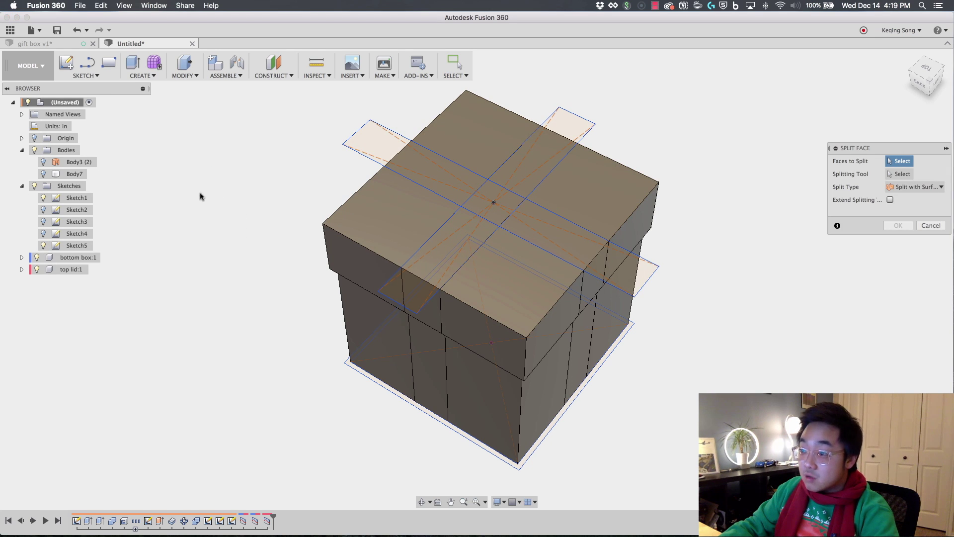
pyautogui.click(389, 208)
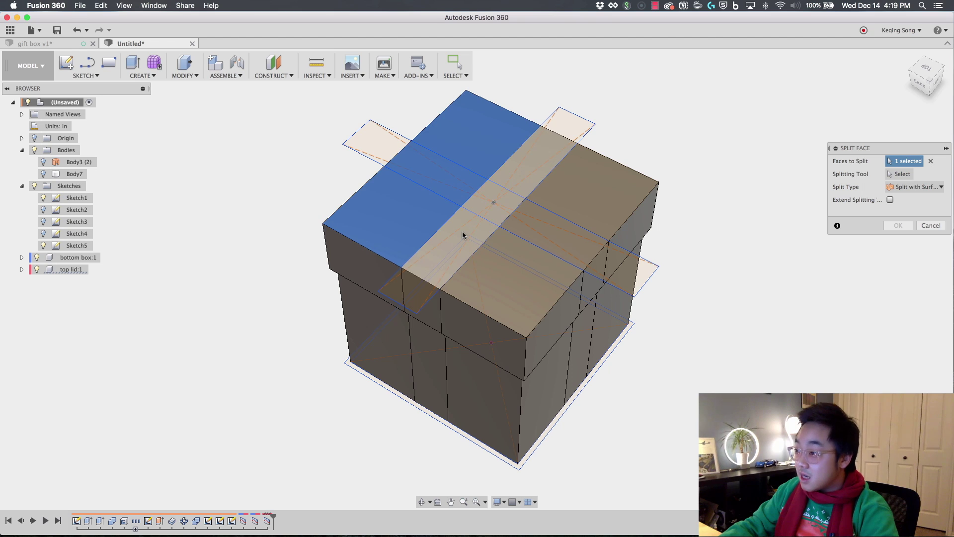
pyautogui.click(463, 235)
pyautogui.click(482, 263)
pyautogui.click(897, 175)
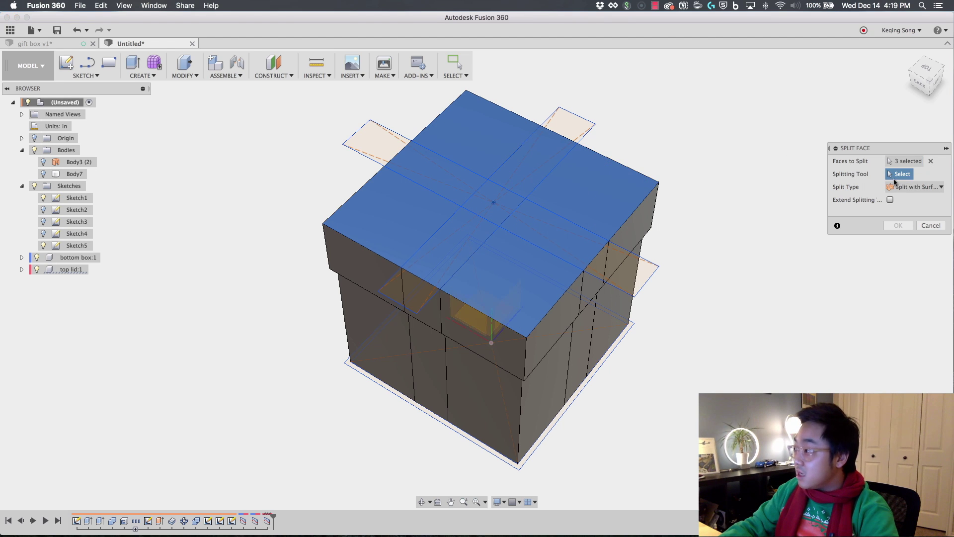
pyautogui.click(651, 261)
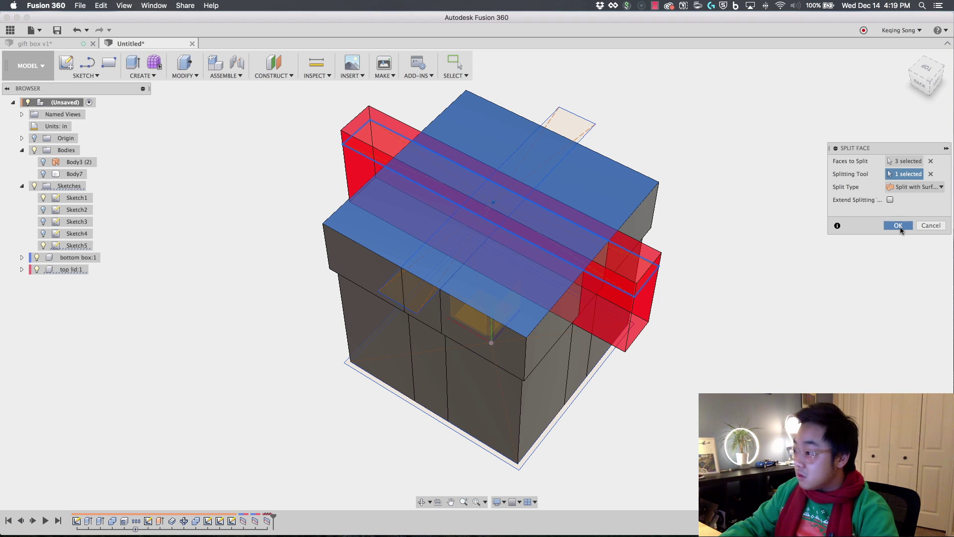
pyautogui.click(899, 225)
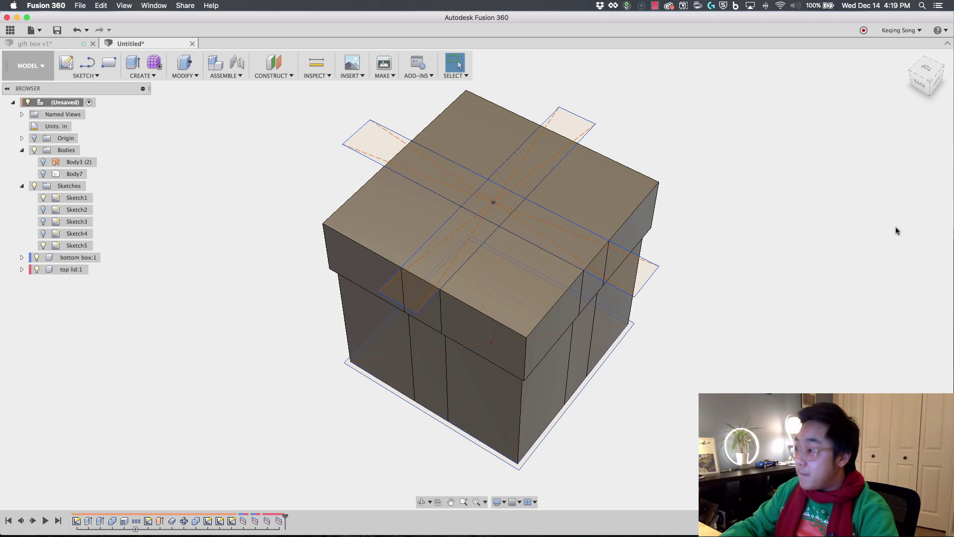
# Hide all sketches and show the bow body on top of the lid.
pyautogui.click(34, 187)
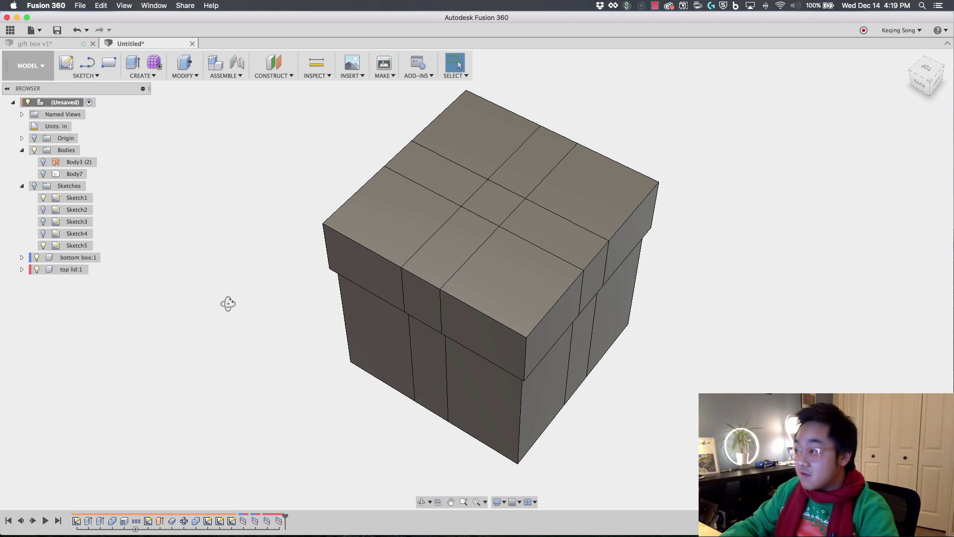
pyautogui.moveTo(228, 303)
pyautogui.keyDown('shift'); pyautogui.mouseDown(button='middle')
pyautogui.moveTo(224, 279)
pyautogui.moveTo(279, 273)
pyautogui.moveTo(298, 283)
pyautogui.moveTo(234, 292)
pyautogui.mouseUp(button='middle'); pyautogui.keyUp('shift')
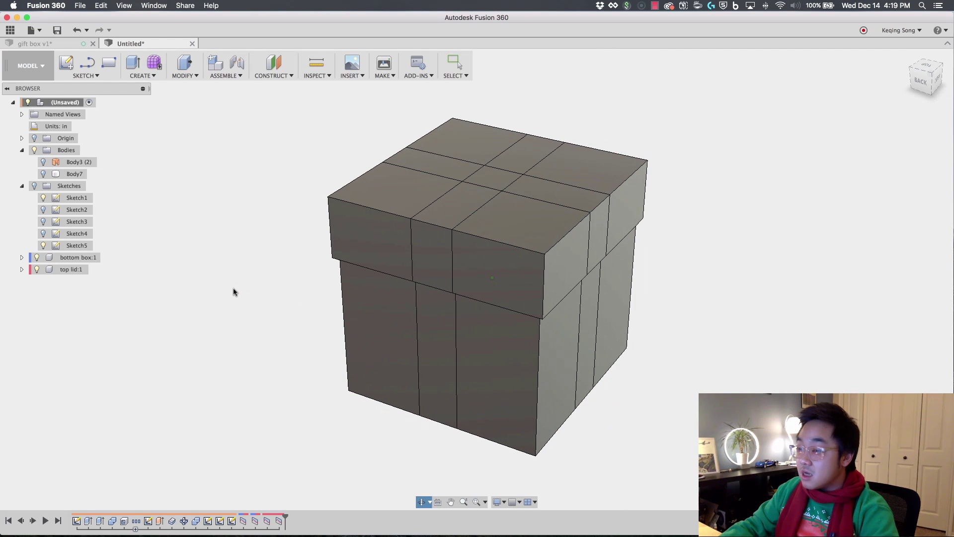
pyautogui.click(43, 174)
pyautogui.moveTo(223, 281)
pyautogui.keyDown('shift'); pyautogui.mouseDown(button='middle')
pyautogui.moveTo(228, 266)
pyautogui.moveTo(222, 279)
pyautogui.mouseUp(button='middle'); pyautogui.keyUp('shift')
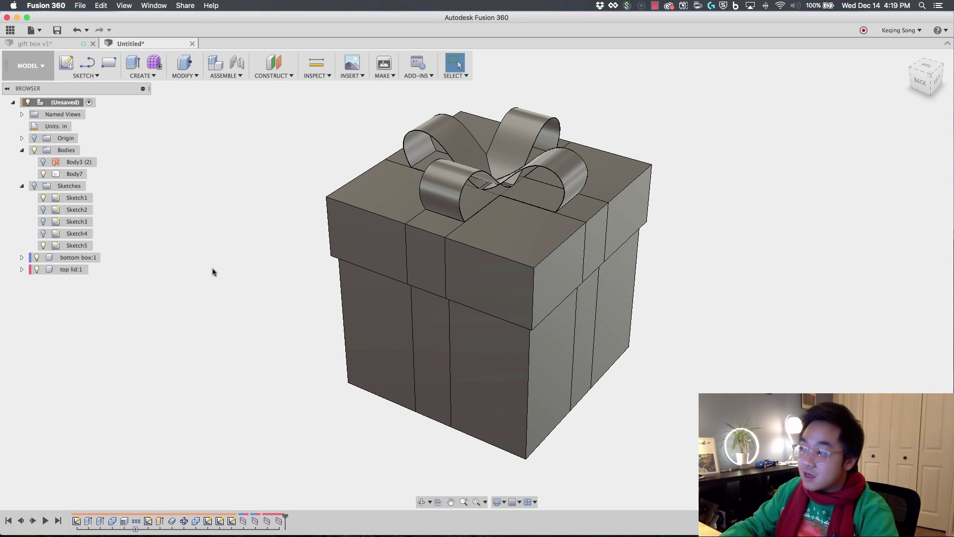
# Create a component from the bow body and rename it "ribbon bow".
pyautogui.click(66, 175)
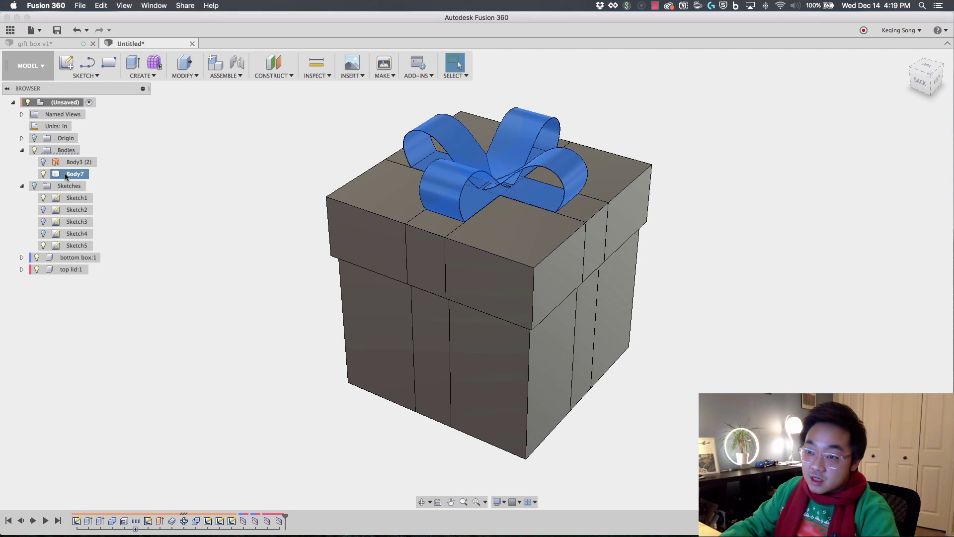
pyautogui.rightClick(66, 175)
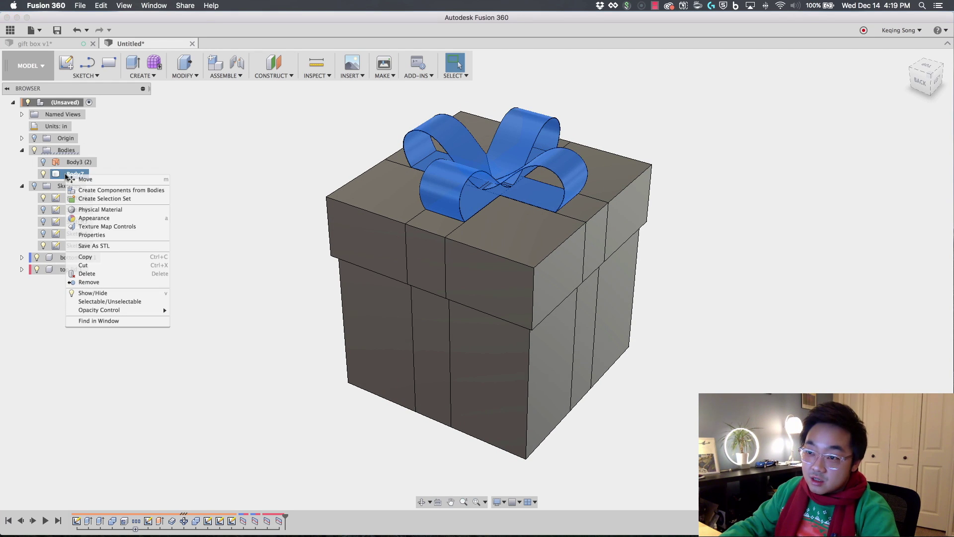
pyautogui.click(120, 191)
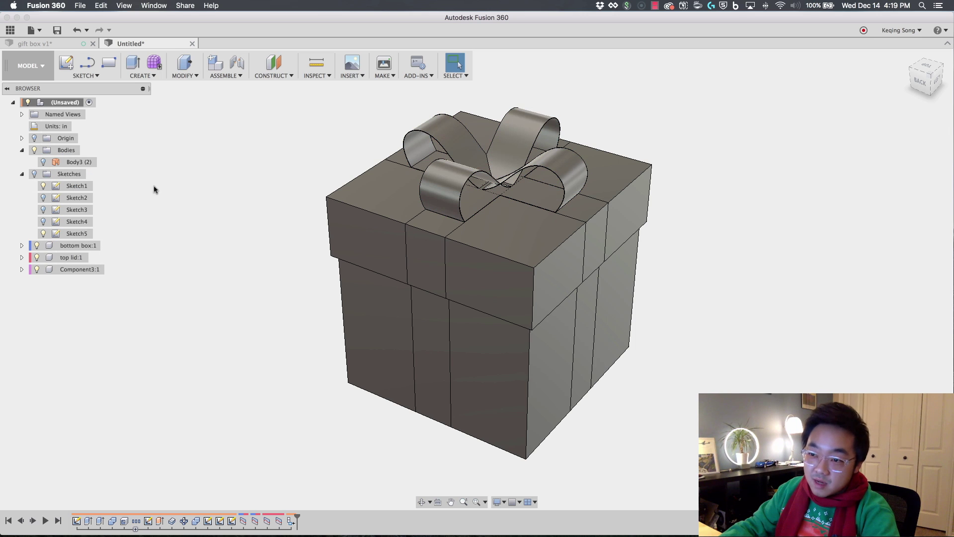
pyautogui.click(88, 271)
pyautogui.click(85, 269)
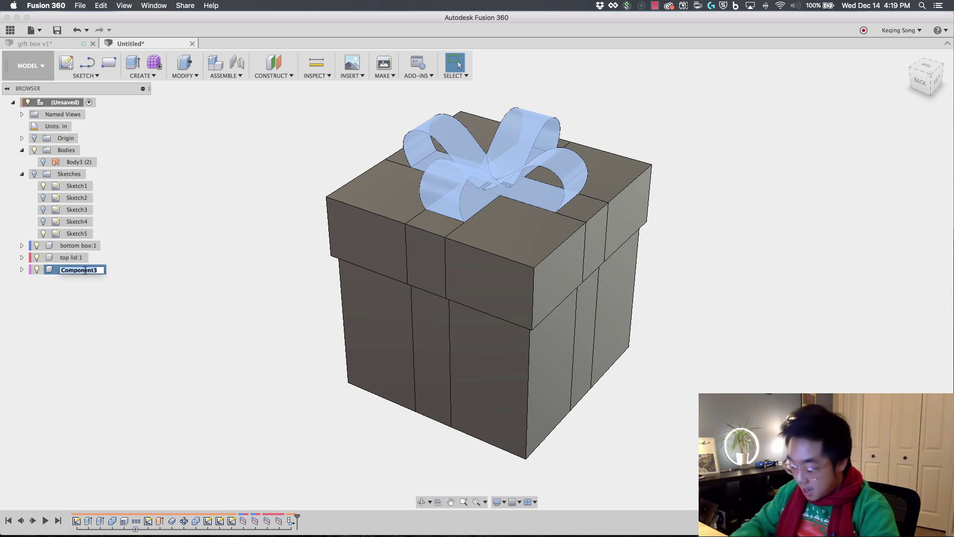
pyautogui.write('ribbon')
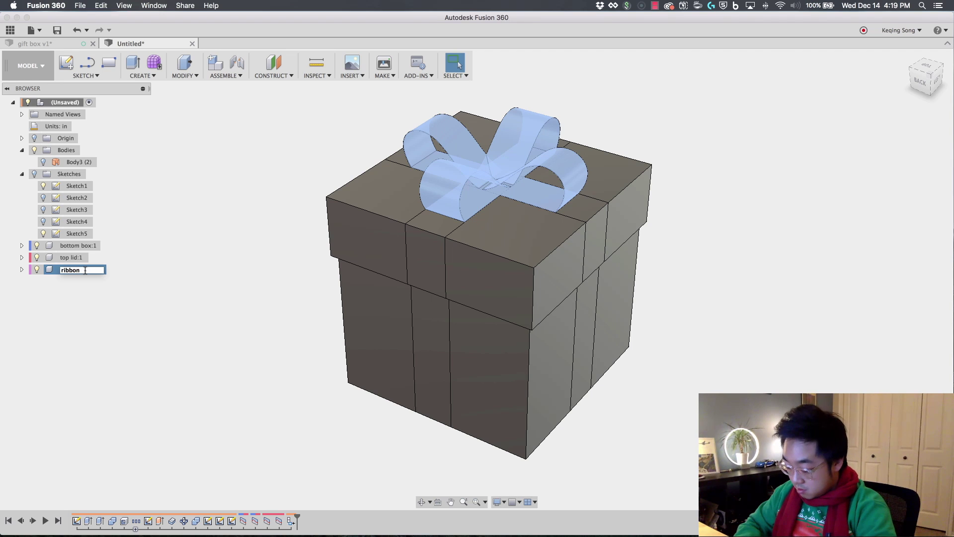
pyautogui.write(' bow')
pyautogui.press('Return')
pyautogui.click(146, 236)
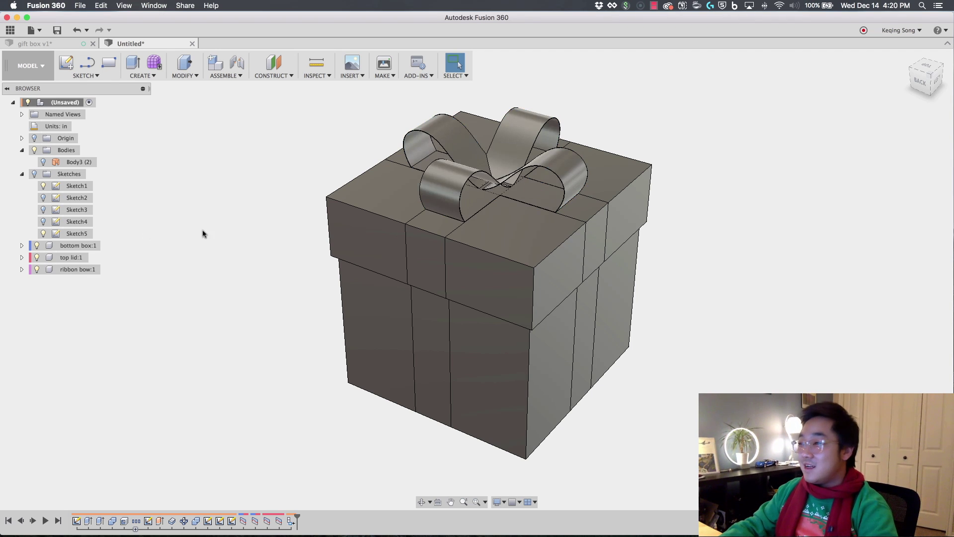
# Join the ribbon bow and the top lid with an as-built joint of type Rigid.
pyautogui.keyDown('shift'); pyautogui.moveTo(213, 219); pyautogui.dragTo(235, 235, button='middle'); pyautogui.keyUp('shift')
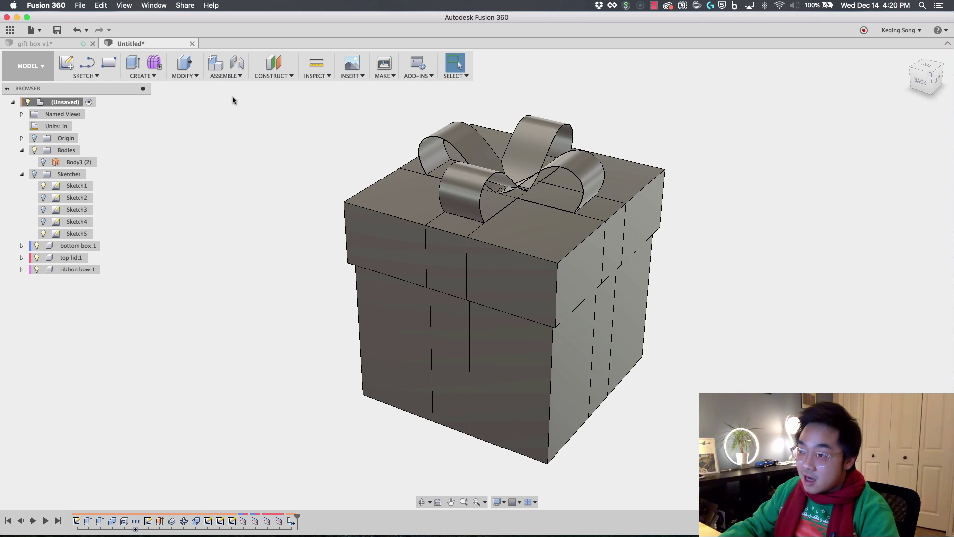
pyautogui.click(226, 75)
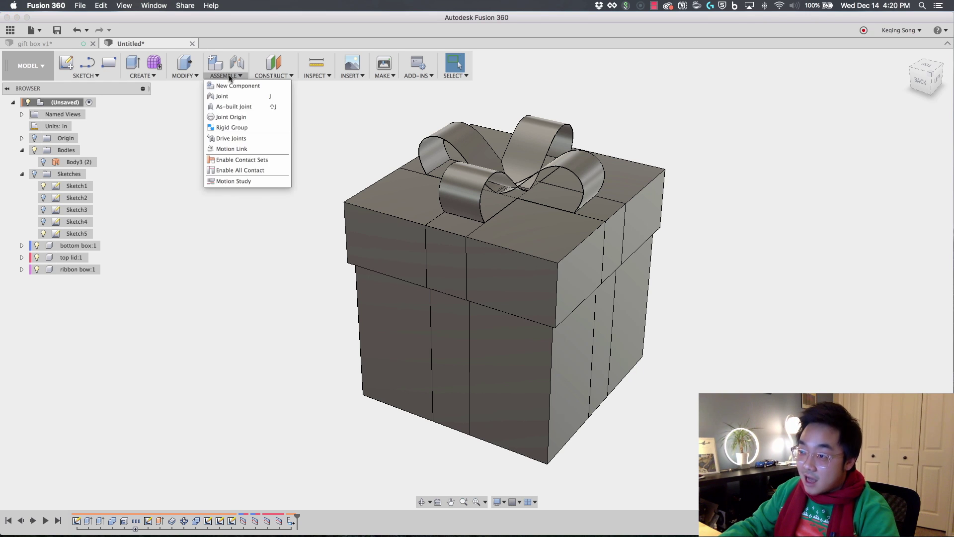
pyautogui.click(241, 108)
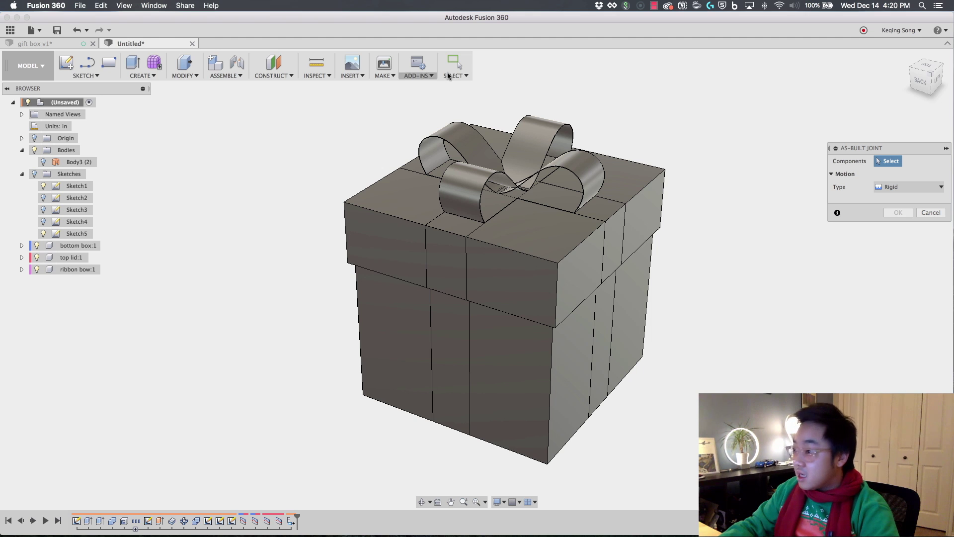
pyautogui.click(492, 162)
pyautogui.click(499, 370)
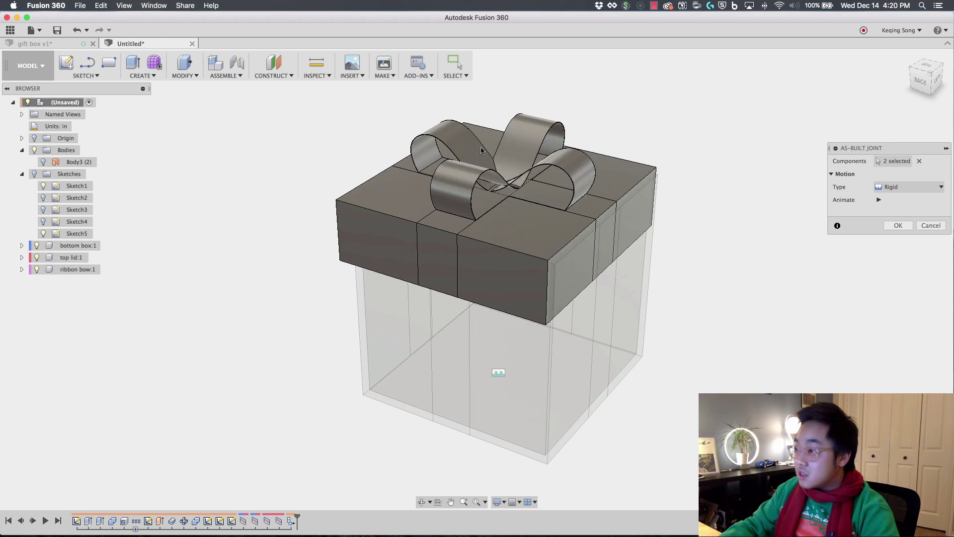
pyautogui.click(897, 226)
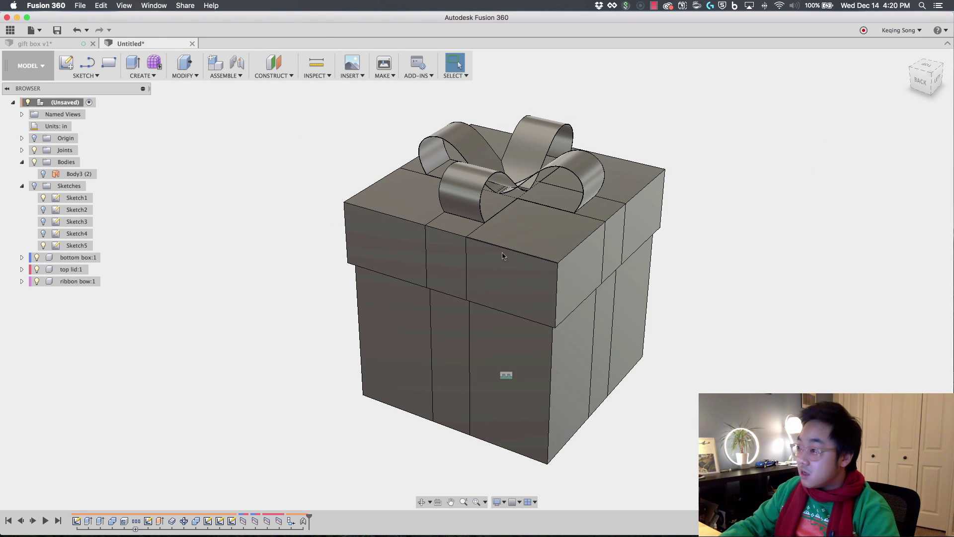
# Test the joint by moving the lid off the bottom box, and return it to its original position.
pyautogui.moveTo(496, 249); pyautogui.dragTo(543, 197)
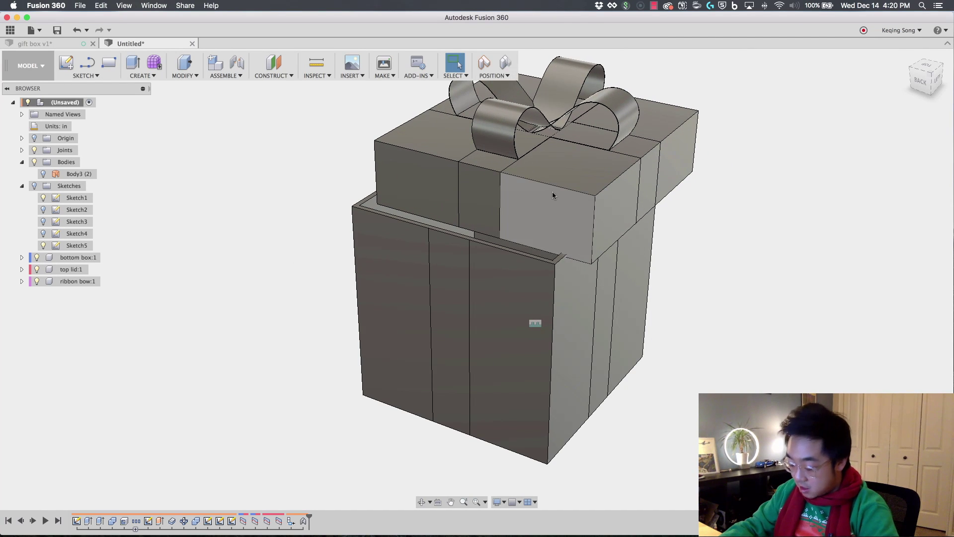
pyautogui.keyDown('shift'); pyautogui.moveTo(553, 192); pyautogui.dragTo(562, 187, button='middle'); pyautogui.keyUp('shift')
pyautogui.press('Escape')
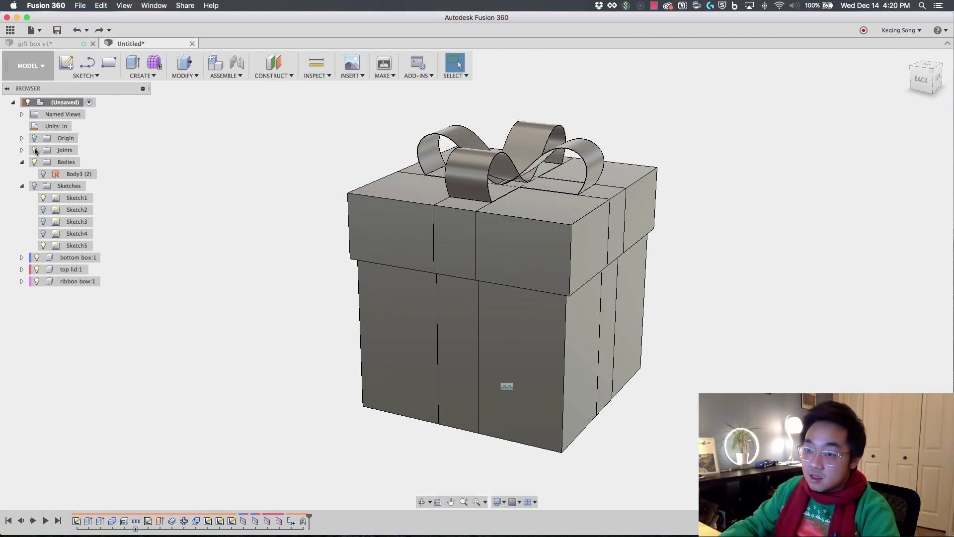
pyautogui.moveTo(203, 213)
pyautogui.keyDown('shift'); pyautogui.mouseDown(button='middle')
pyautogui.moveTo(189, 215)
pyautogui.moveTo(207, 215)
pyautogui.mouseUp(button='middle'); pyautogui.keyUp('shift')
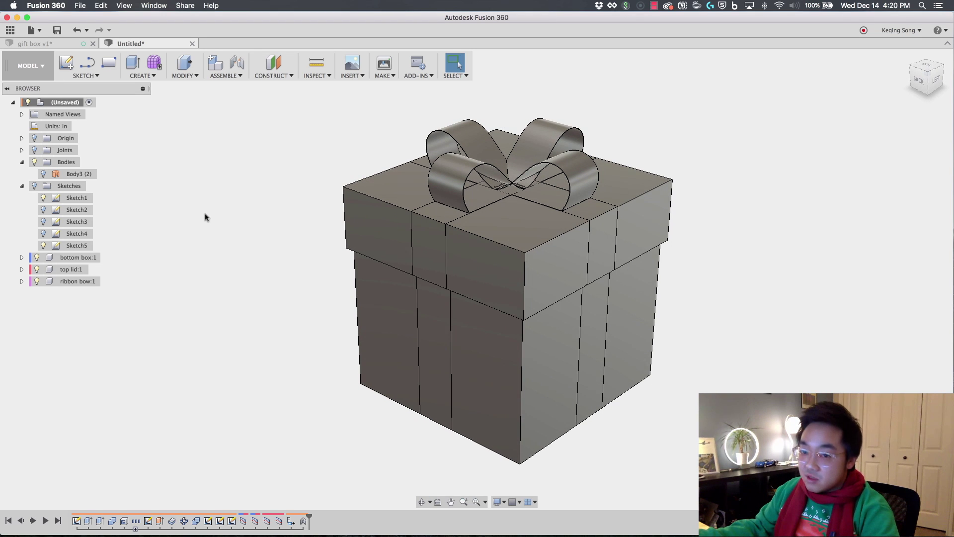
# Start the Appearance command and browse the Fusion 360 Appearance Library for paint materials.
pyautogui.rightClick(198, 163)
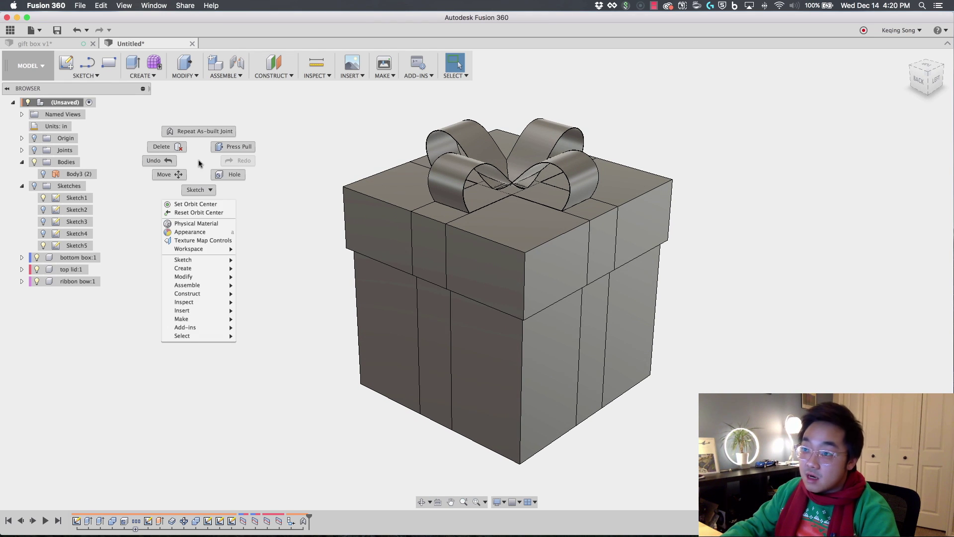
pyautogui.click(184, 234)
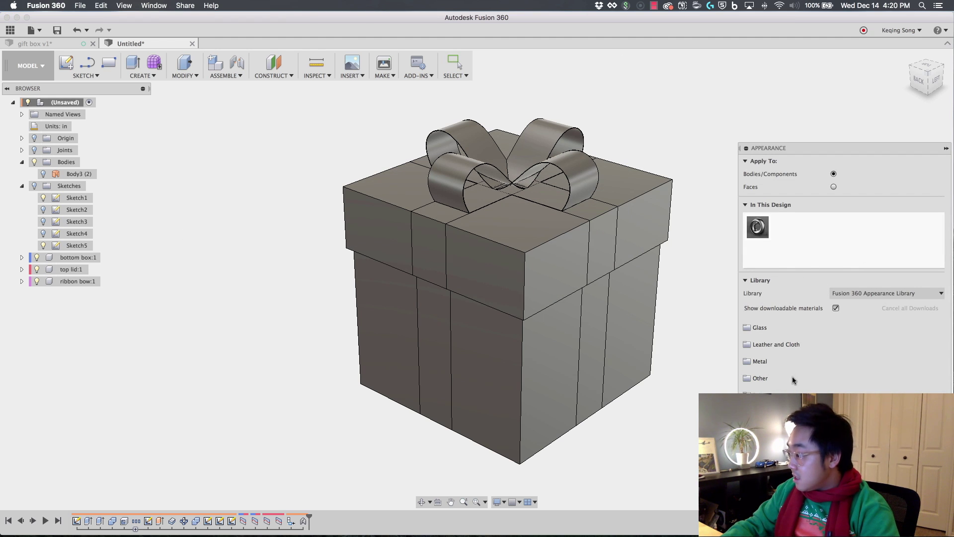
pyautogui.scroll(-3, 781, 378)
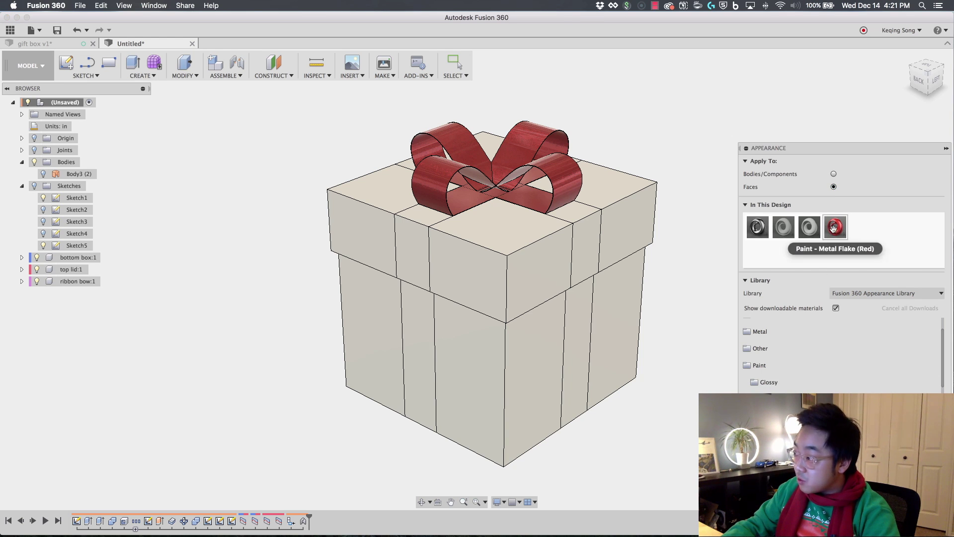
# Apply Paint - Metal Flake (Red) to the individual ribbon band faces of the lid and the bottom box.
pyautogui.moveTo(835, 228); pyautogui.dragTo(588, 254)
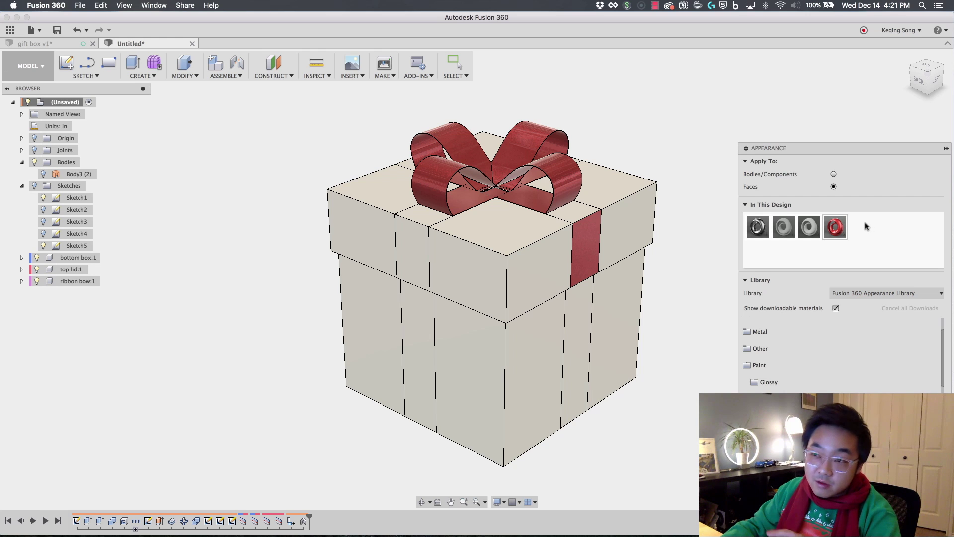
pyautogui.moveTo(835, 227); pyautogui.dragTo(574, 217)
pyautogui.moveTo(835, 227); pyautogui.dragTo(556, 271)
pyautogui.moveTo(835, 227); pyautogui.dragTo(562, 340)
pyautogui.keyDown('shift'); pyautogui.moveTo(660, 394); pyautogui.dragTo(604, 396, button='middle'); pyautogui.keyUp('shift')
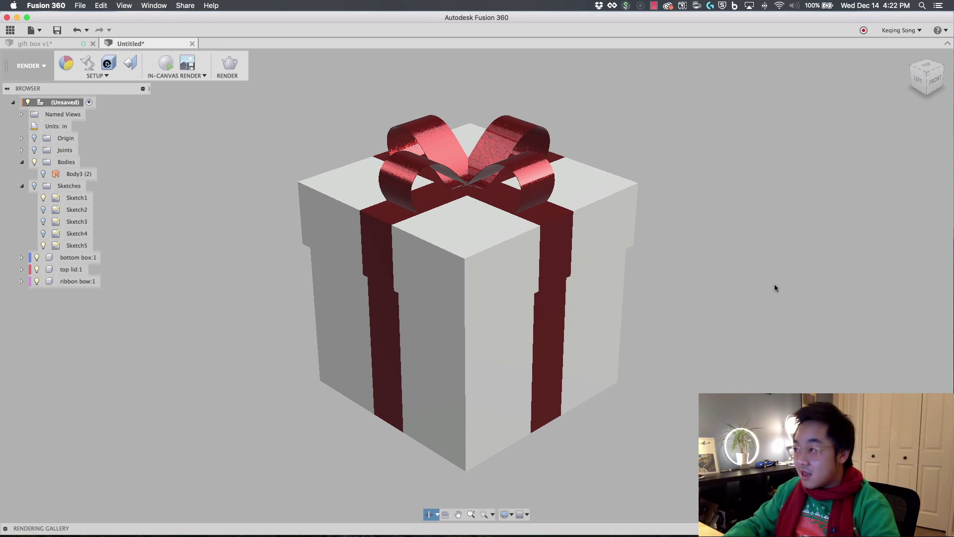
# Examine the red metal flake bow up close and the whole gift box in the Render workspace.
pyautogui.scroll(10, 447, 100)
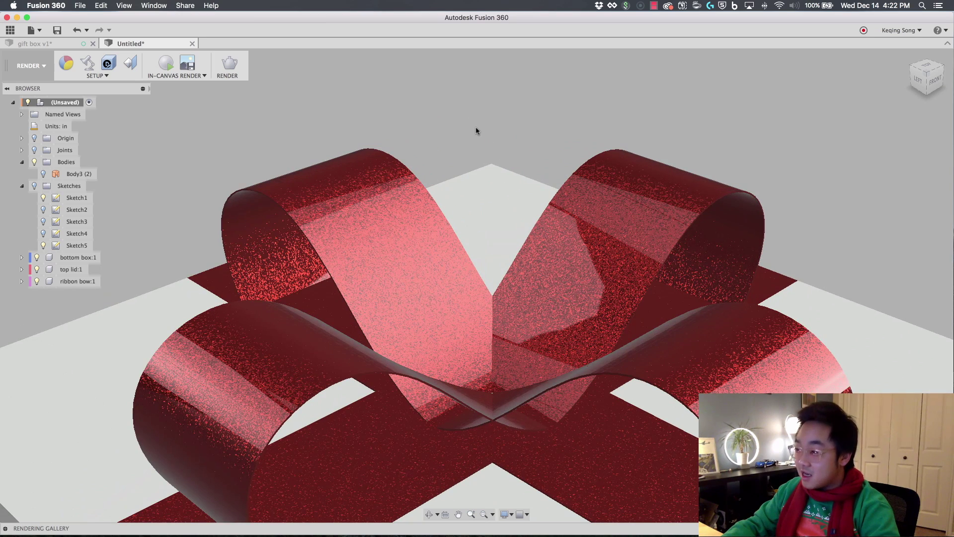
pyautogui.scroll(-10, 479, 133)
pyautogui.scroll(5, 646, 186)
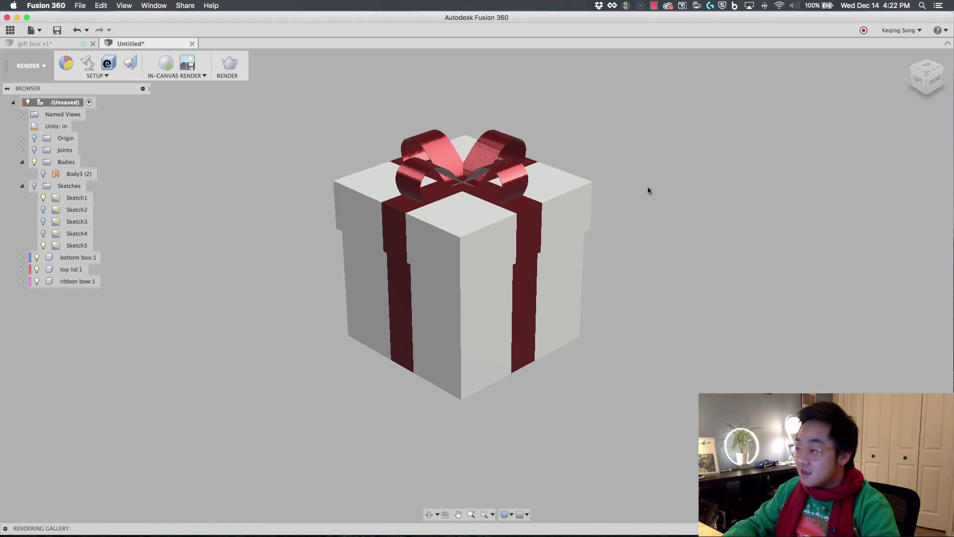
pyautogui.scroll(-5, 635, 187)
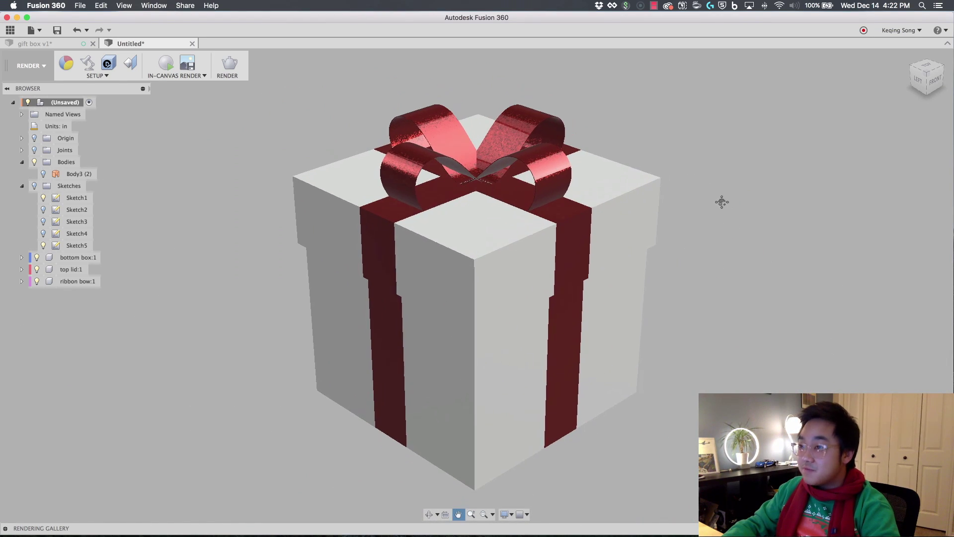